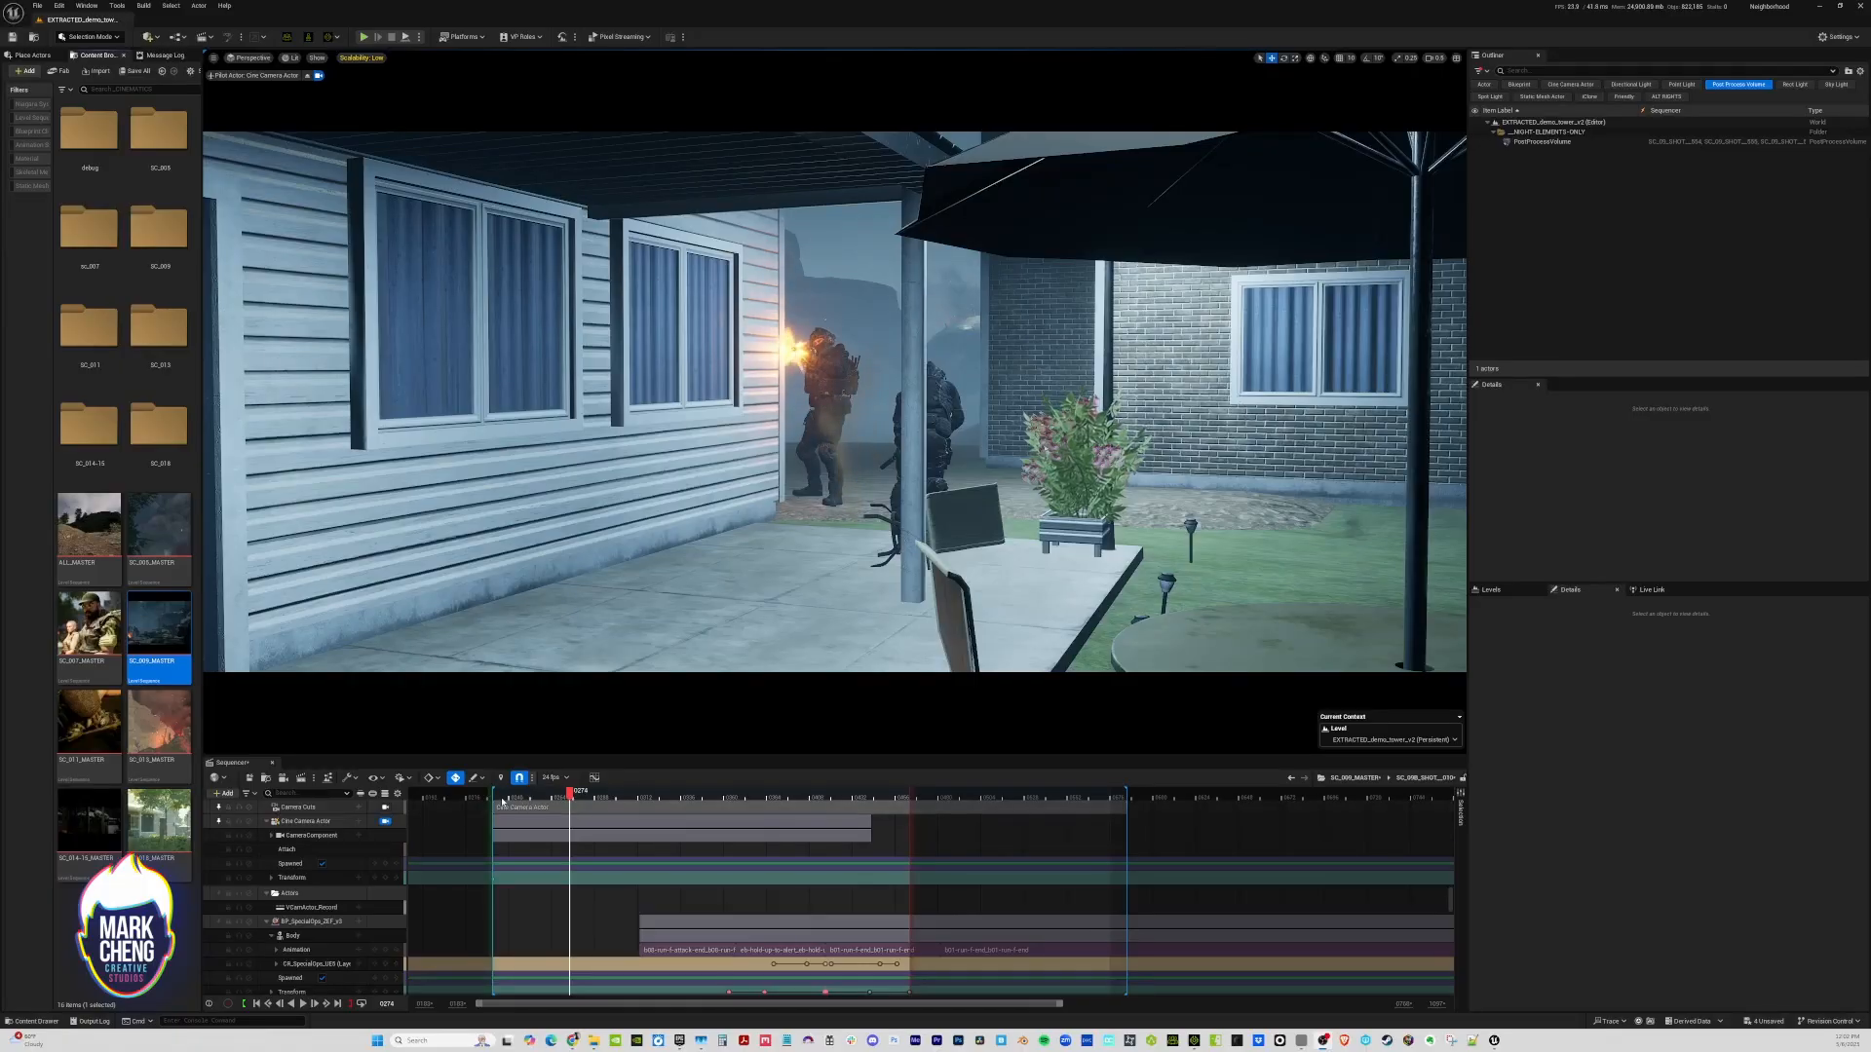
Review the first shot and, at frame 0311, push the camera in toward the soldier at the house corner
{"action": "key", "text": "space"}
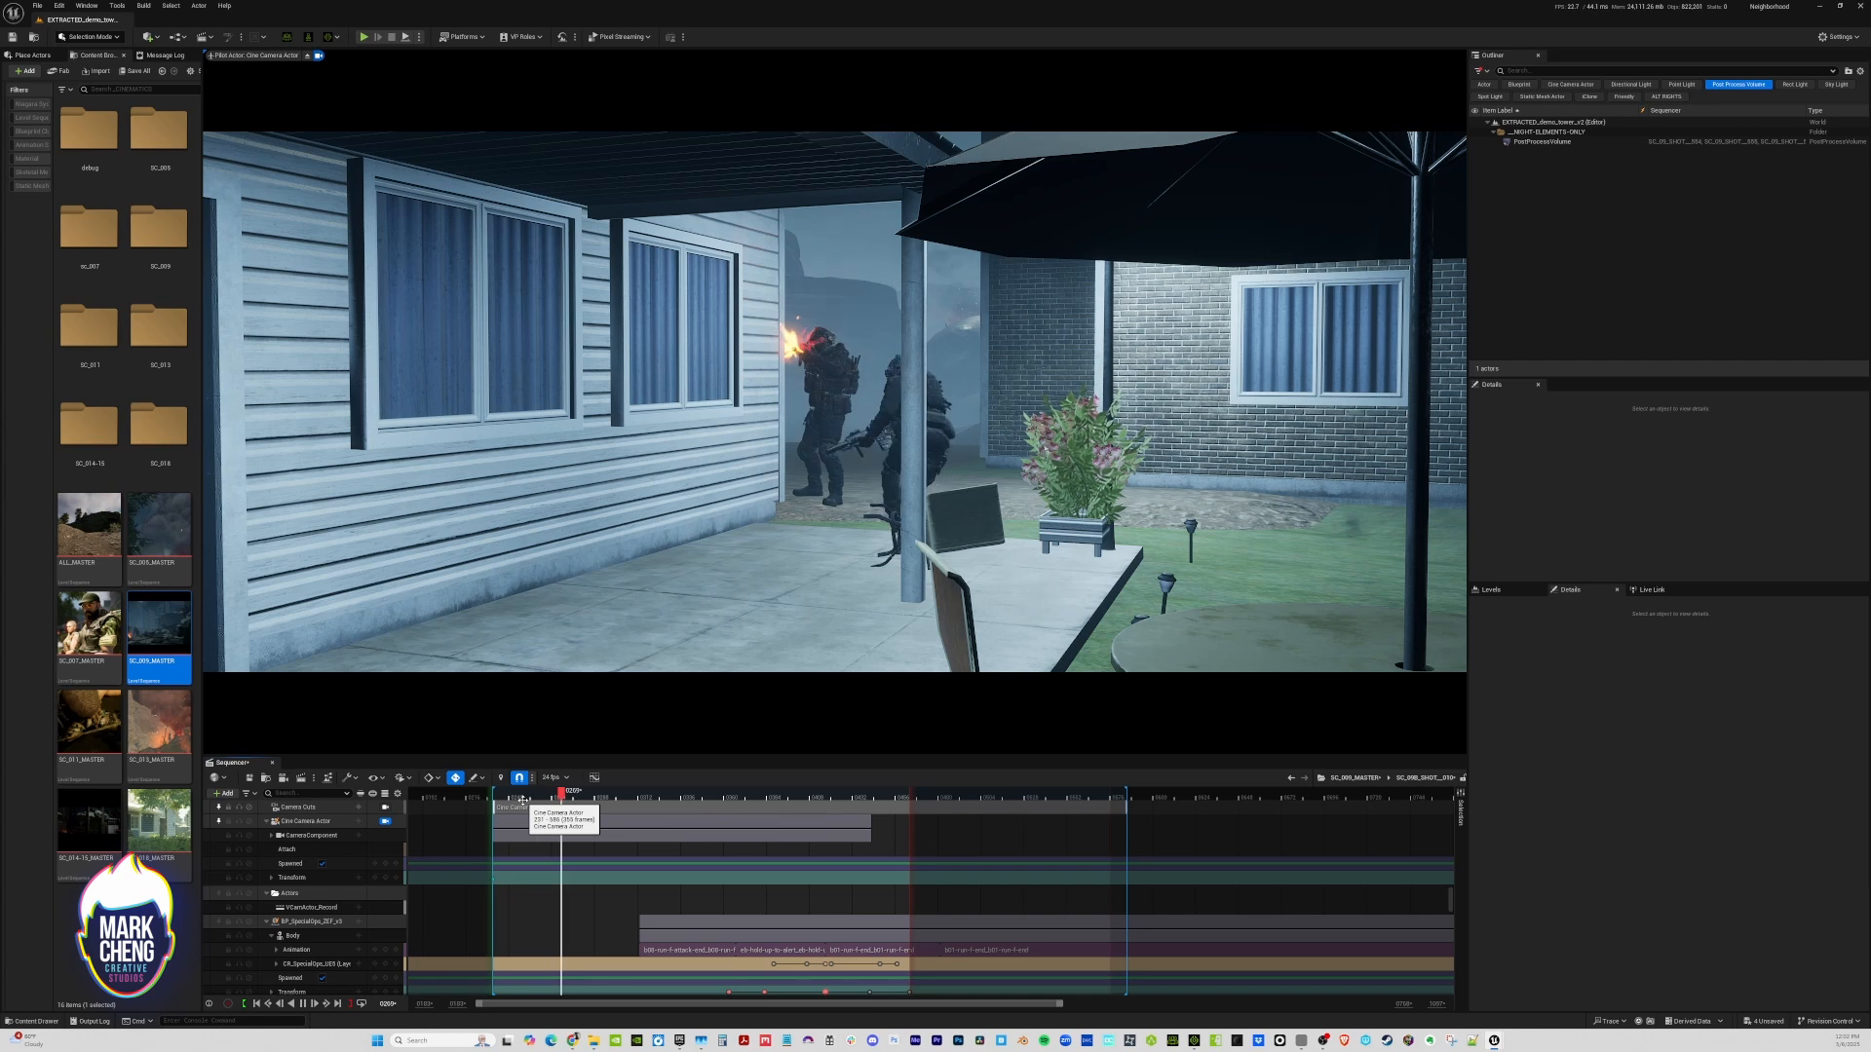
{"action": "left_click", "coordinate": [509, 794]}
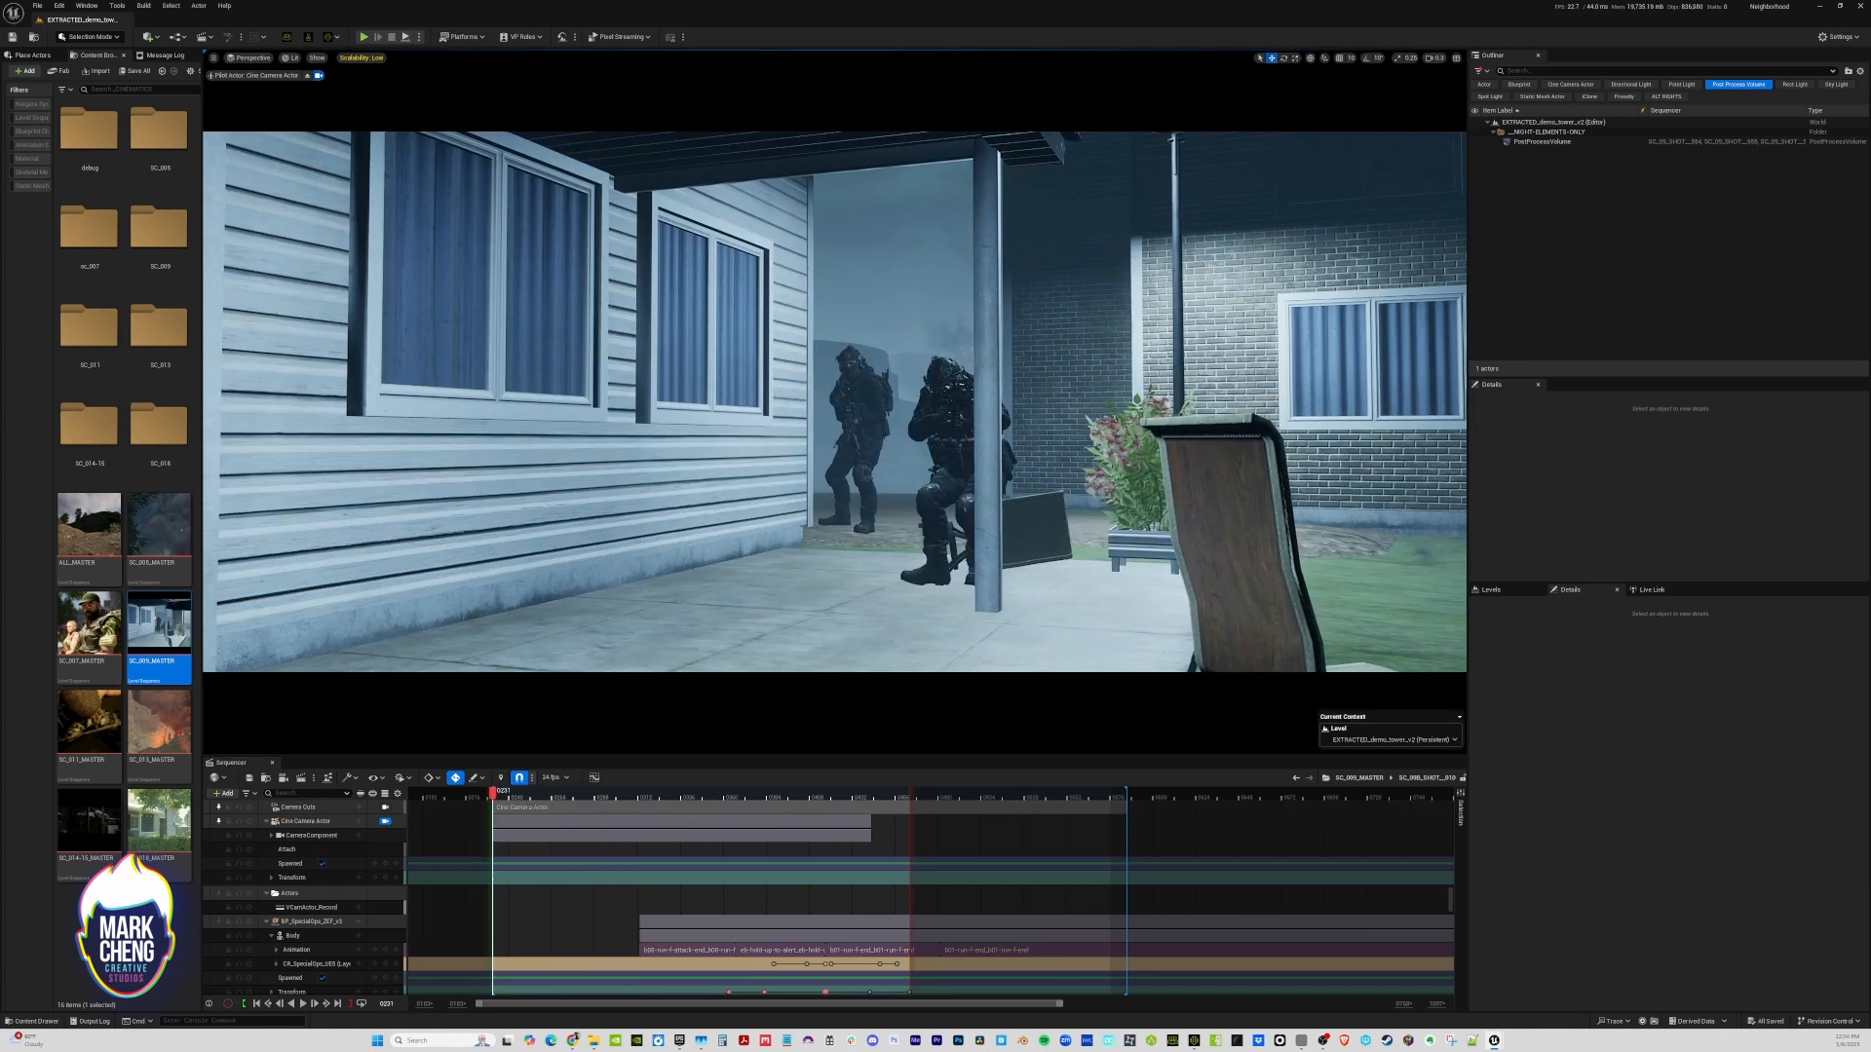
{"action": "left_click_drag", "start_coordinate": [521, 796], "coordinate": [603, 796]}
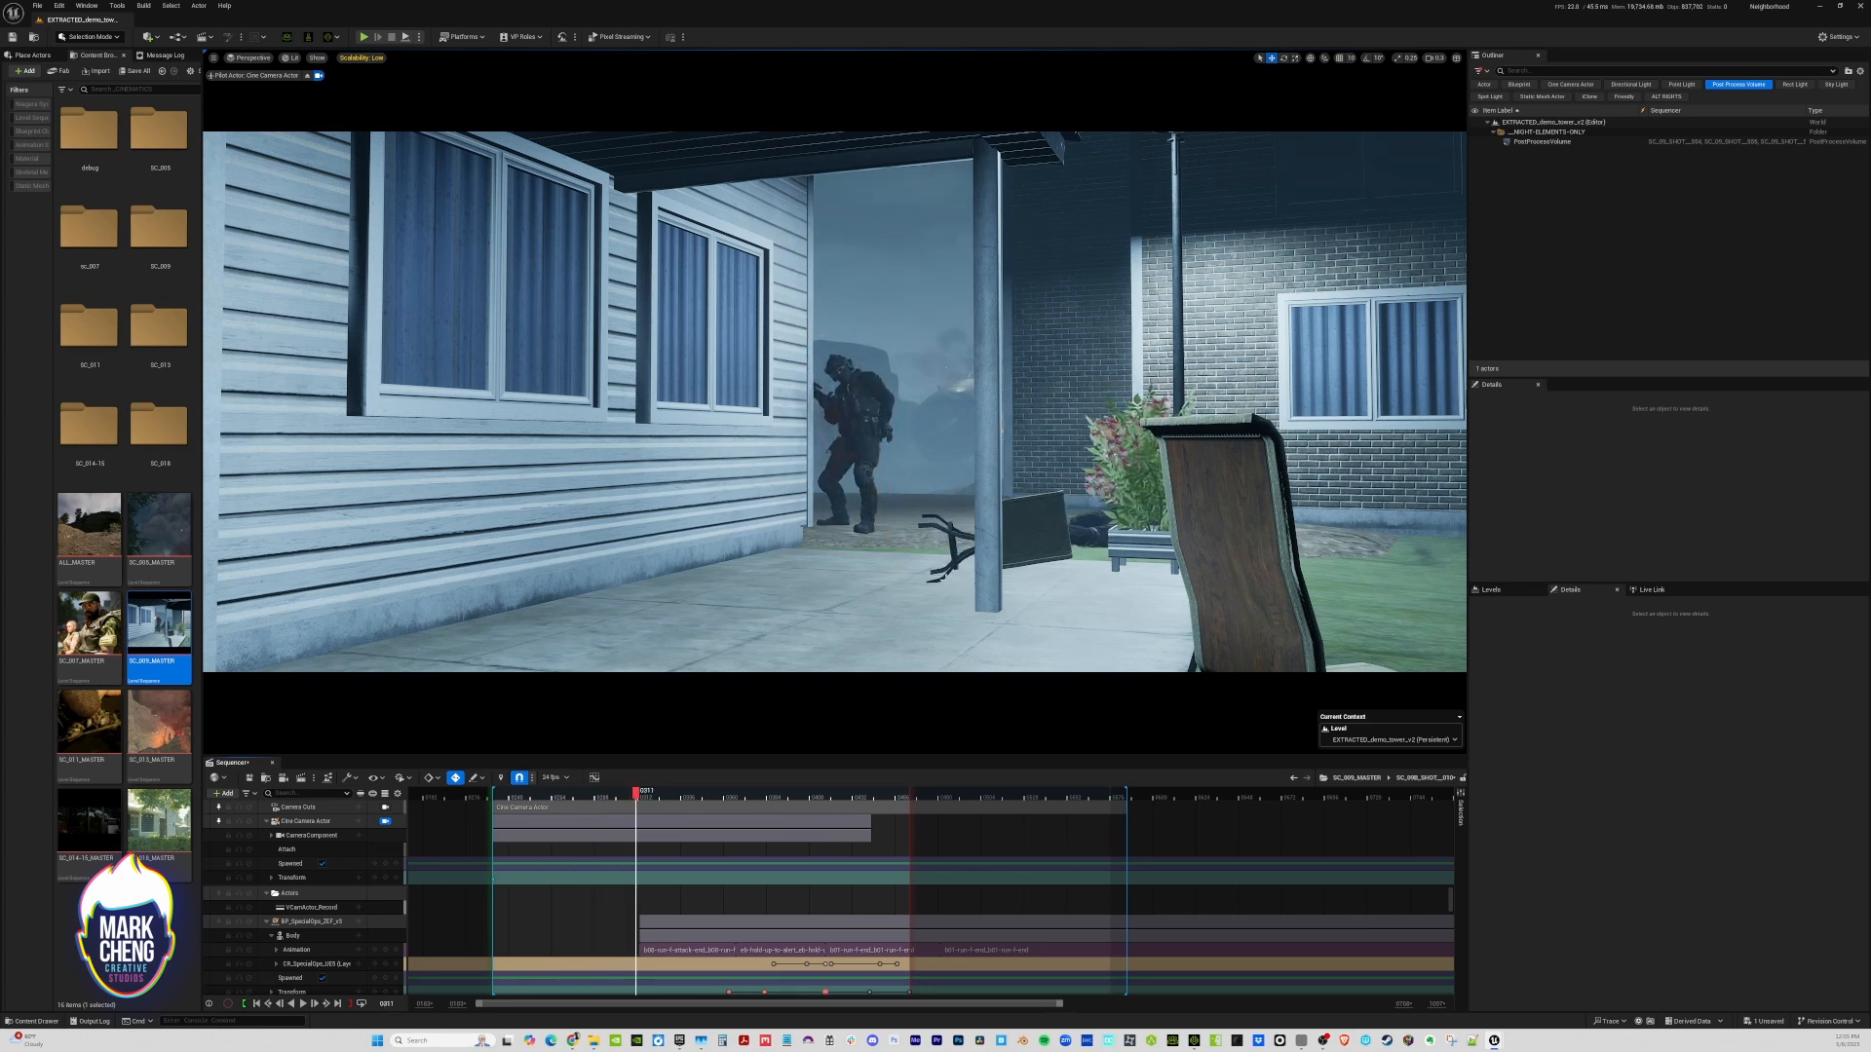
{"action": "key", "text": "w"}
{"action": "right_click_drag", "start_coordinate": [896, 568], "coordinate": [939, 574]}
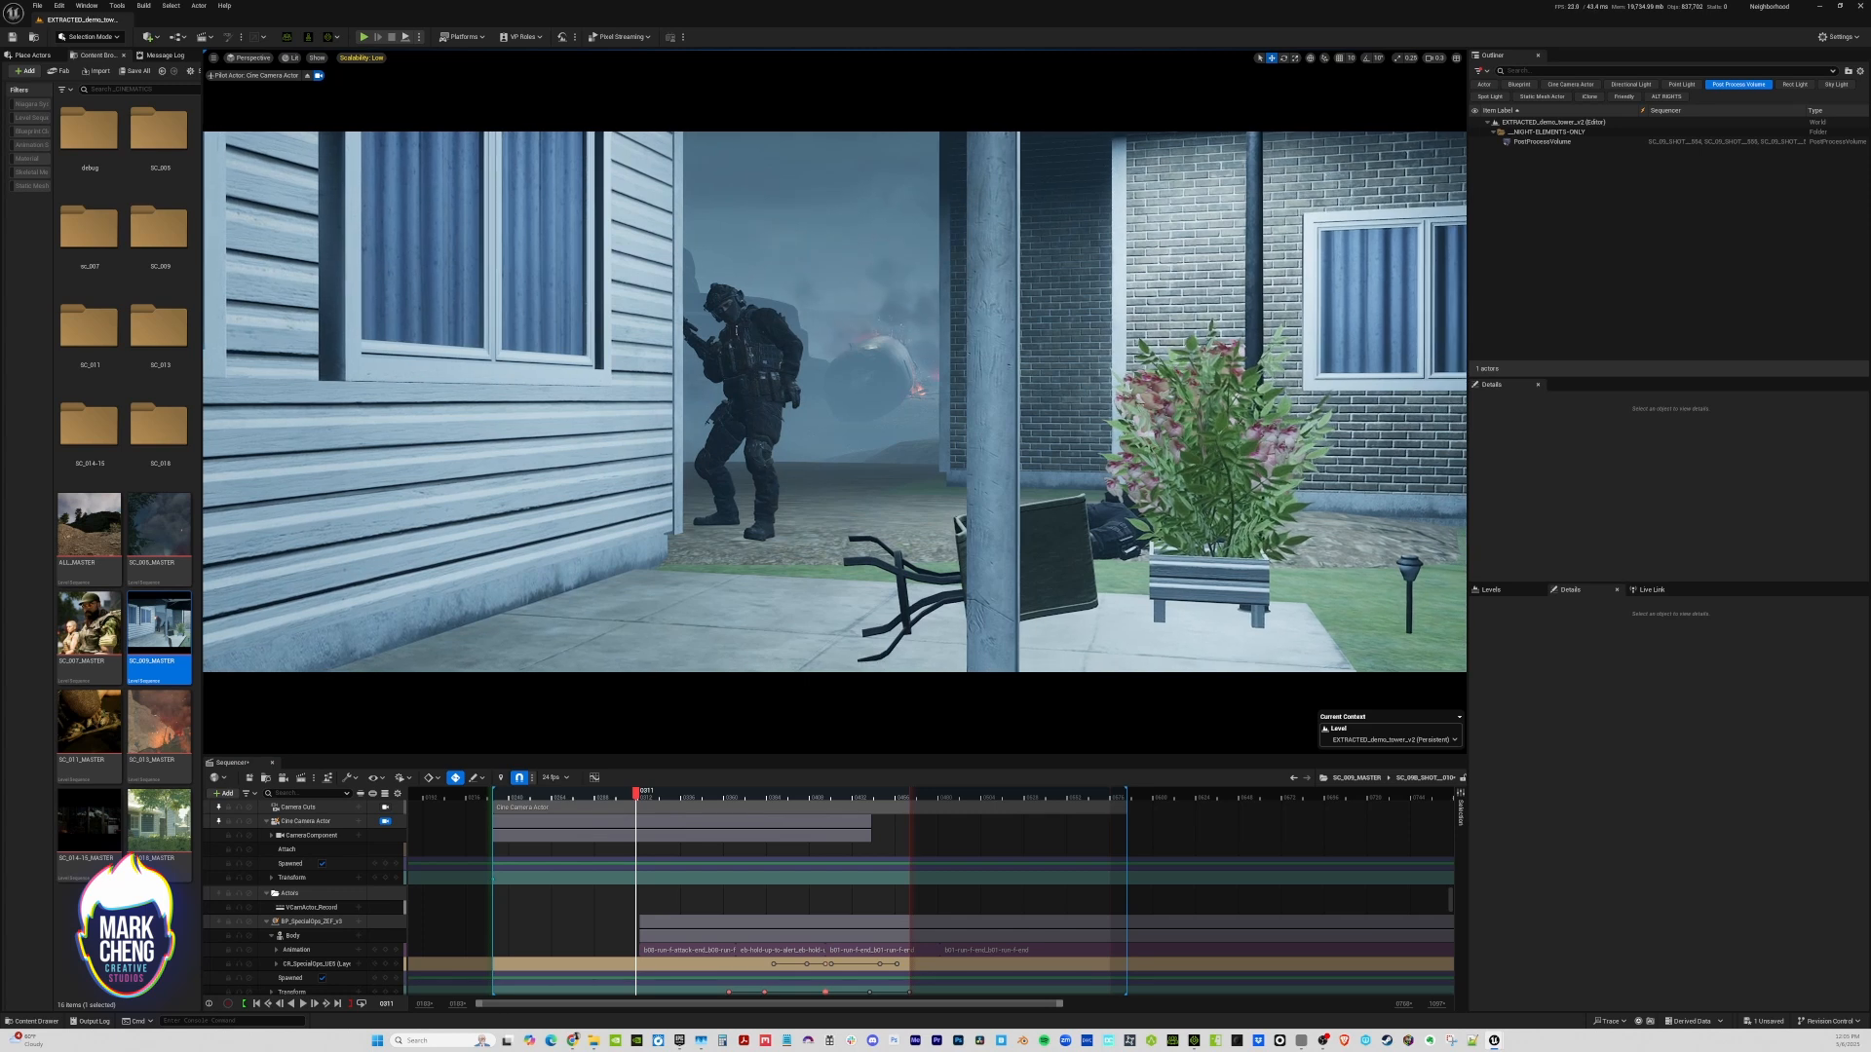
Play back the push-in and fine-tune the camera framing on its end keyframe at frame 0311
{"action": "left_click", "coordinate": [506, 795]}
{"action": "key", "text": "space"}
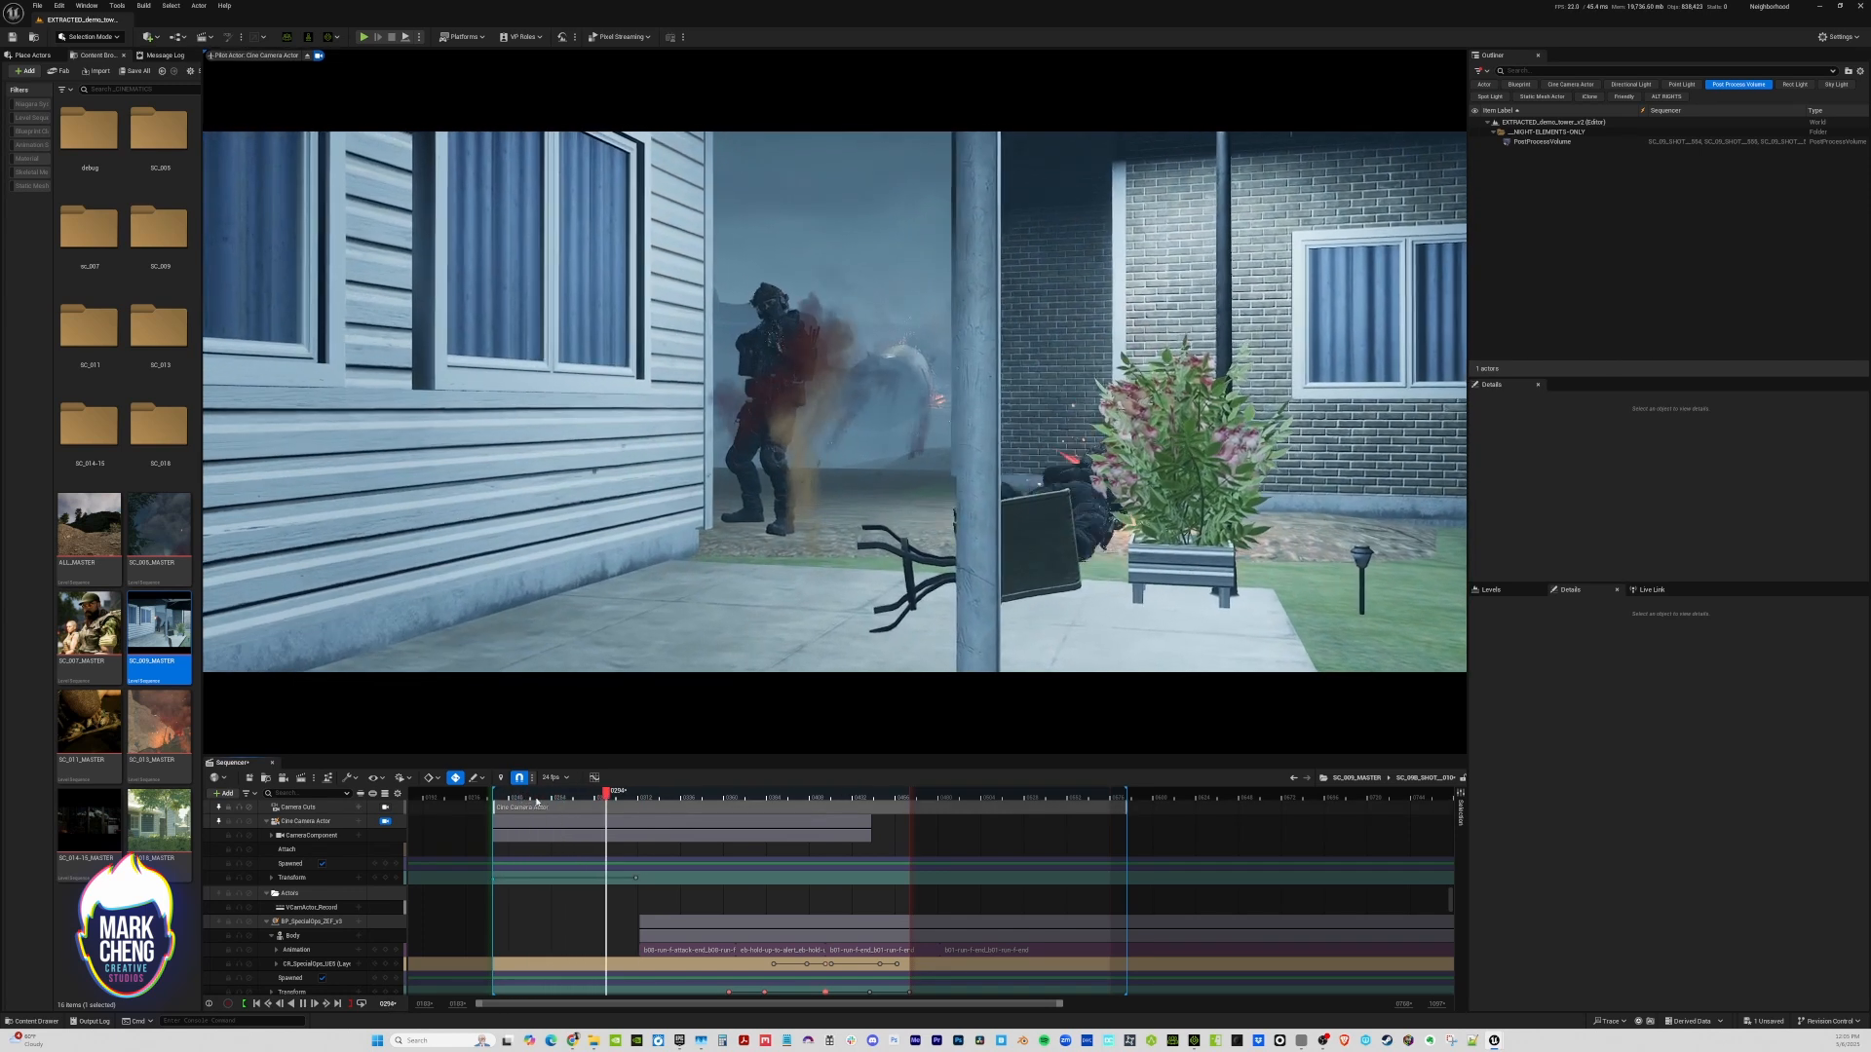
{"action": "key", "text": "space"}
{"action": "key", "text": "Right"}
{"action": "left_click", "coordinate": [672, 825]}
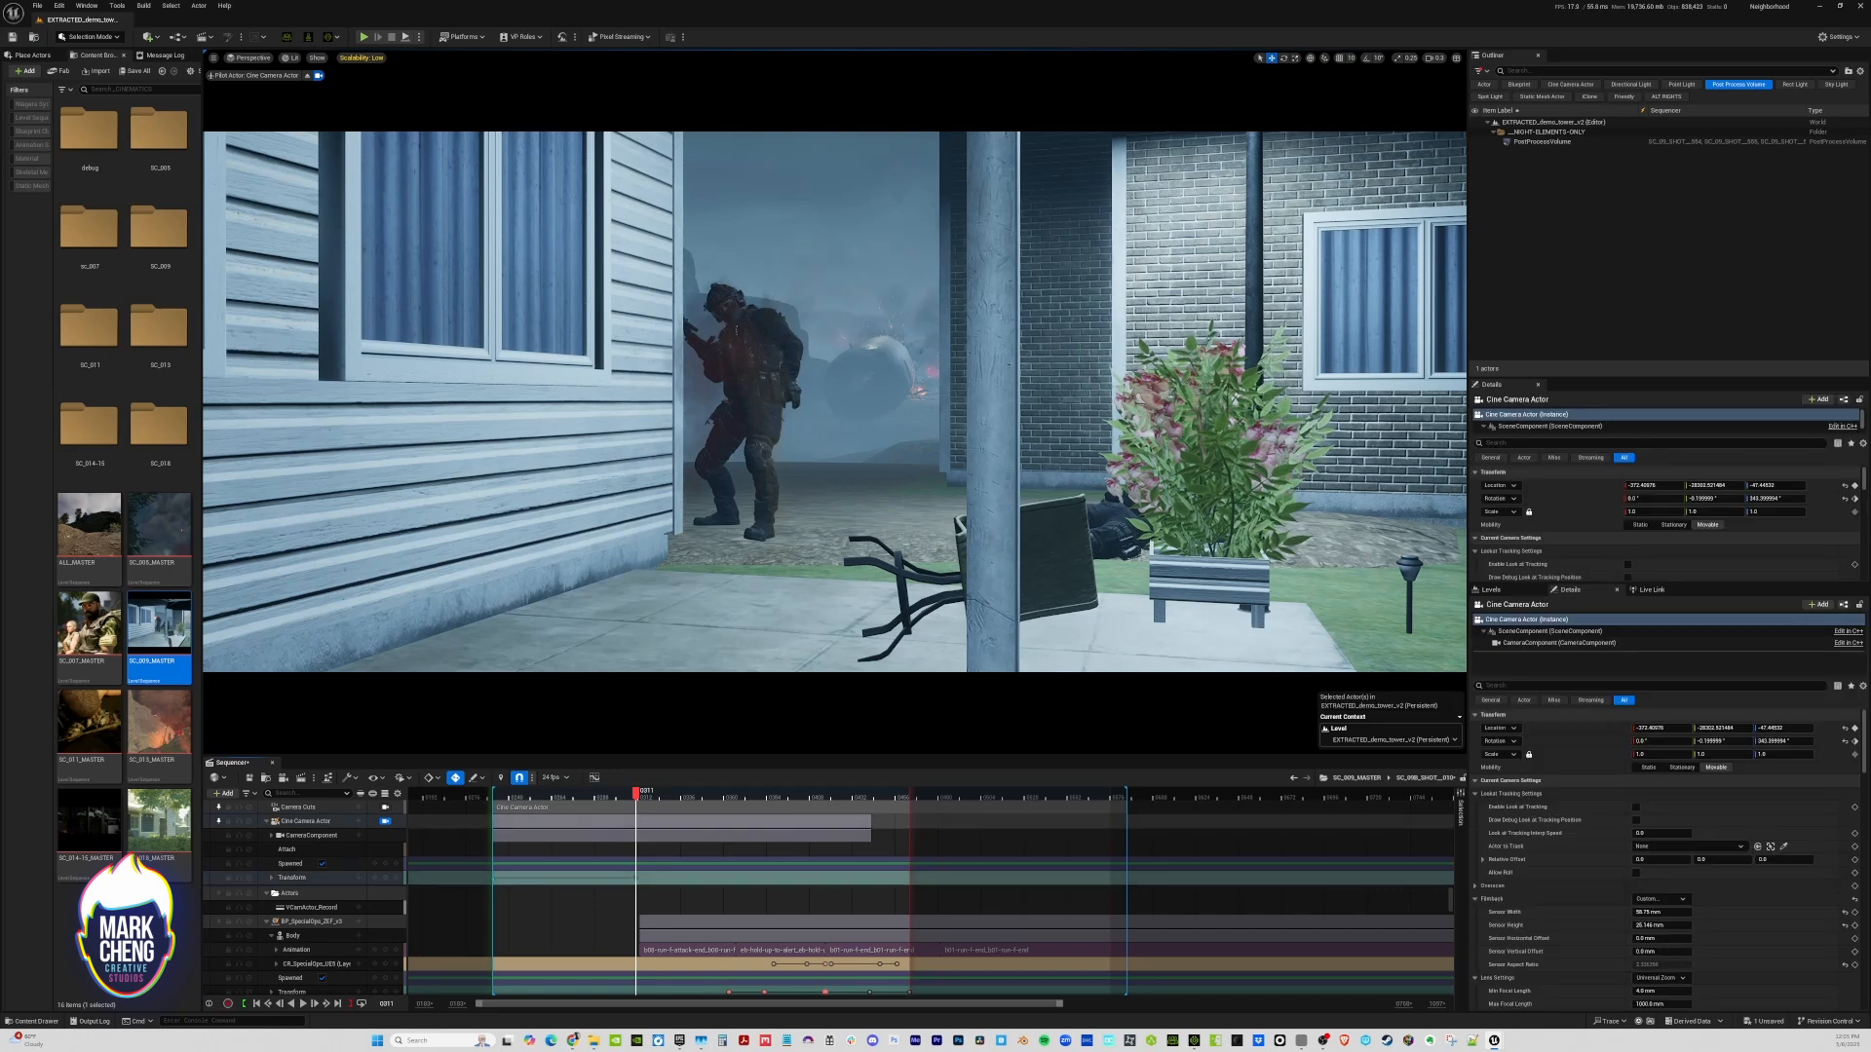
{"action": "right_click_drag", "start_coordinate": [837, 467], "coordinate": [838, 455]}
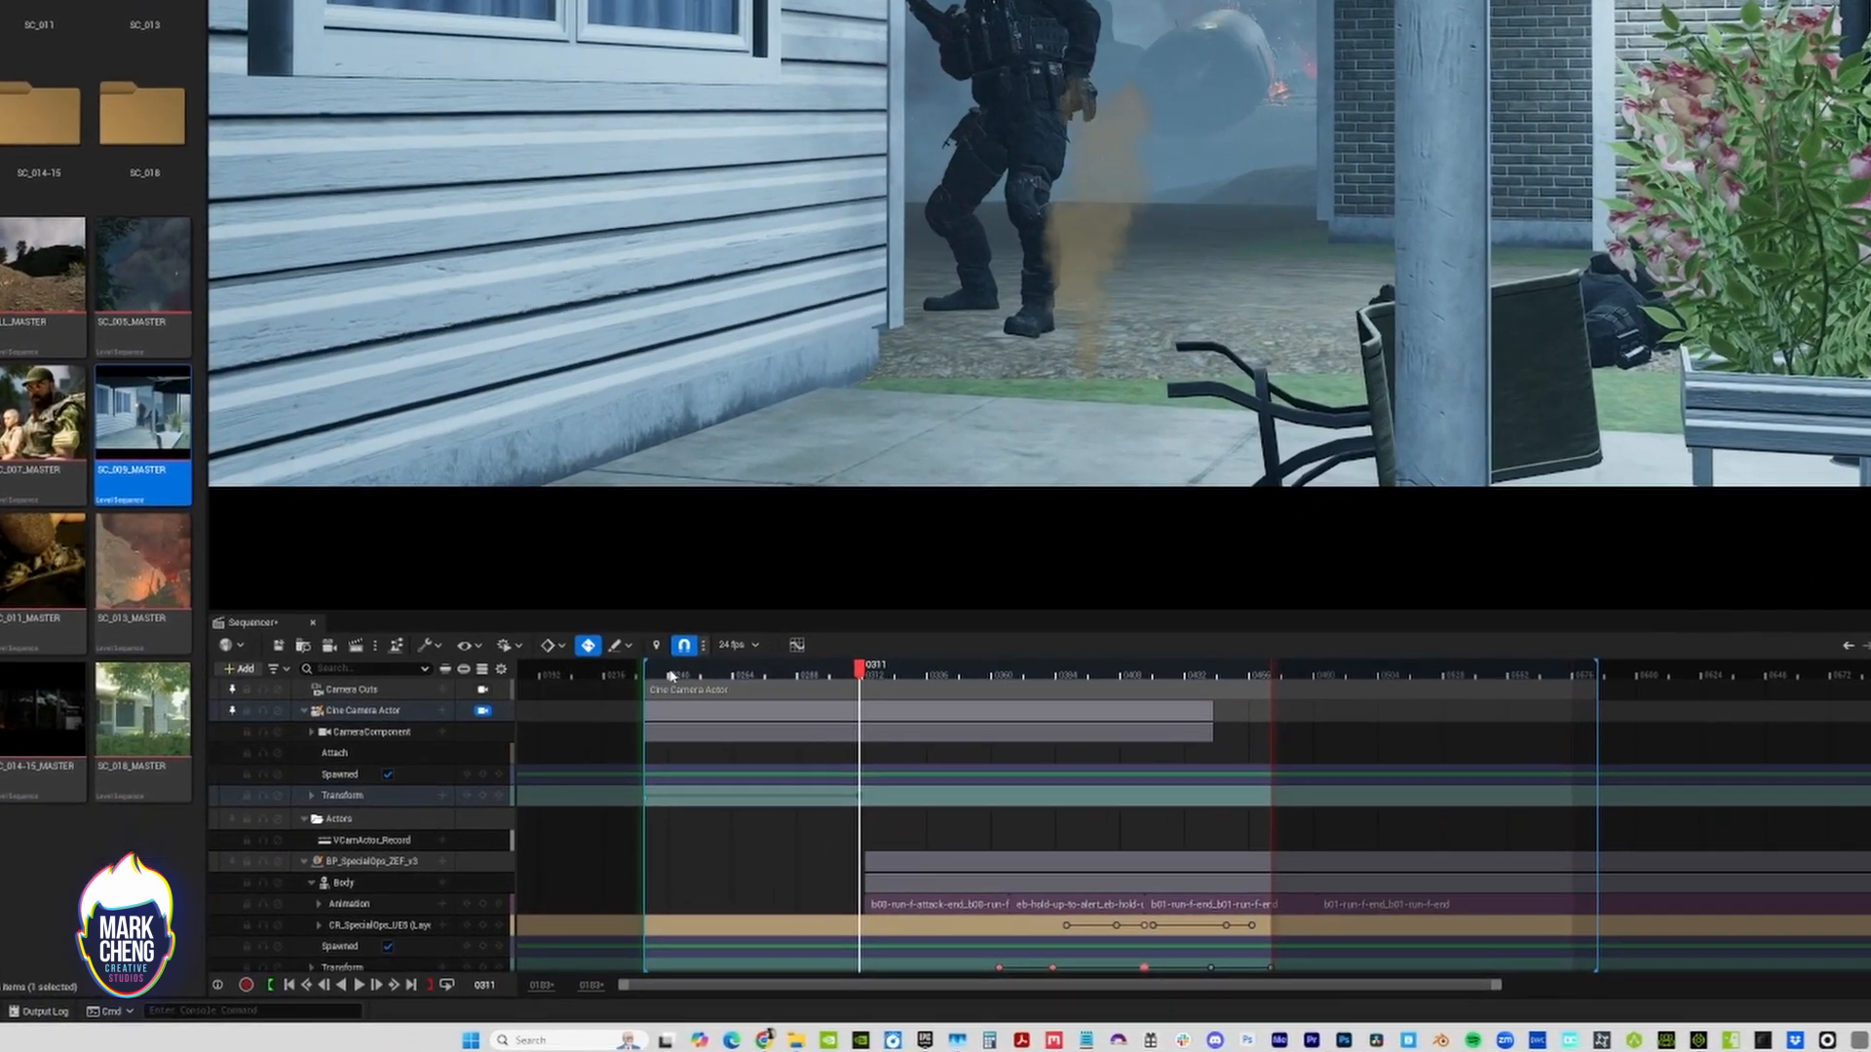
Replay the move, bring the camera slightly further around the porch post at frame 0311, and check the playback again
{"action": "left_click", "coordinate": [523, 786]}
{"action": "key", "text": "space"}
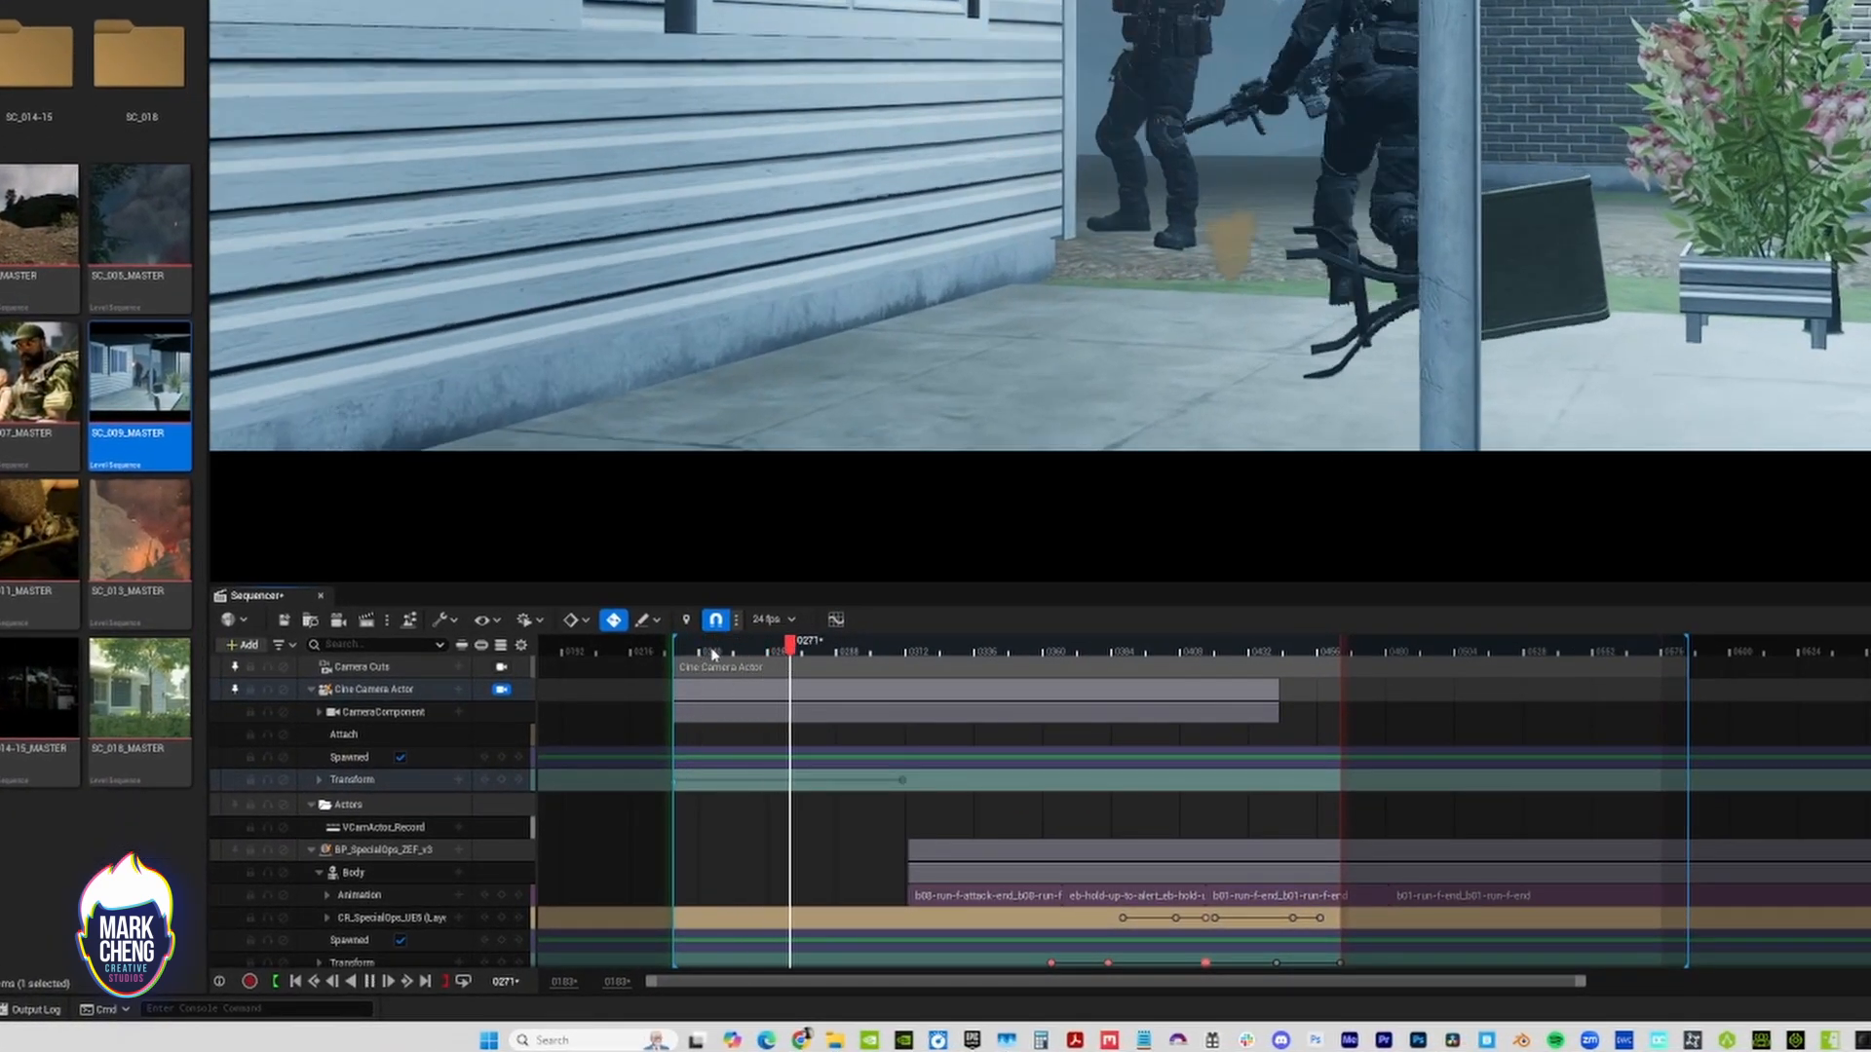
{"action": "key", "text": "space"}
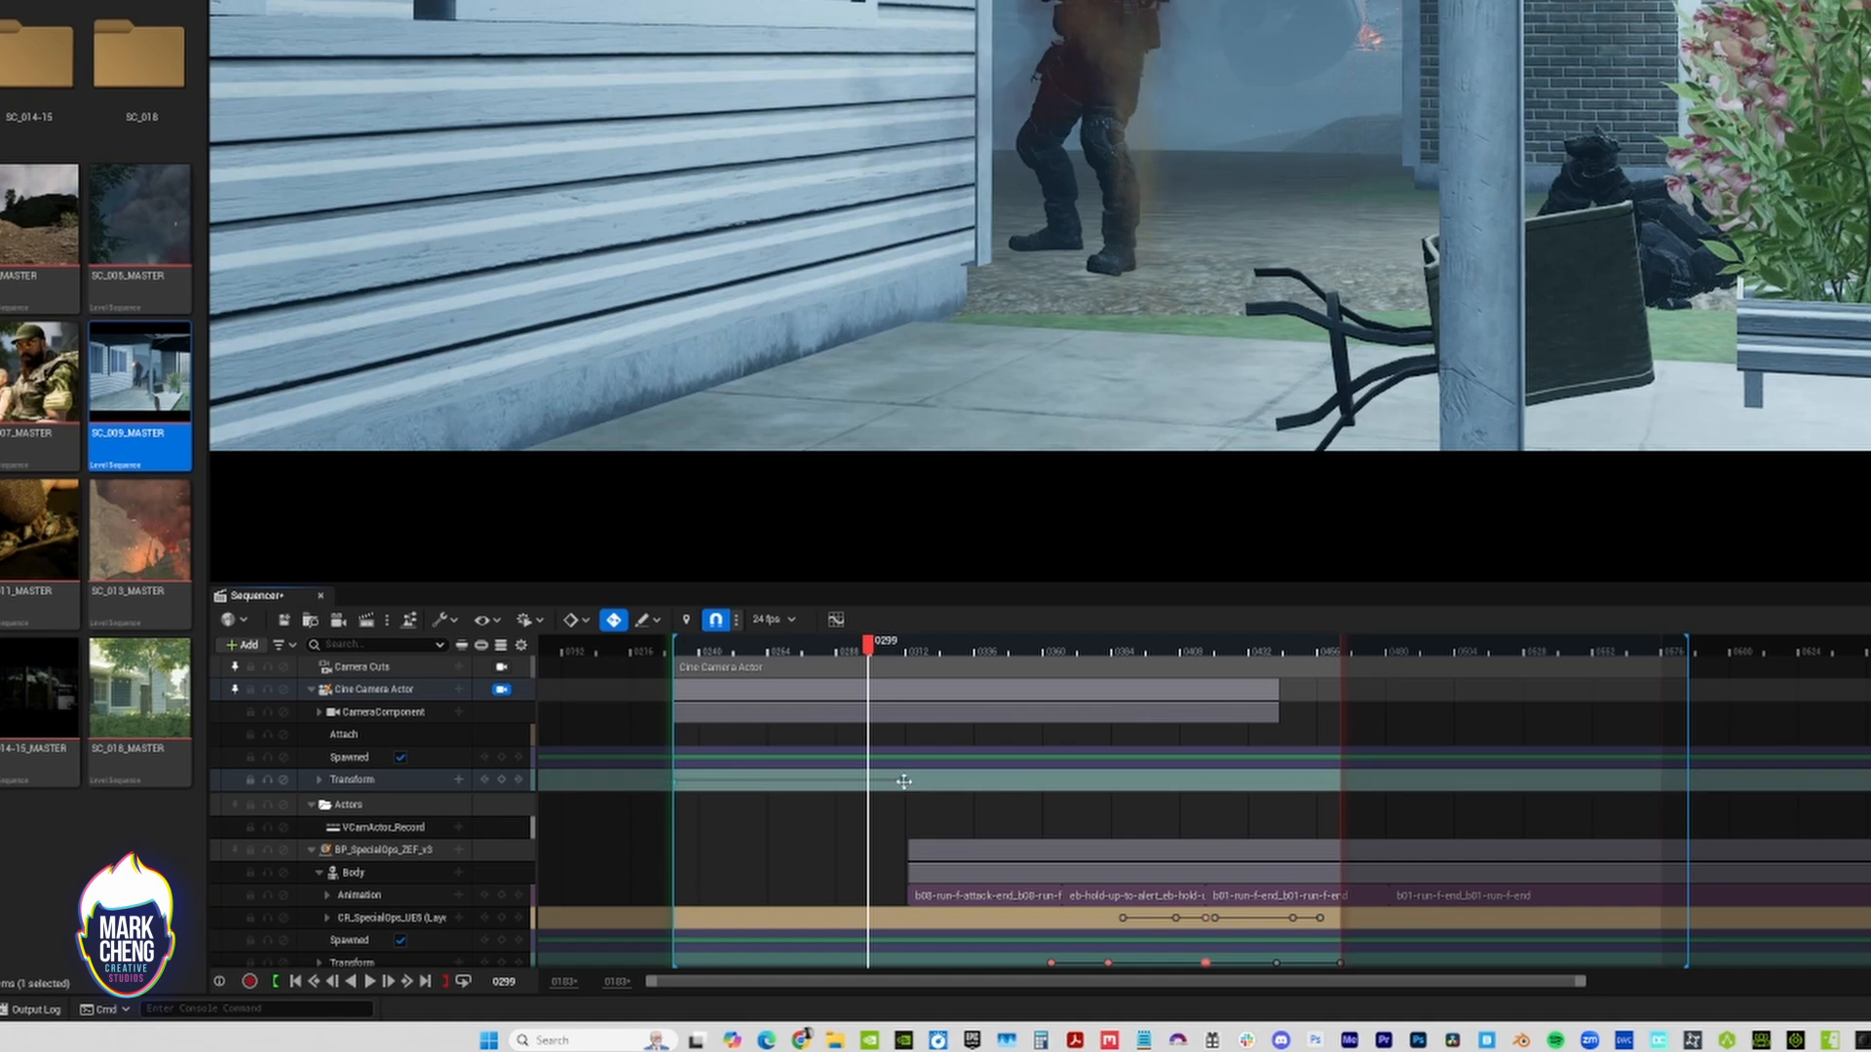
{"action": "key", "text": "period"}
{"action": "right_click_drag", "start_coordinate": [1177, 341], "coordinate": [1166, 341]}
{"action": "key", "text": "a"}
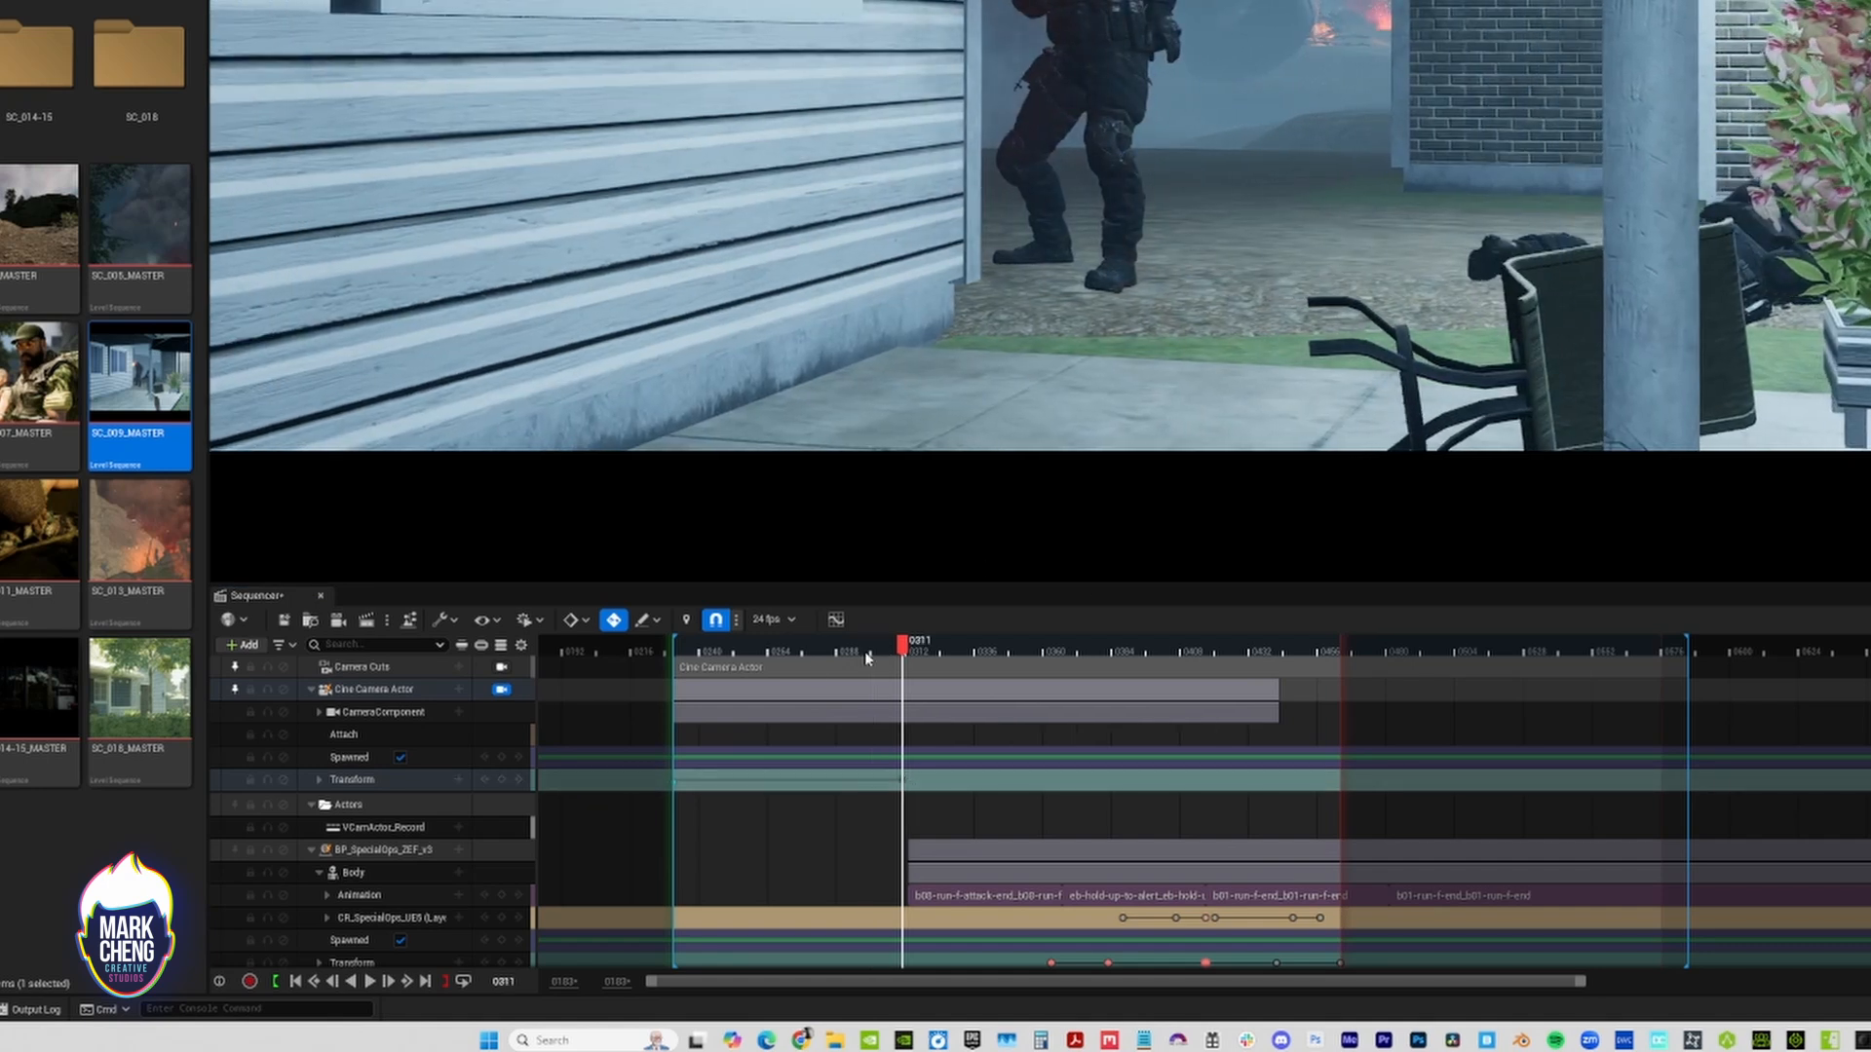
{"action": "key", "text": "space"}
{"action": "left_click", "coordinate": [696, 647]}
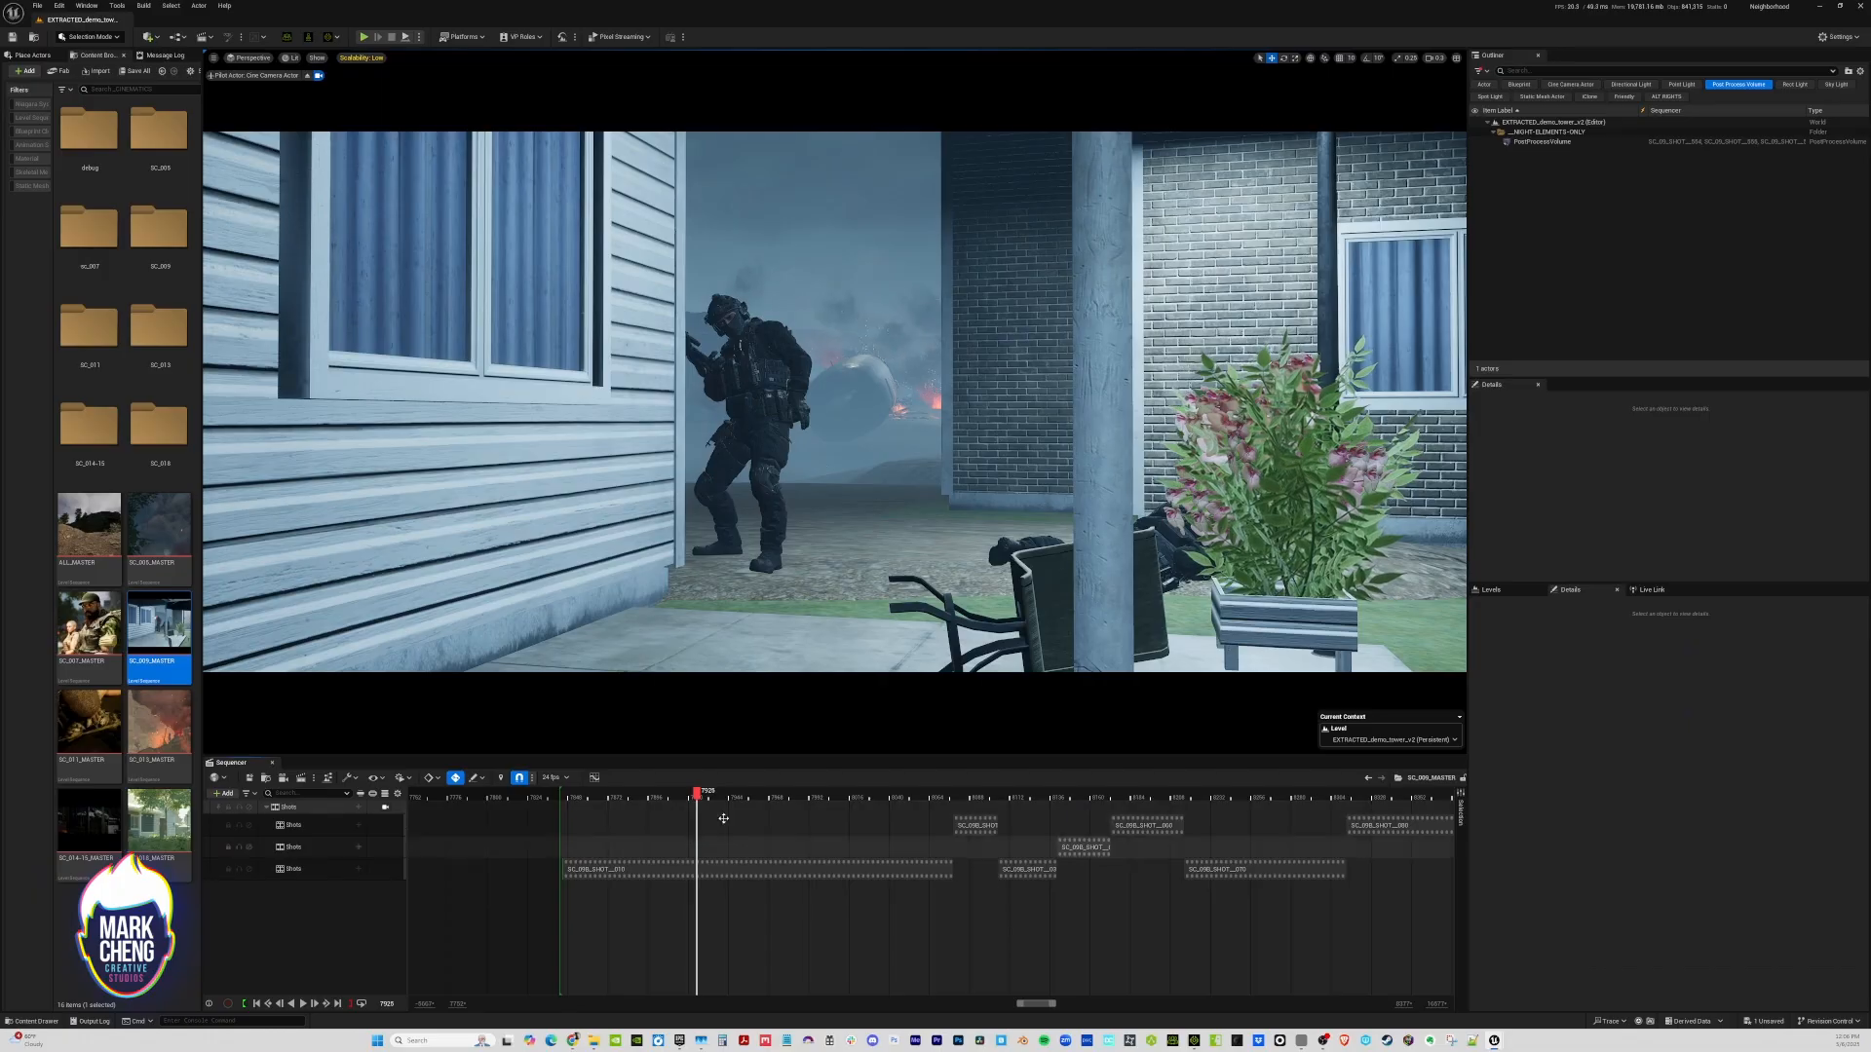
In the SC_009_MASTER sequence, trim the end of the first shot at the playhead and save both changed sequences
{"action": "left_click", "coordinate": [628, 868]}
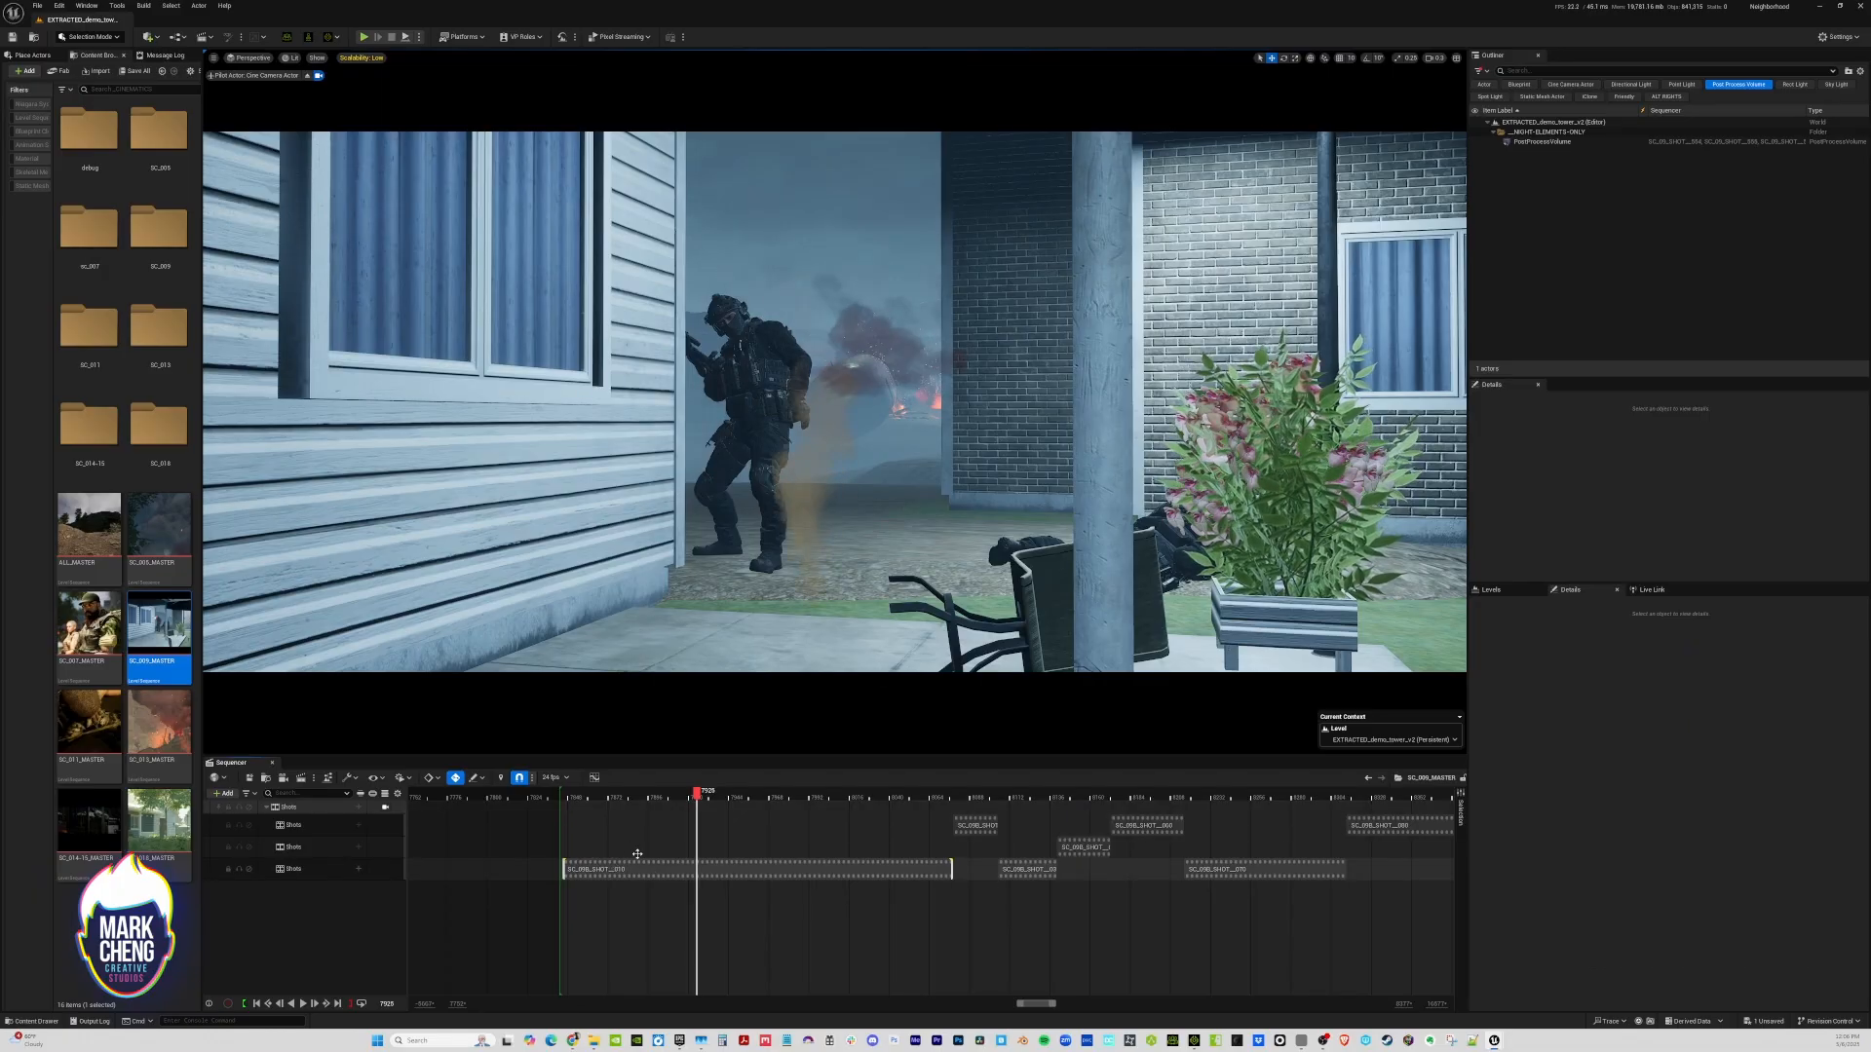
{"action": "right_click", "coordinate": [652, 867]}
{"action": "mouse_move", "coordinate": [721, 634]}
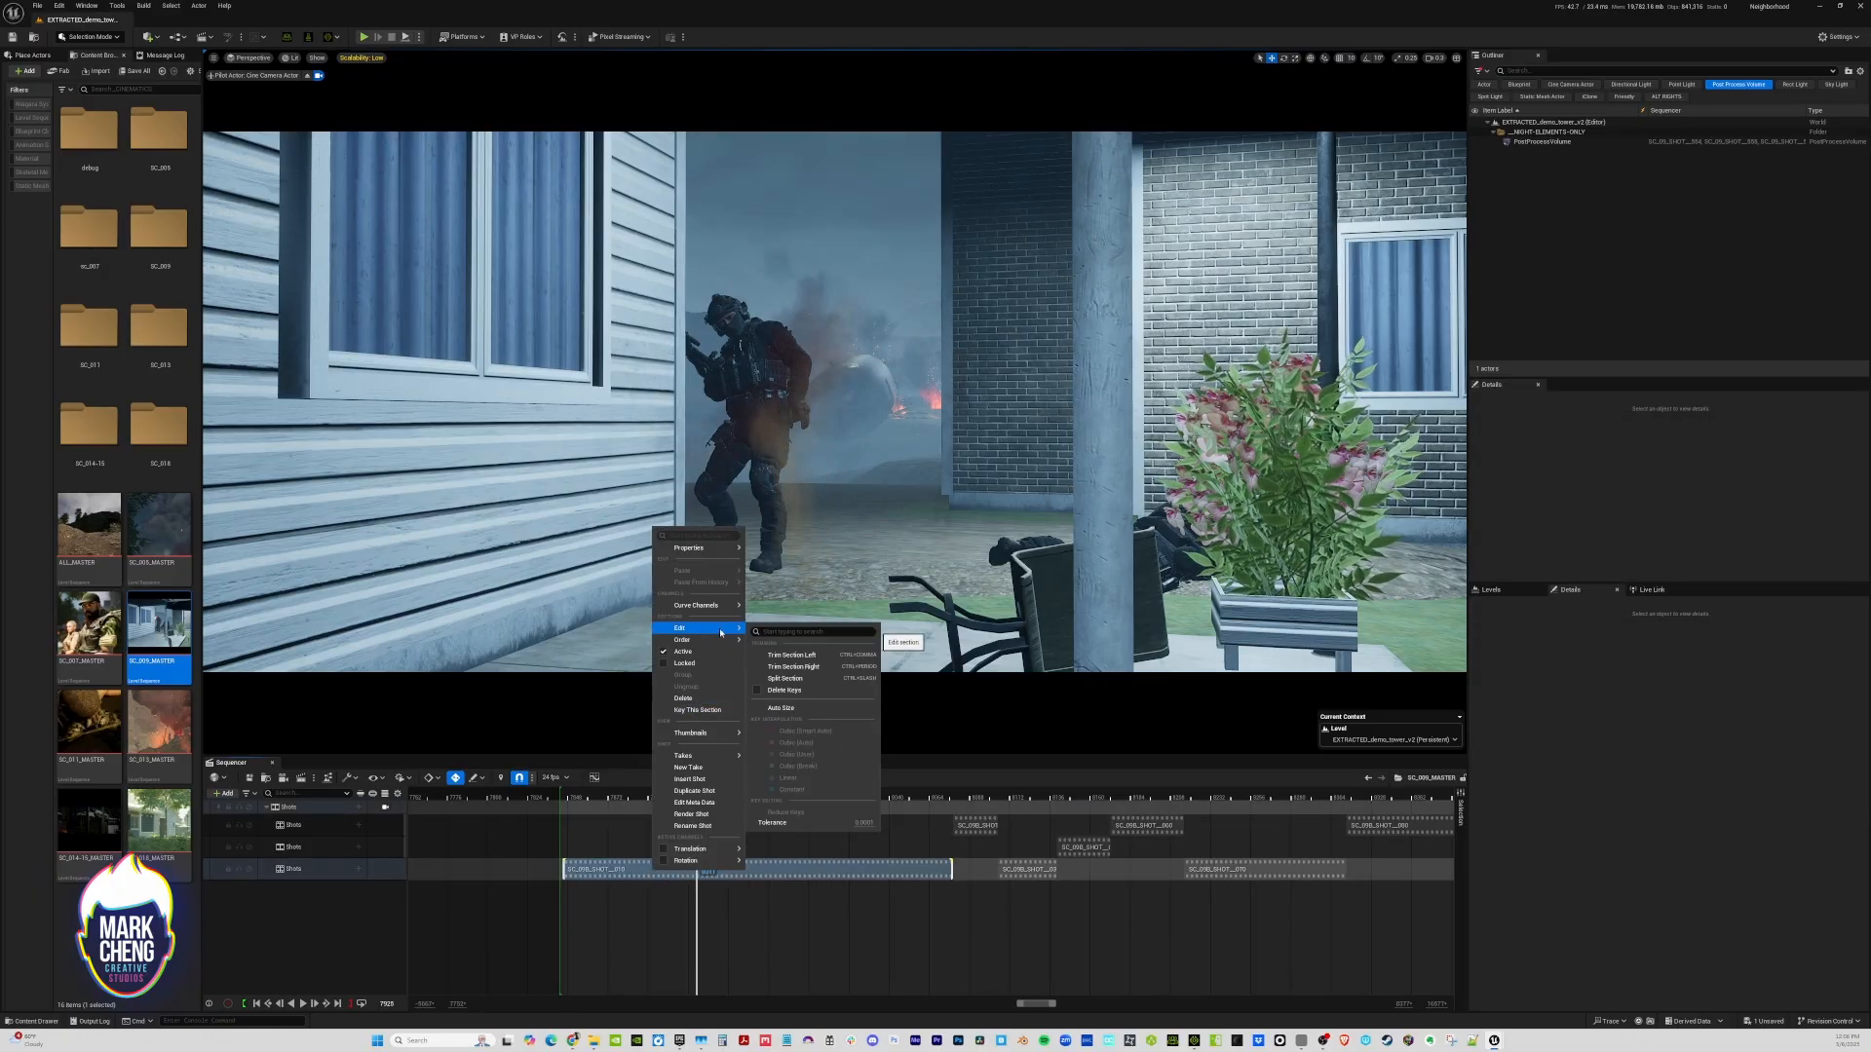
{"action": "left_click", "coordinate": [791, 667]}
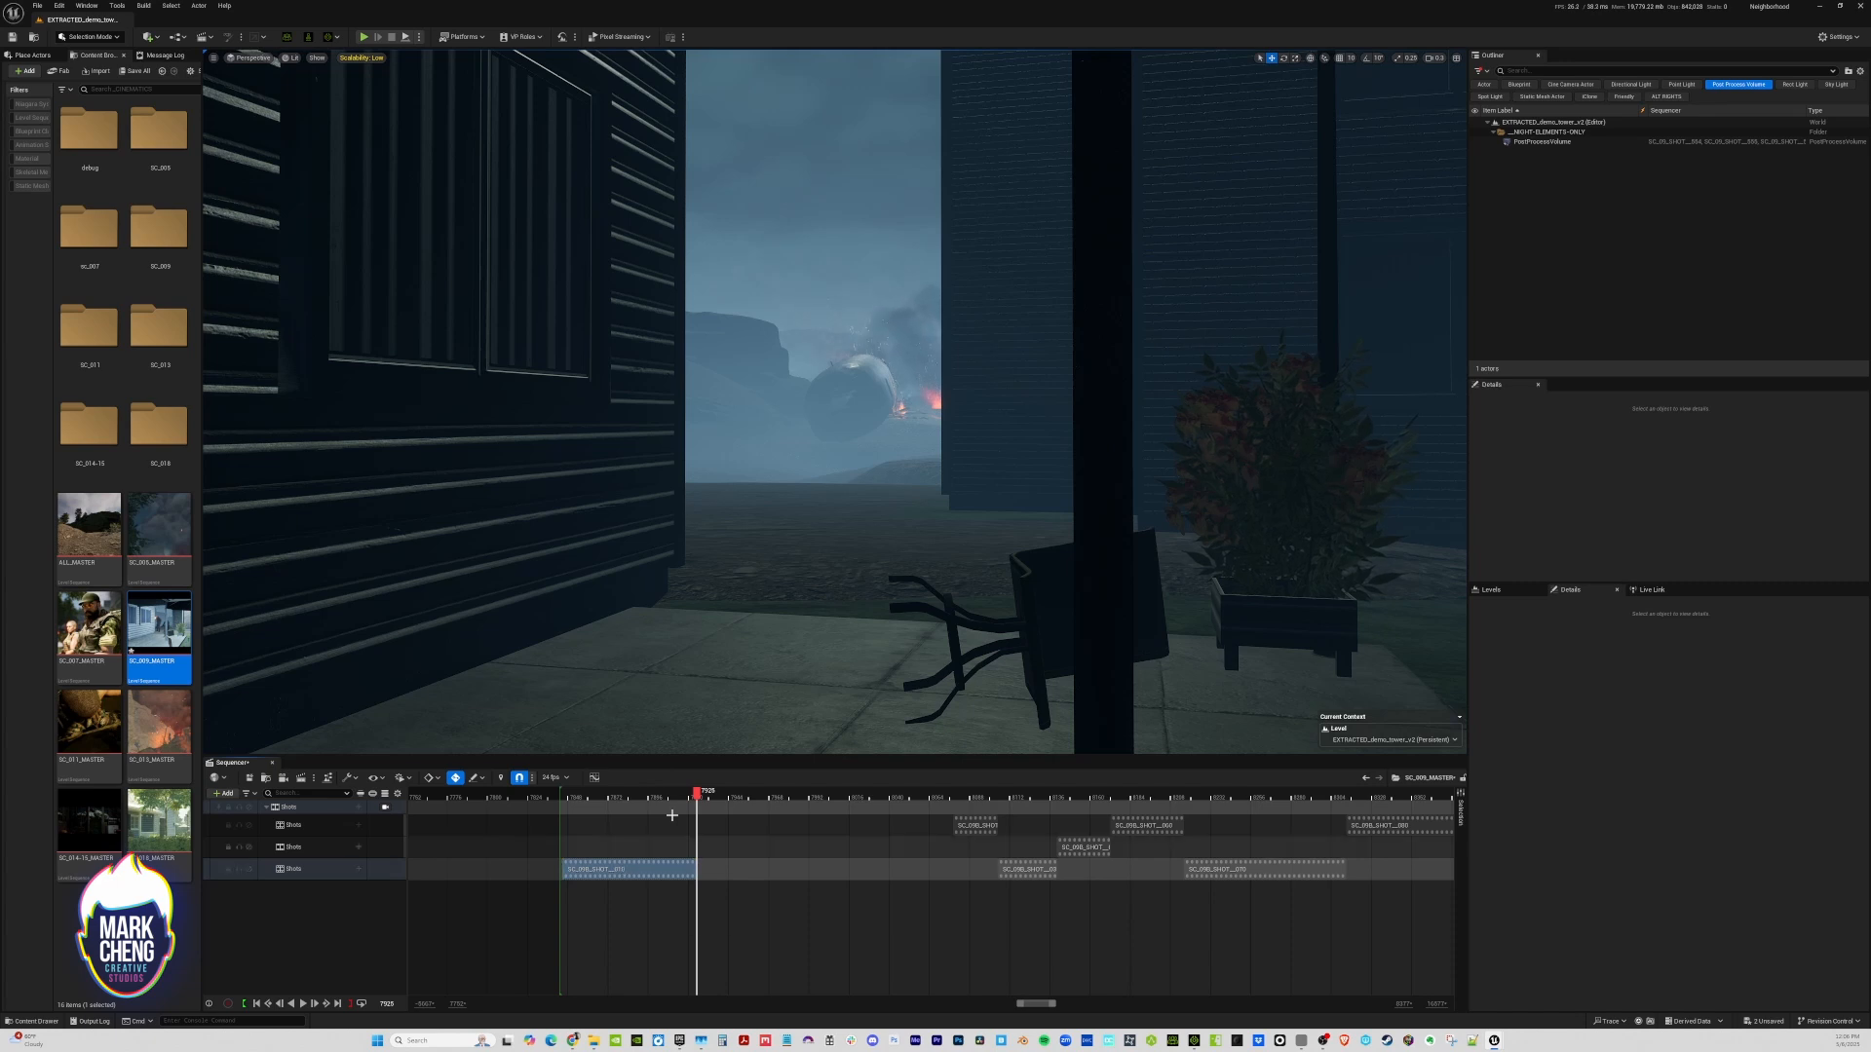
{"action": "key", "text": "Left"}
{"action": "key", "text": "Left"}
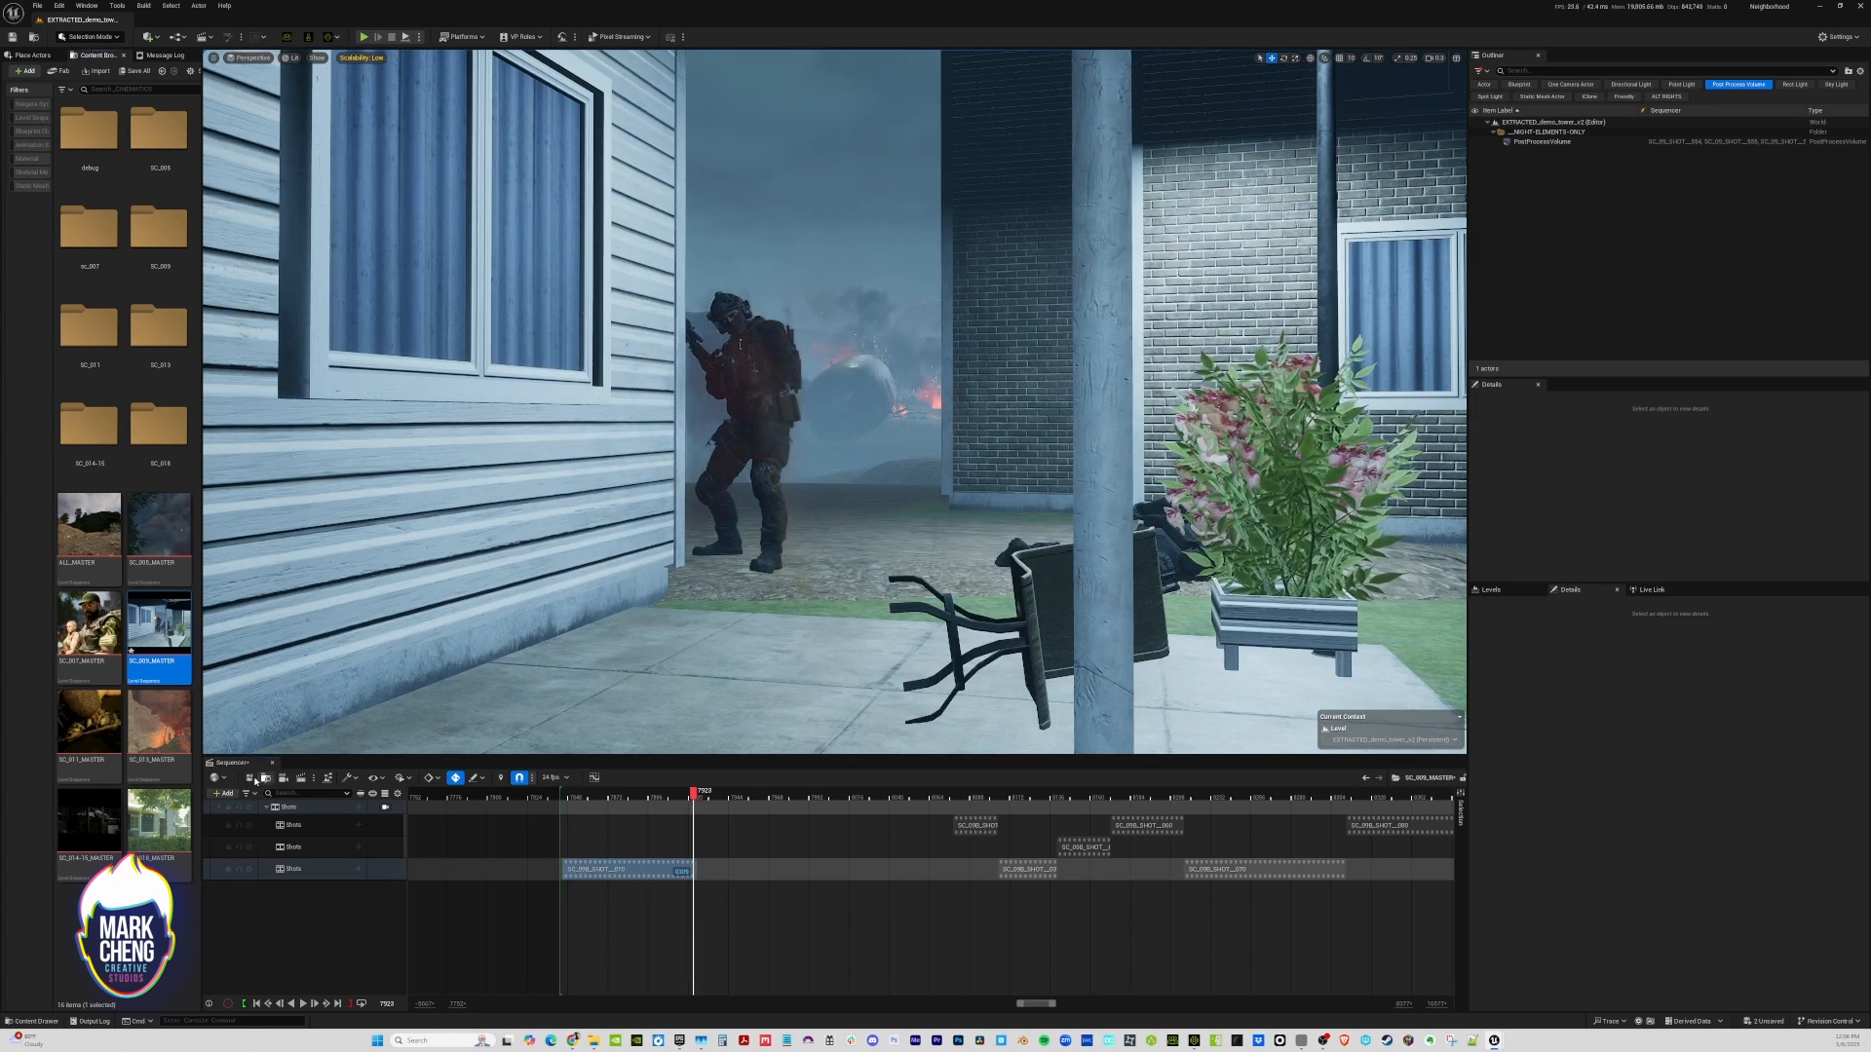
{"action": "left_click", "coordinate": [249, 778]}
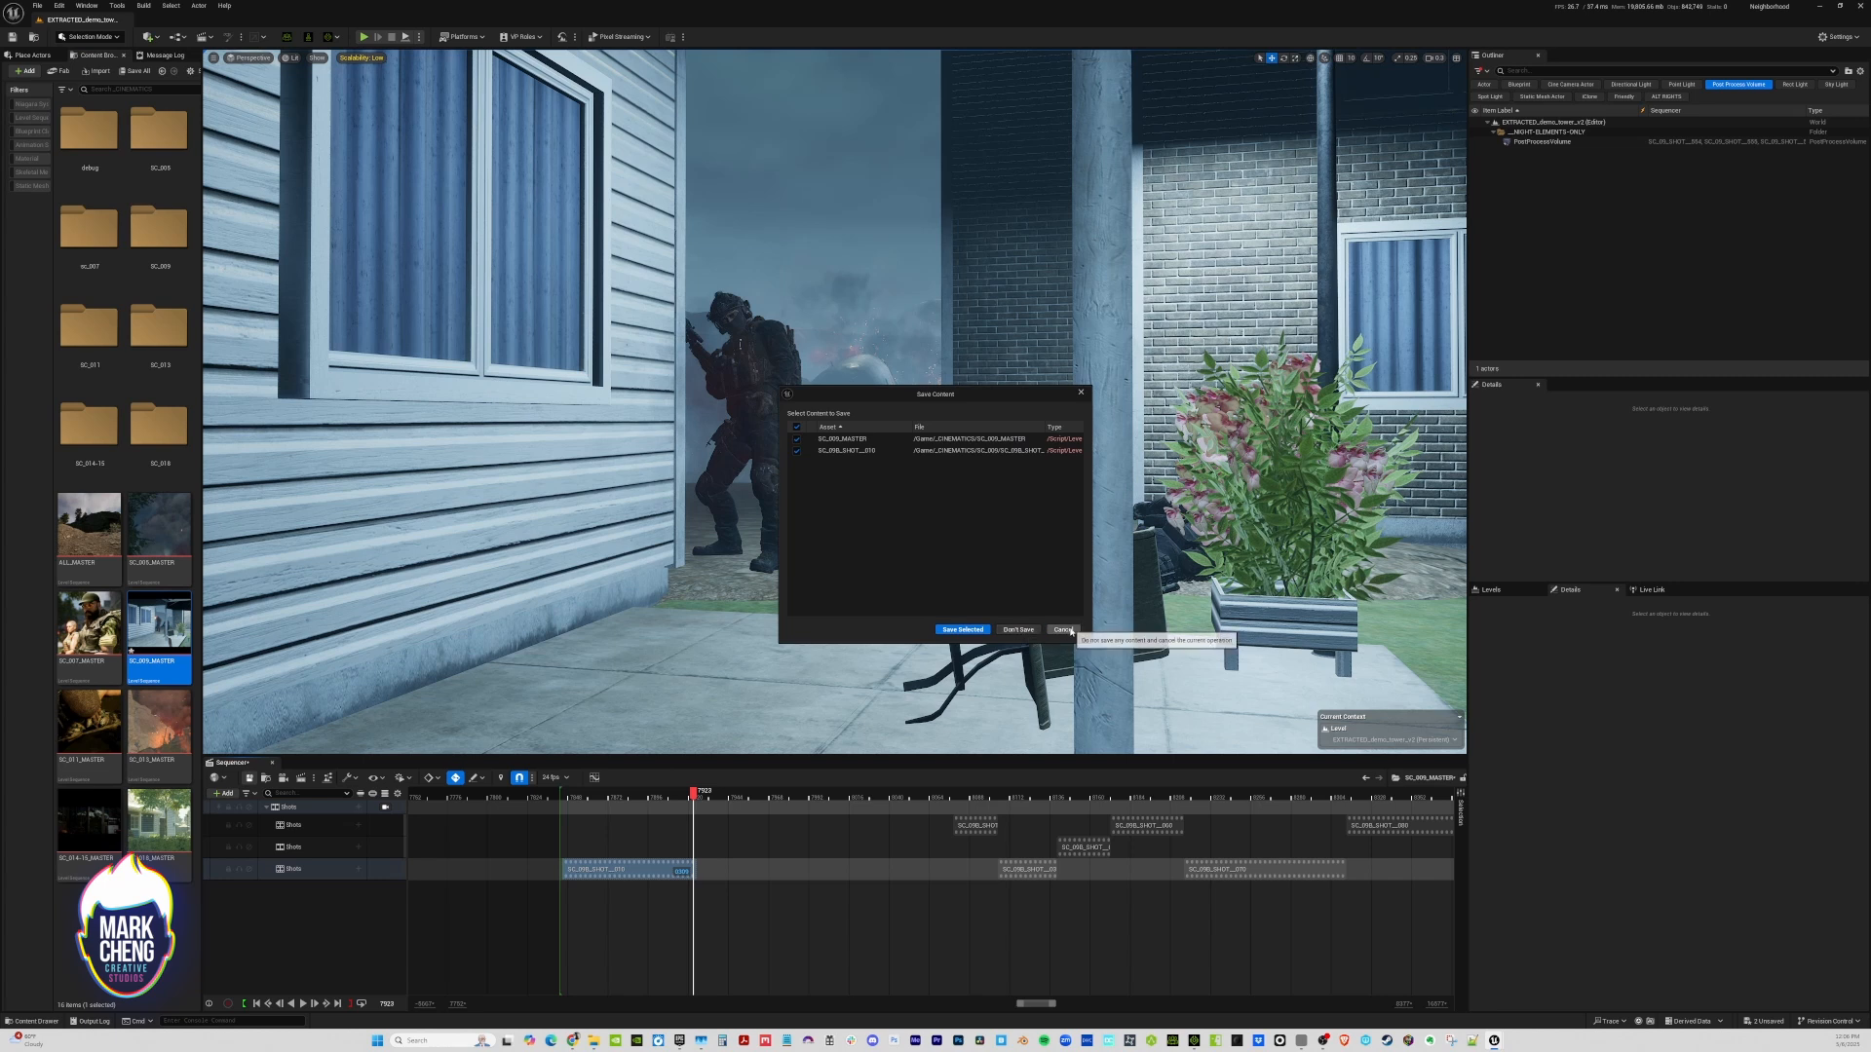
{"action": "left_click", "coordinate": [963, 630]}
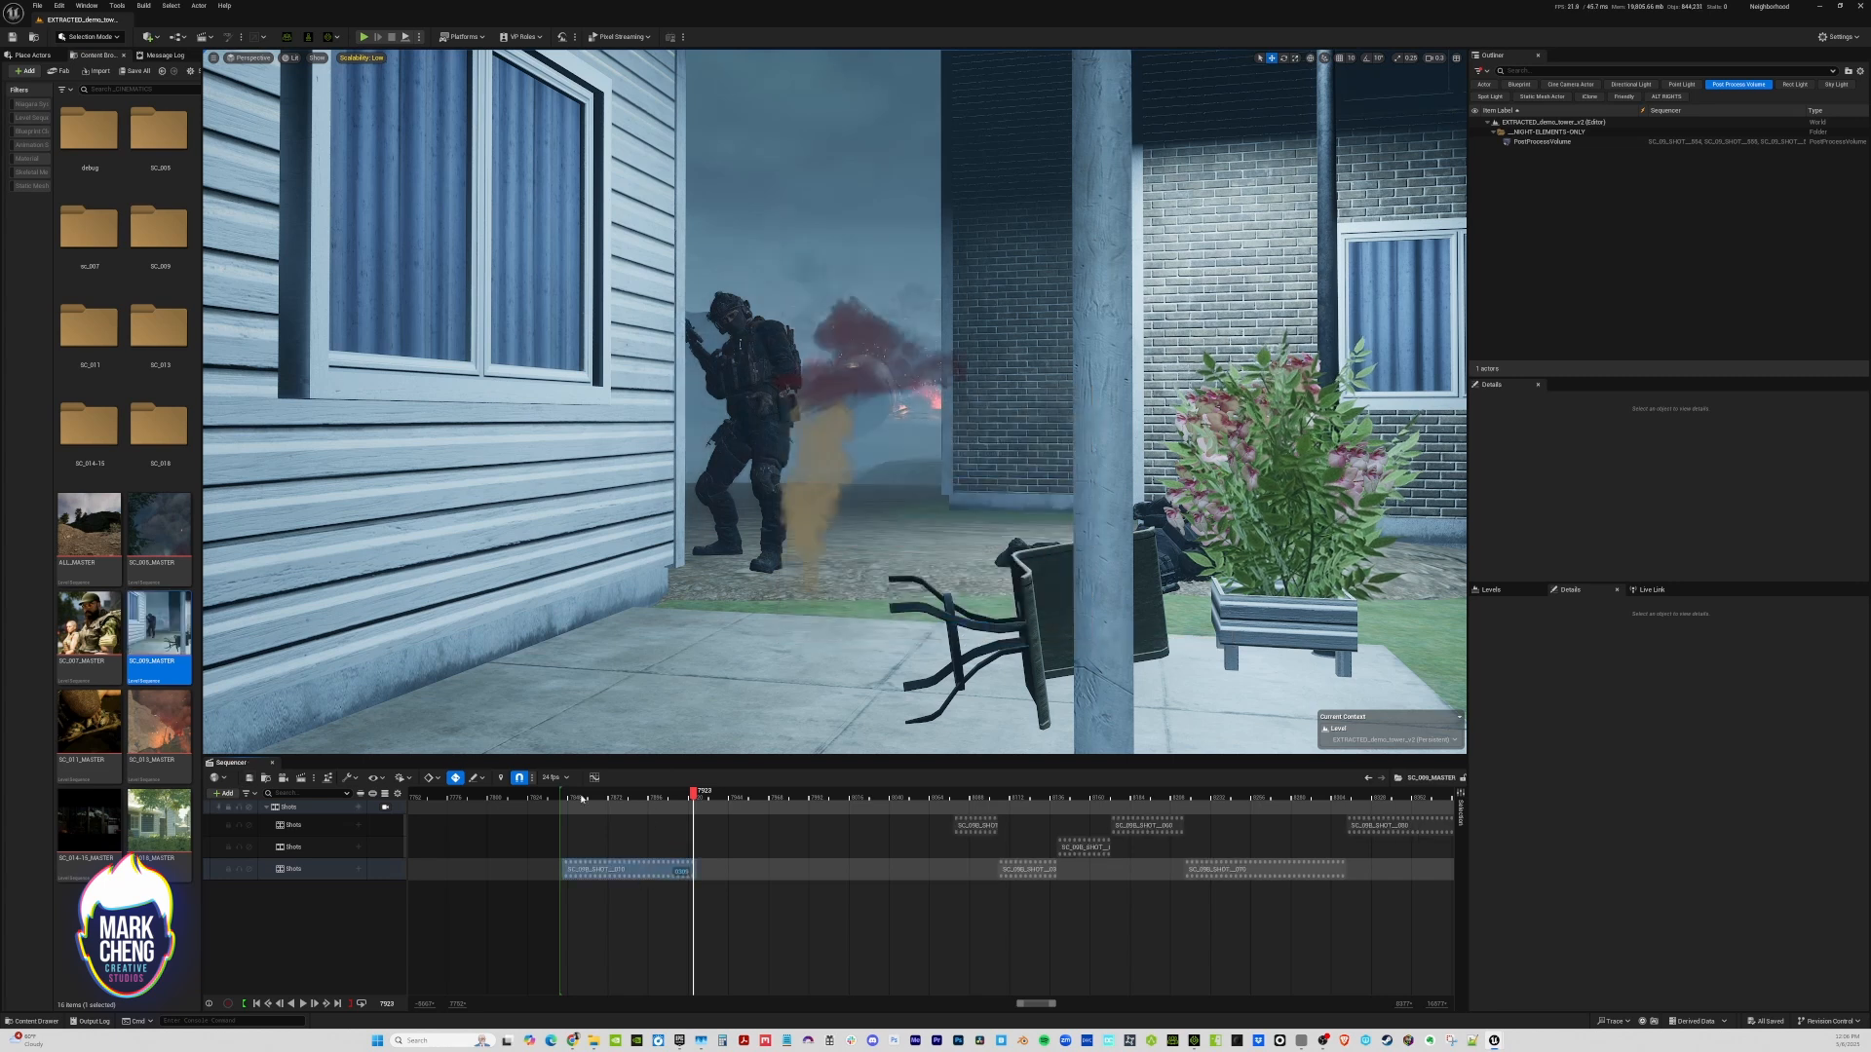
Locate the first shot's level sequence asset and duplicate it under the name SC_09B_SHOT__011
{"action": "key", "text": "Down"}
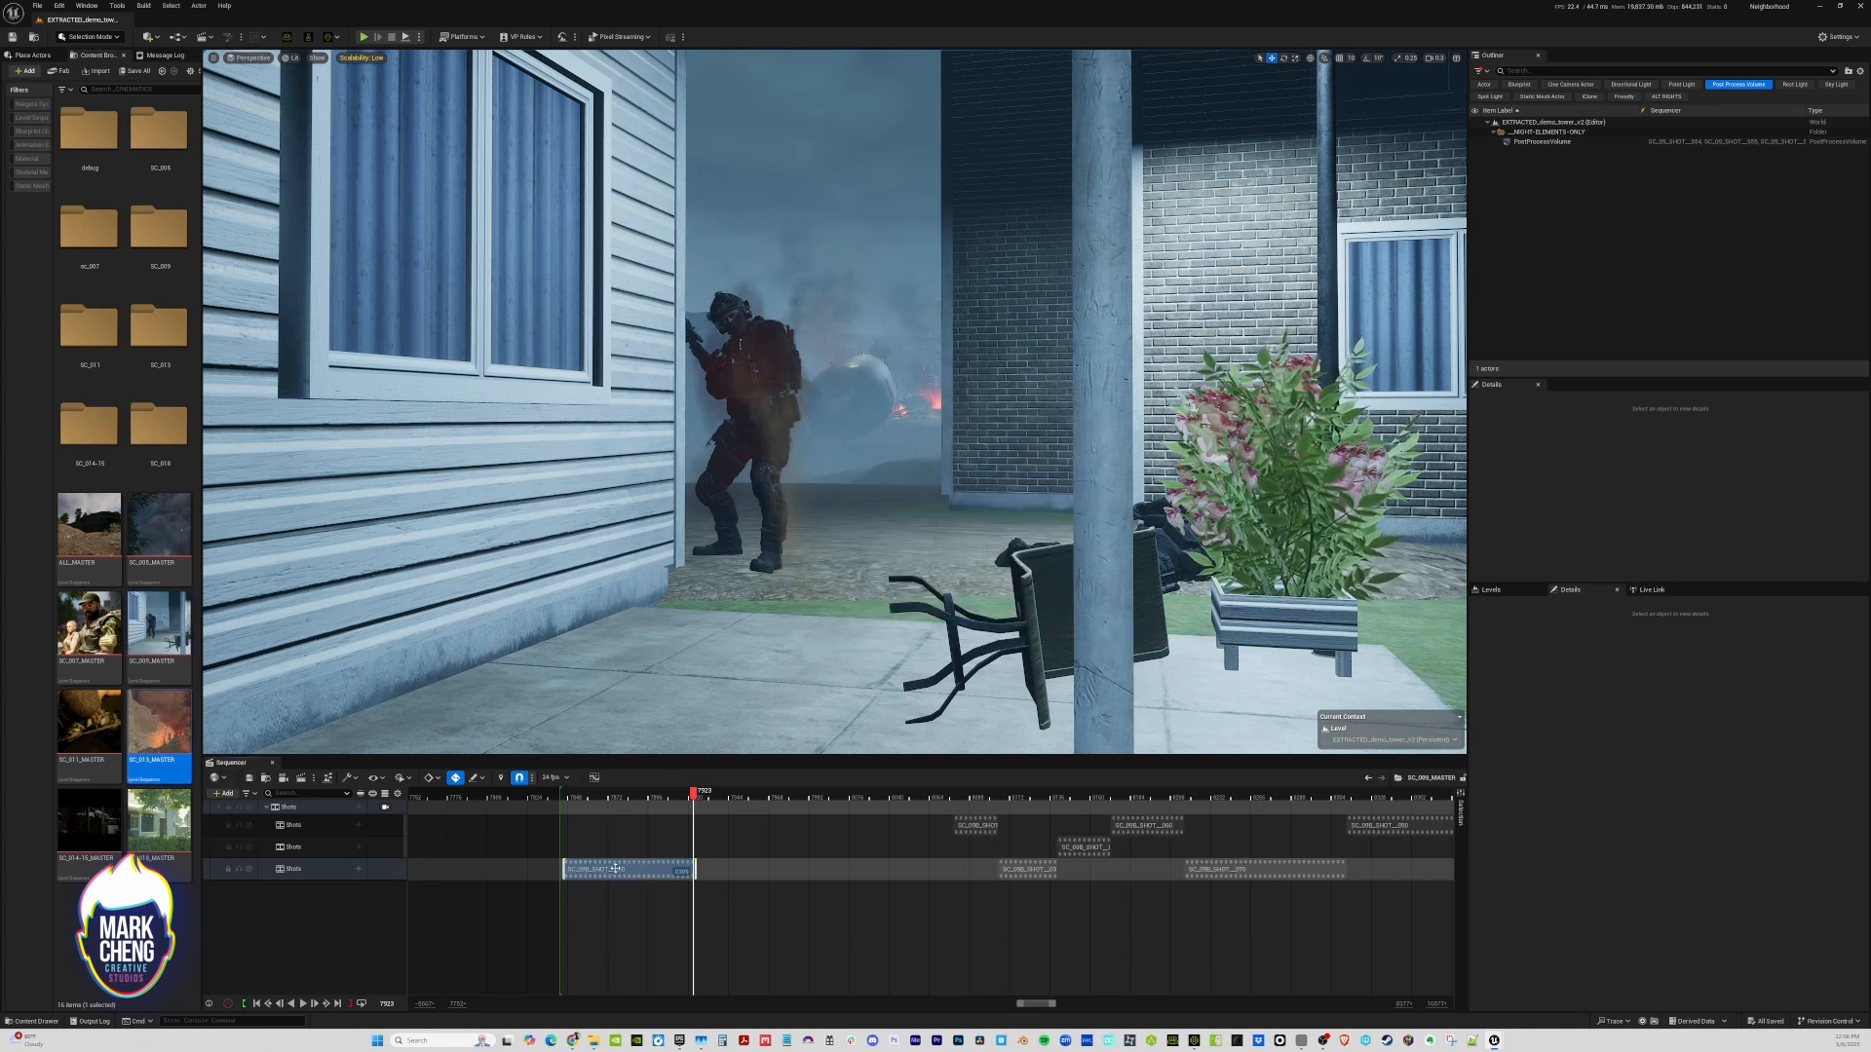
{"action": "right_click", "coordinate": [615, 868]}
{"action": "mouse_move", "coordinate": [668, 546]}
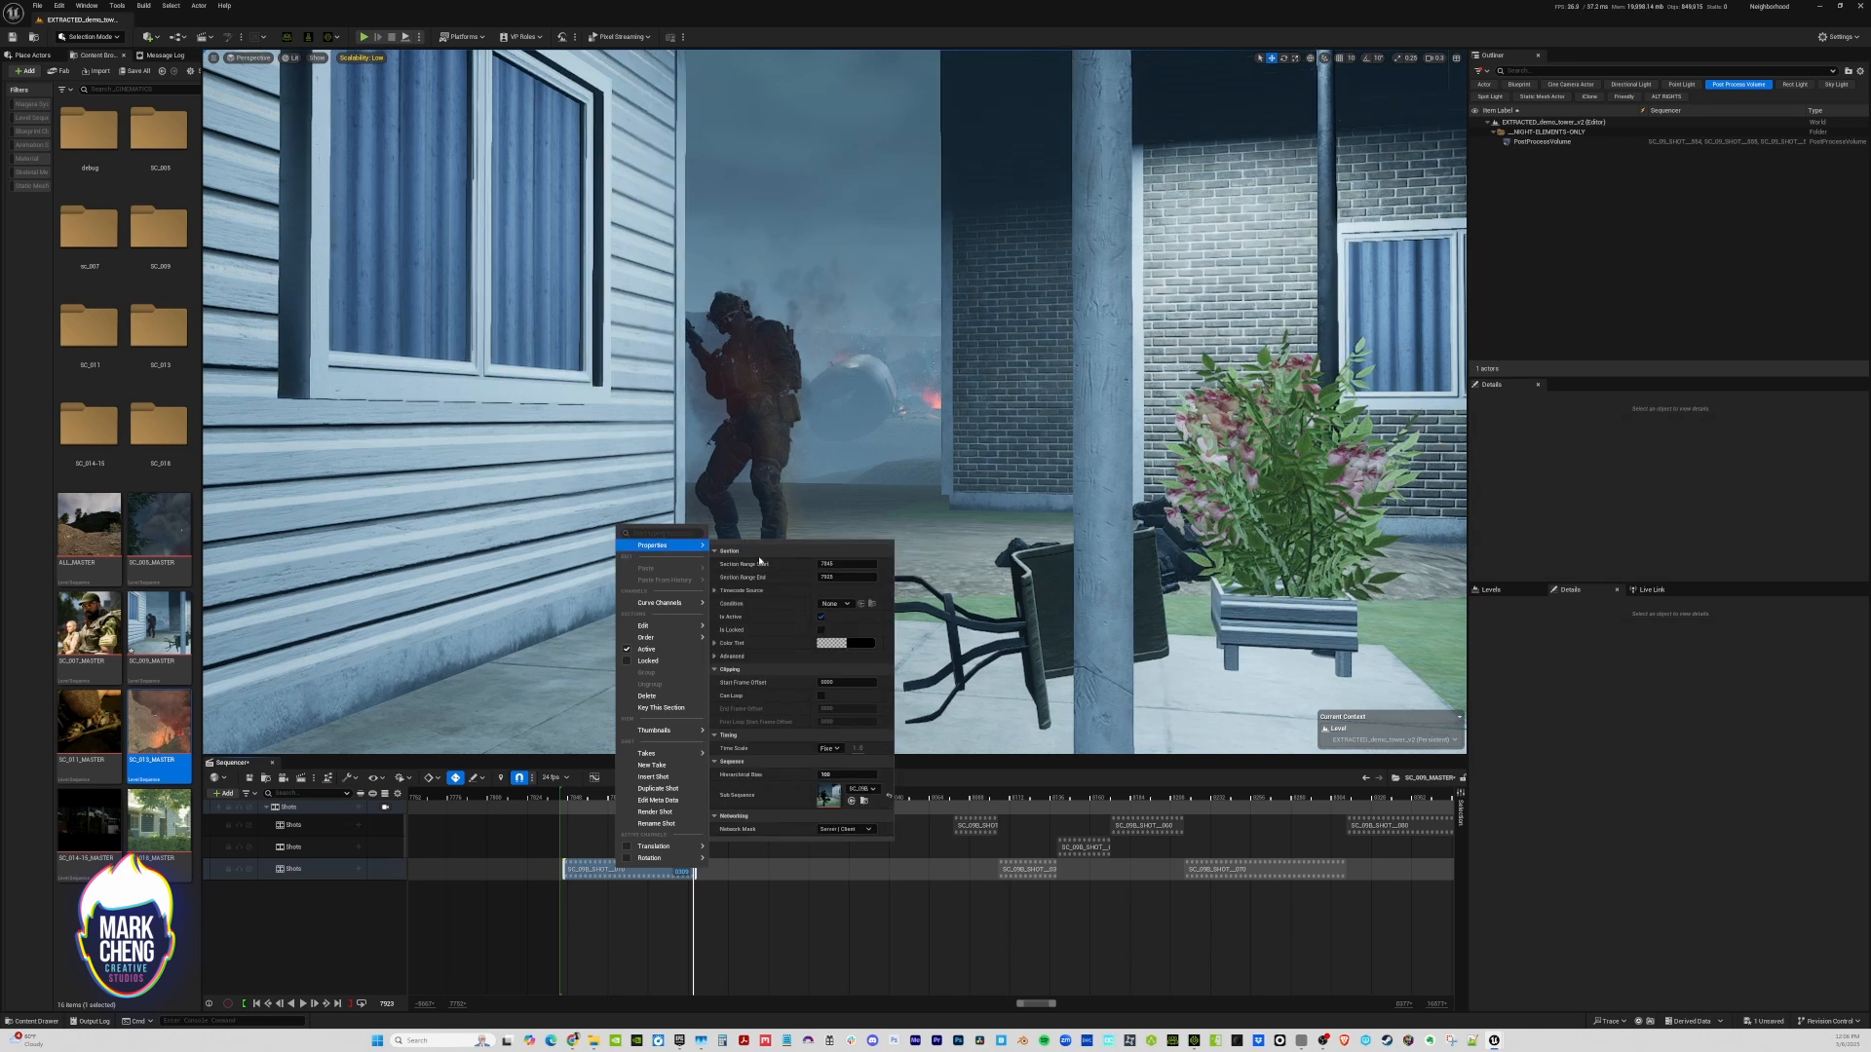
{"action": "left_click", "coordinate": [864, 802]}
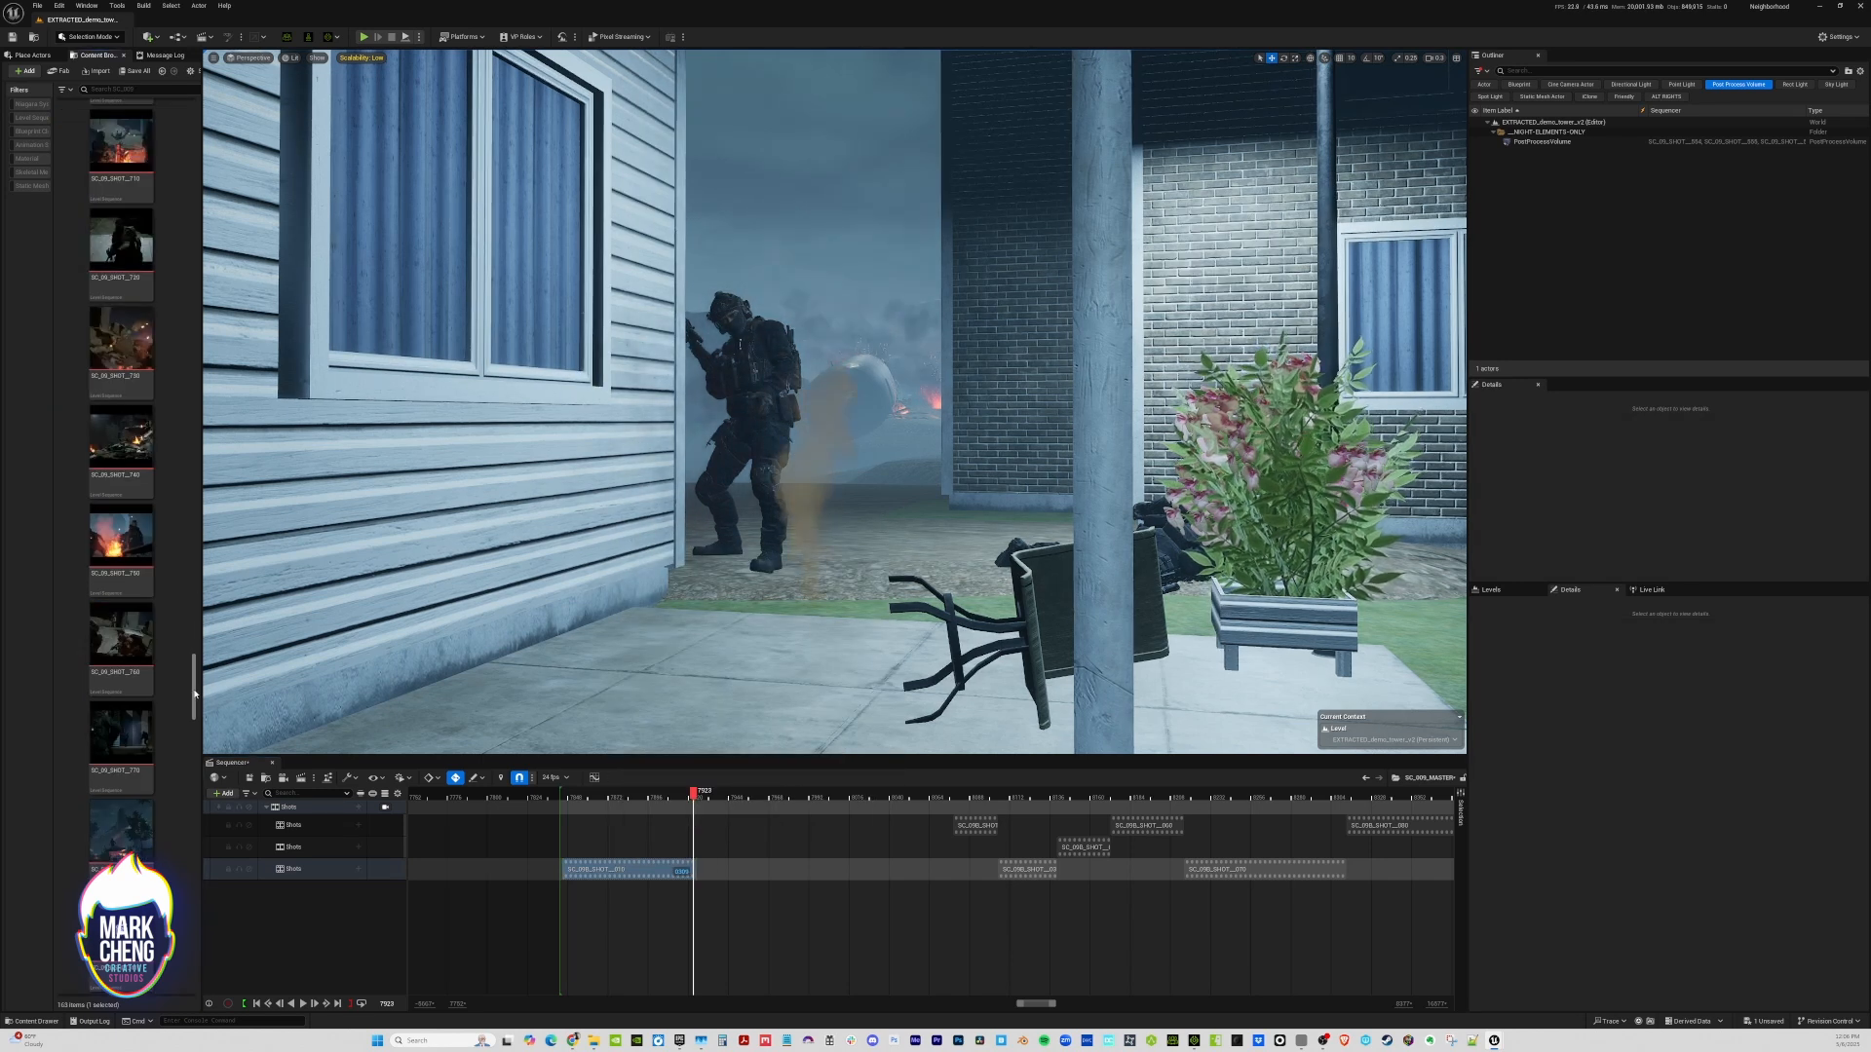
{"action": "left_click_drag", "start_coordinate": [194, 691], "coordinate": [195, 718]}
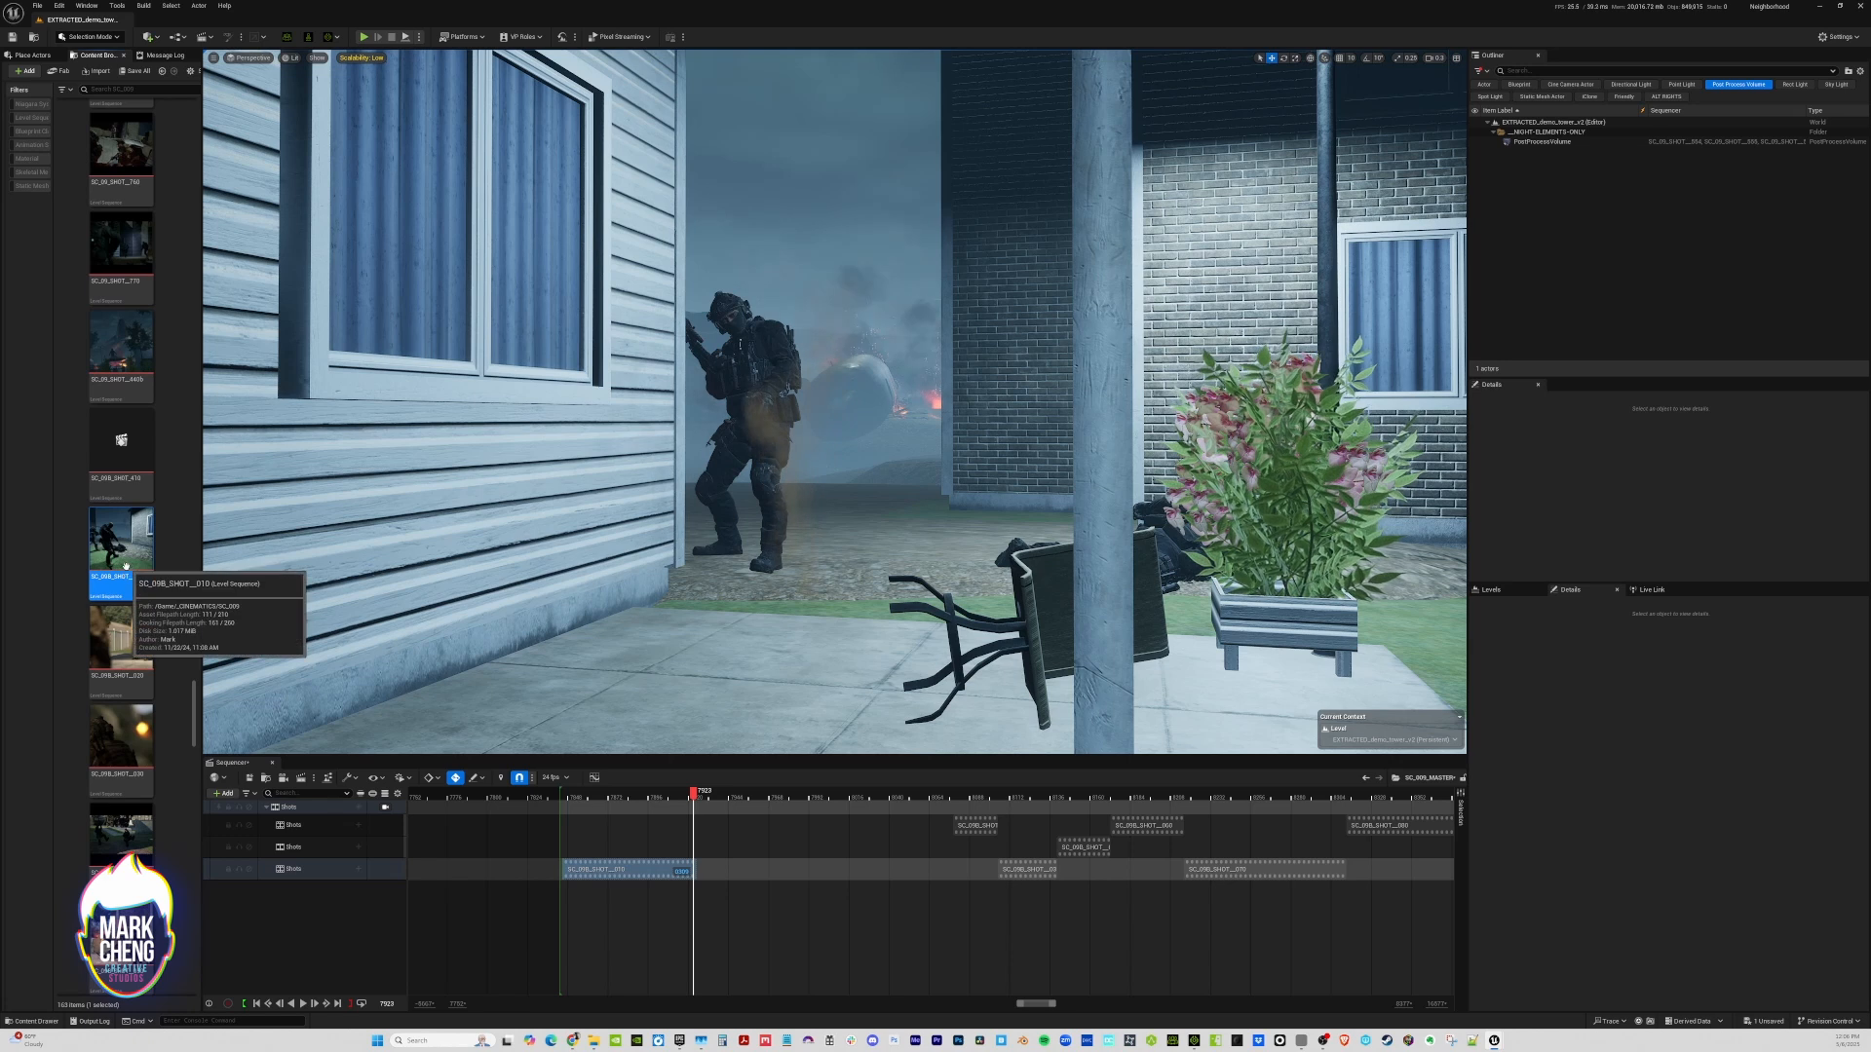
{"action": "right_click", "coordinate": [127, 570]}
{"action": "left_click", "coordinate": [188, 672]}
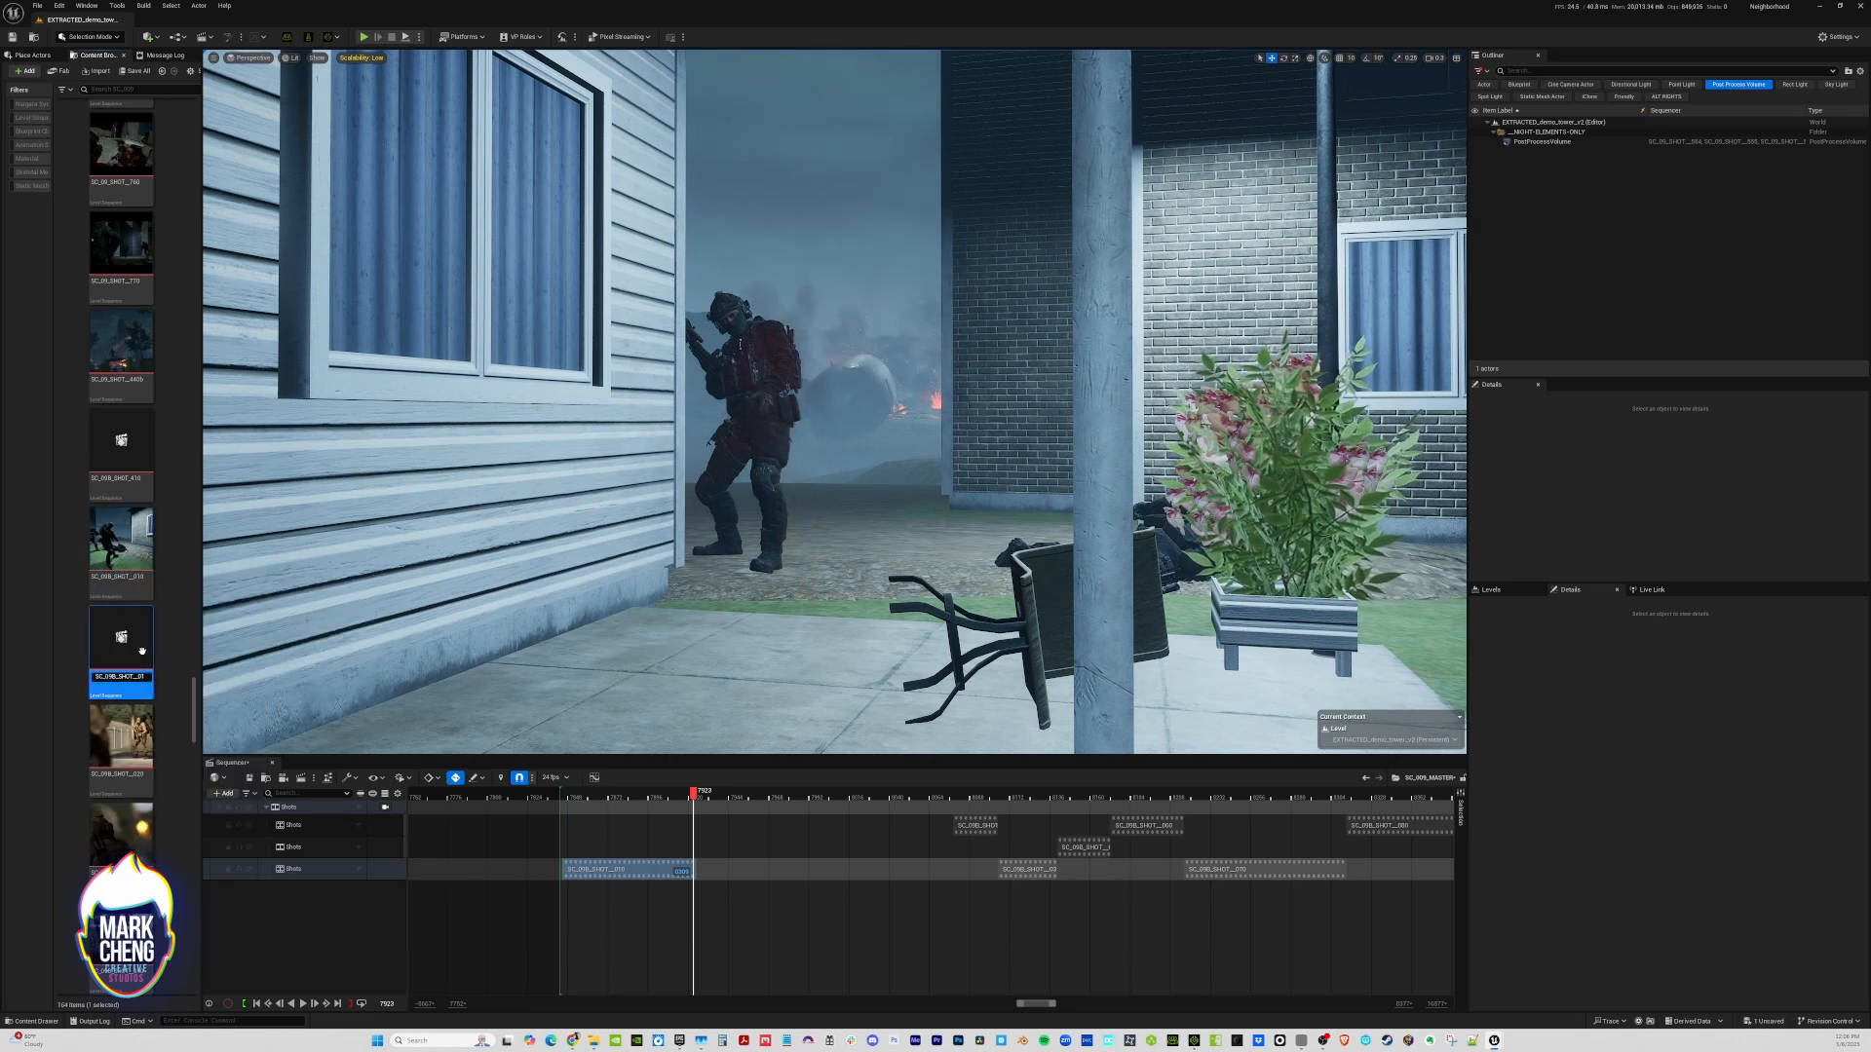
{"action": "key", "text": "Return"}
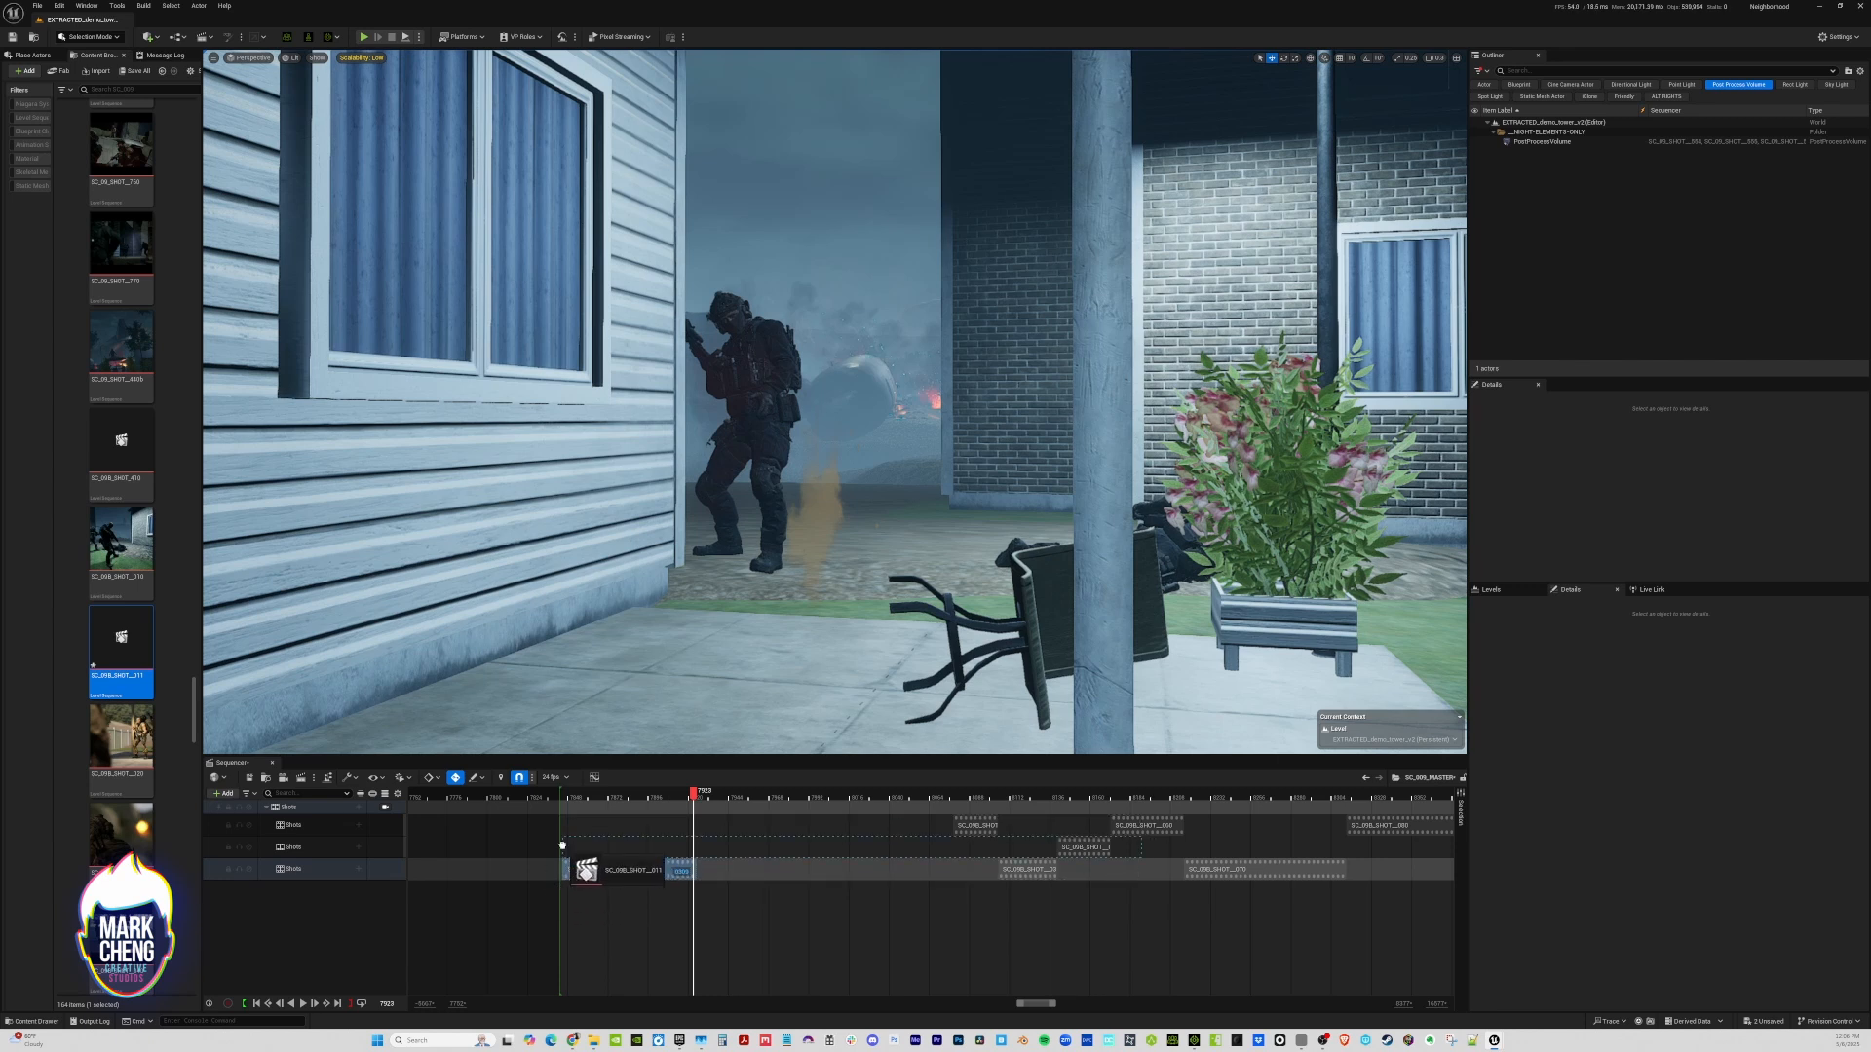
Add SC_09B_SHOT__011 to the master timeline directly after the trimmed first shot and adjust its length
{"action": "left_click_drag", "start_coordinate": [664, 864], "coordinate": [665, 864]}
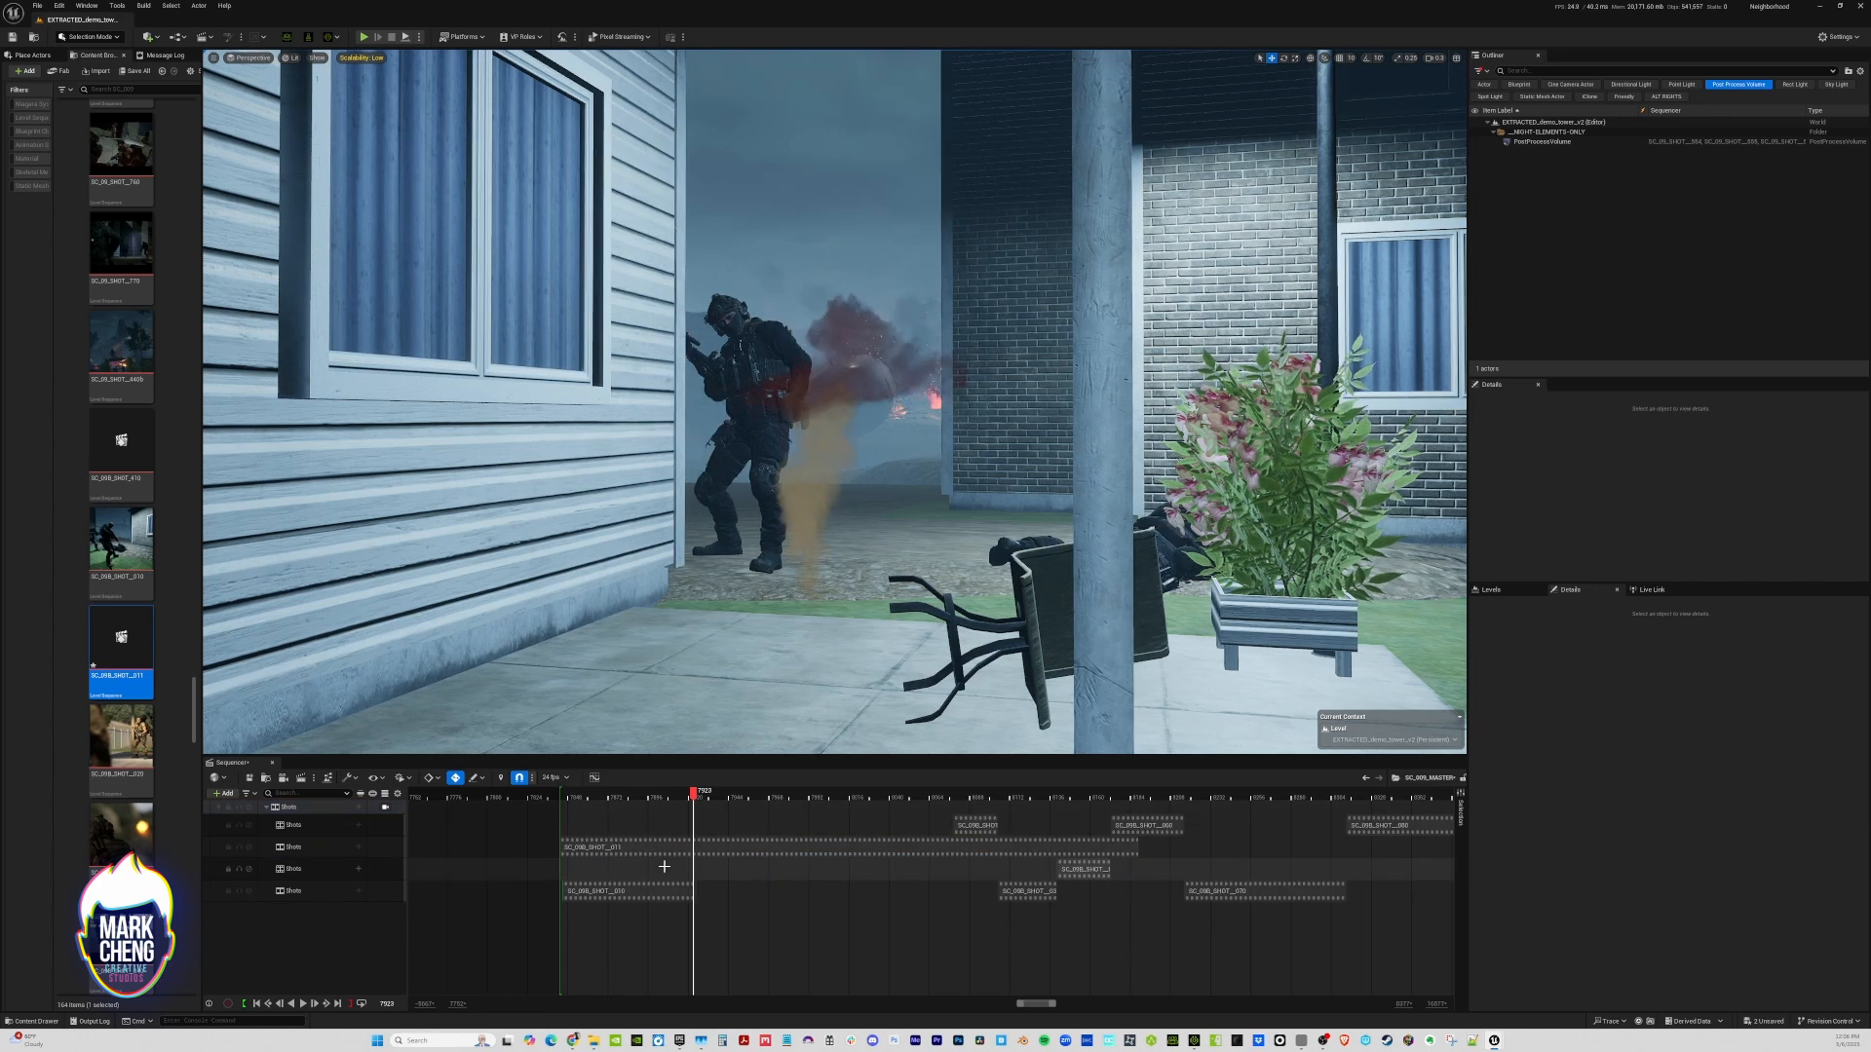
{"action": "left_click_drag", "start_coordinate": [1130, 848], "coordinate": [744, 853]}
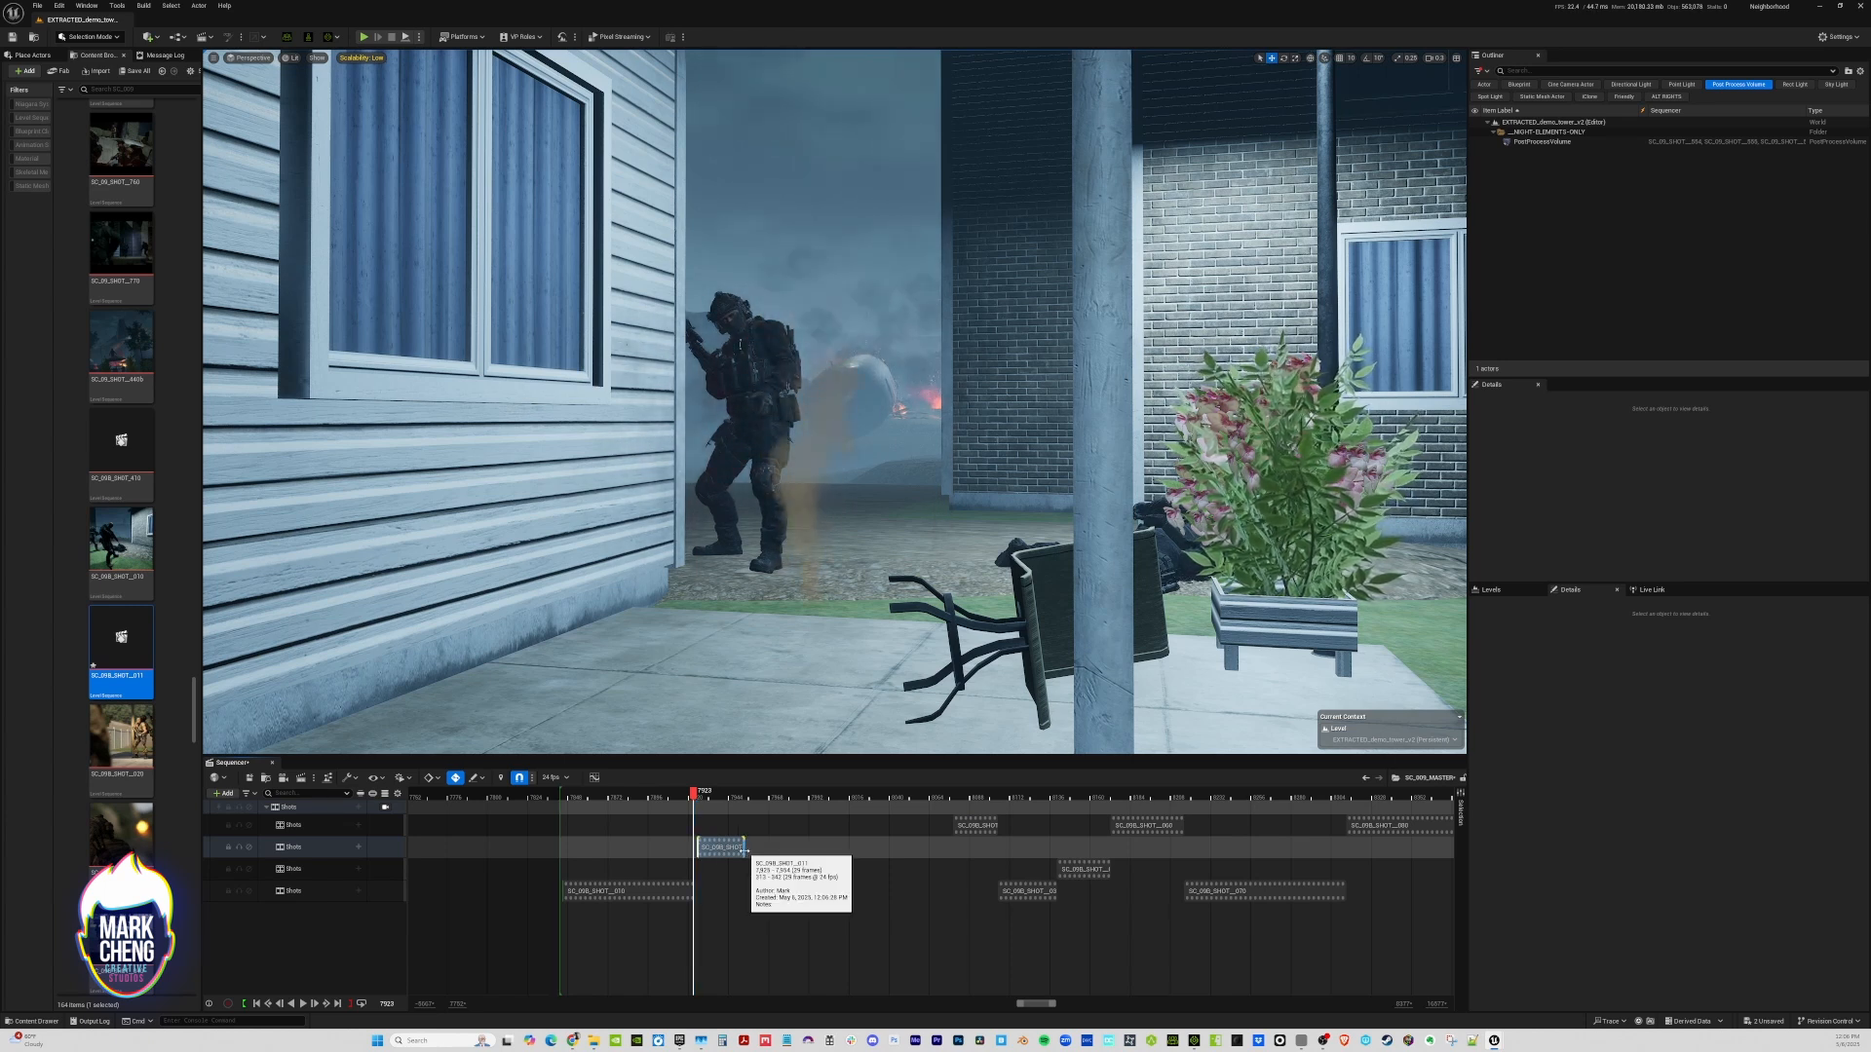
{"action": "left_click_drag", "start_coordinate": [743, 850], "coordinate": [825, 851]}
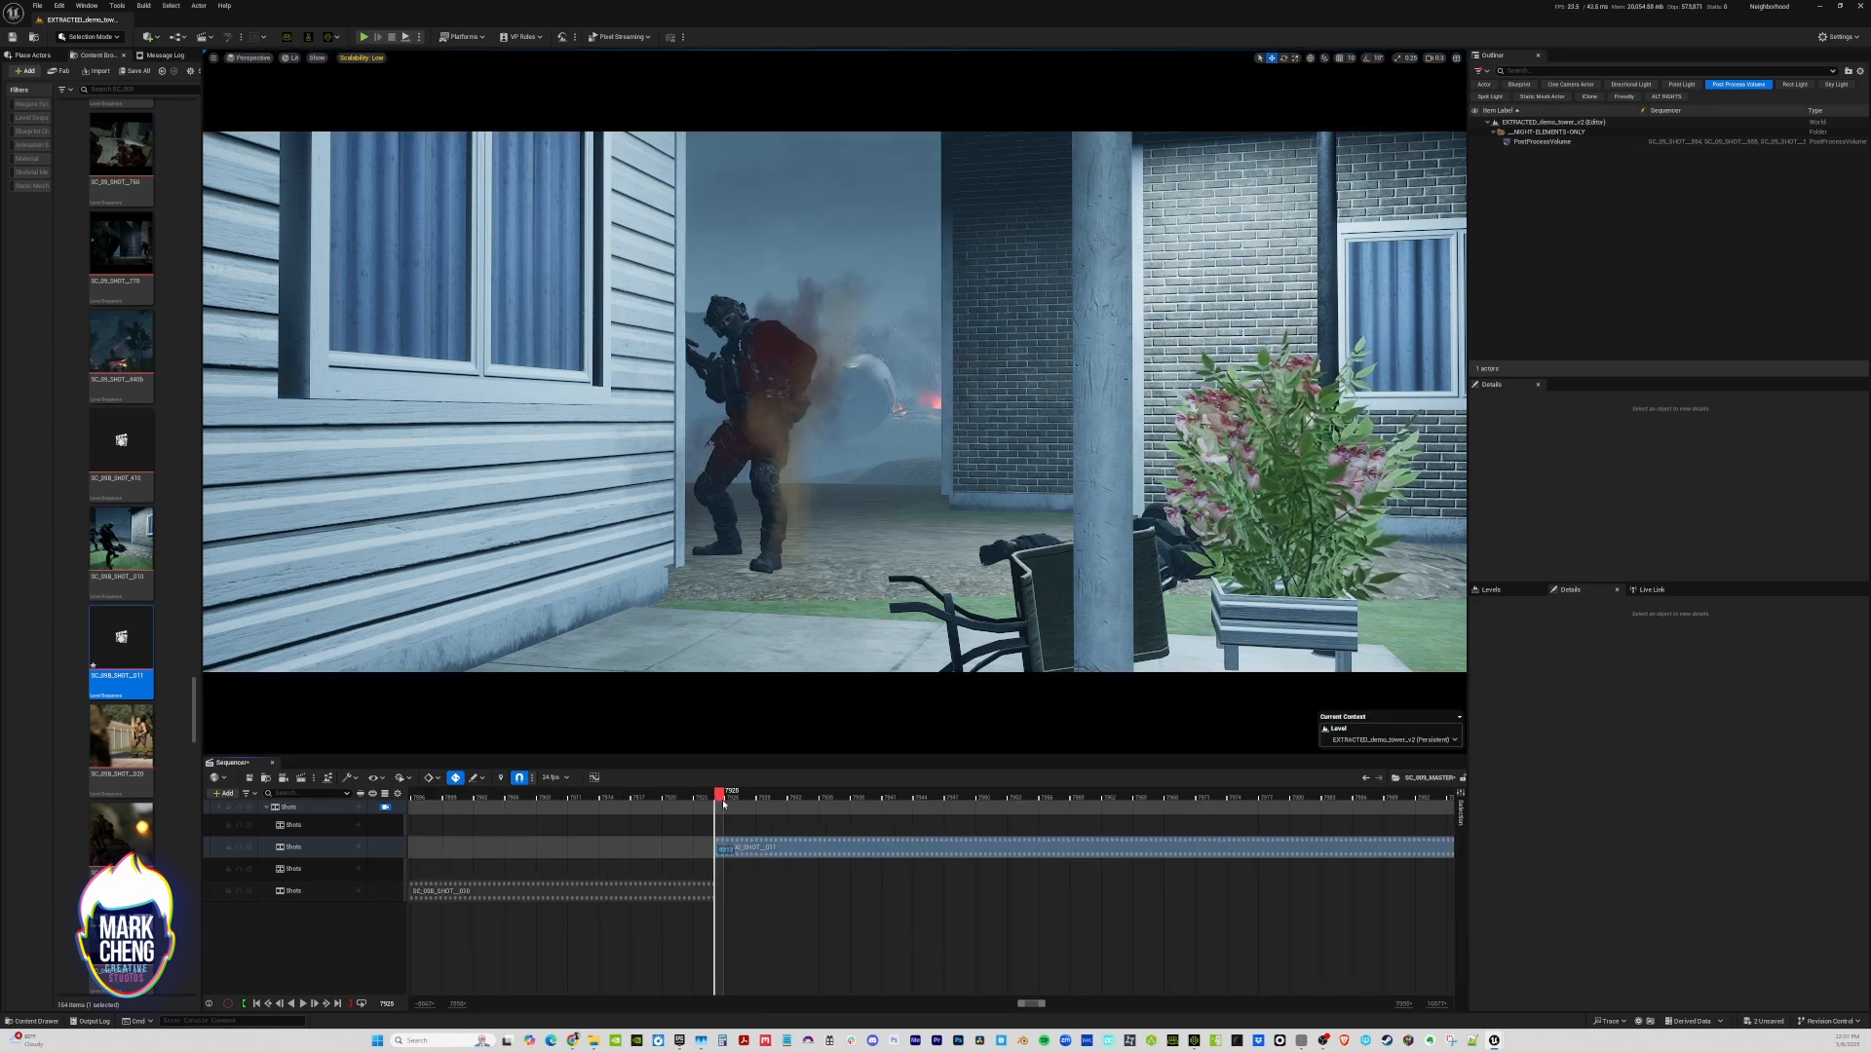
Open SC_09B_SHOT__011, look through its Cine Camera Actor and return to the start of the shot
{"action": "double_click", "coordinate": [723, 846]}
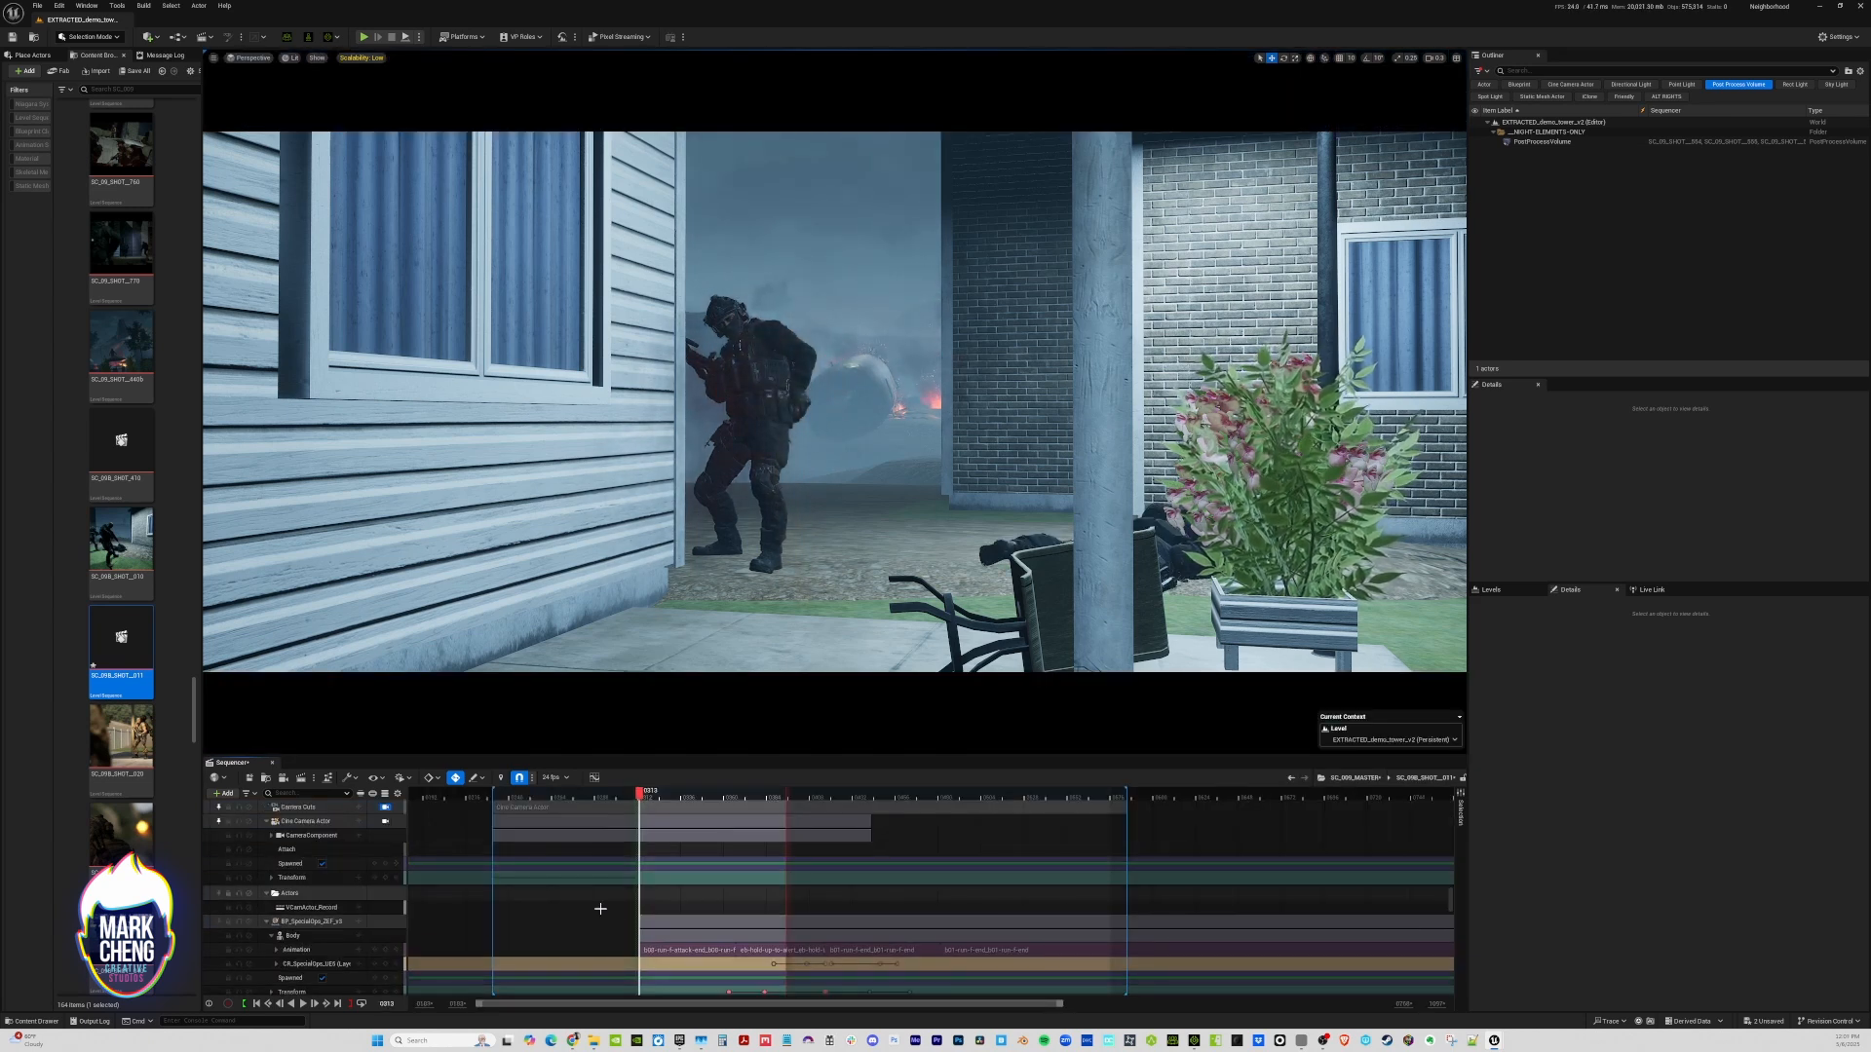
{"action": "left_click", "coordinate": [386, 822]}
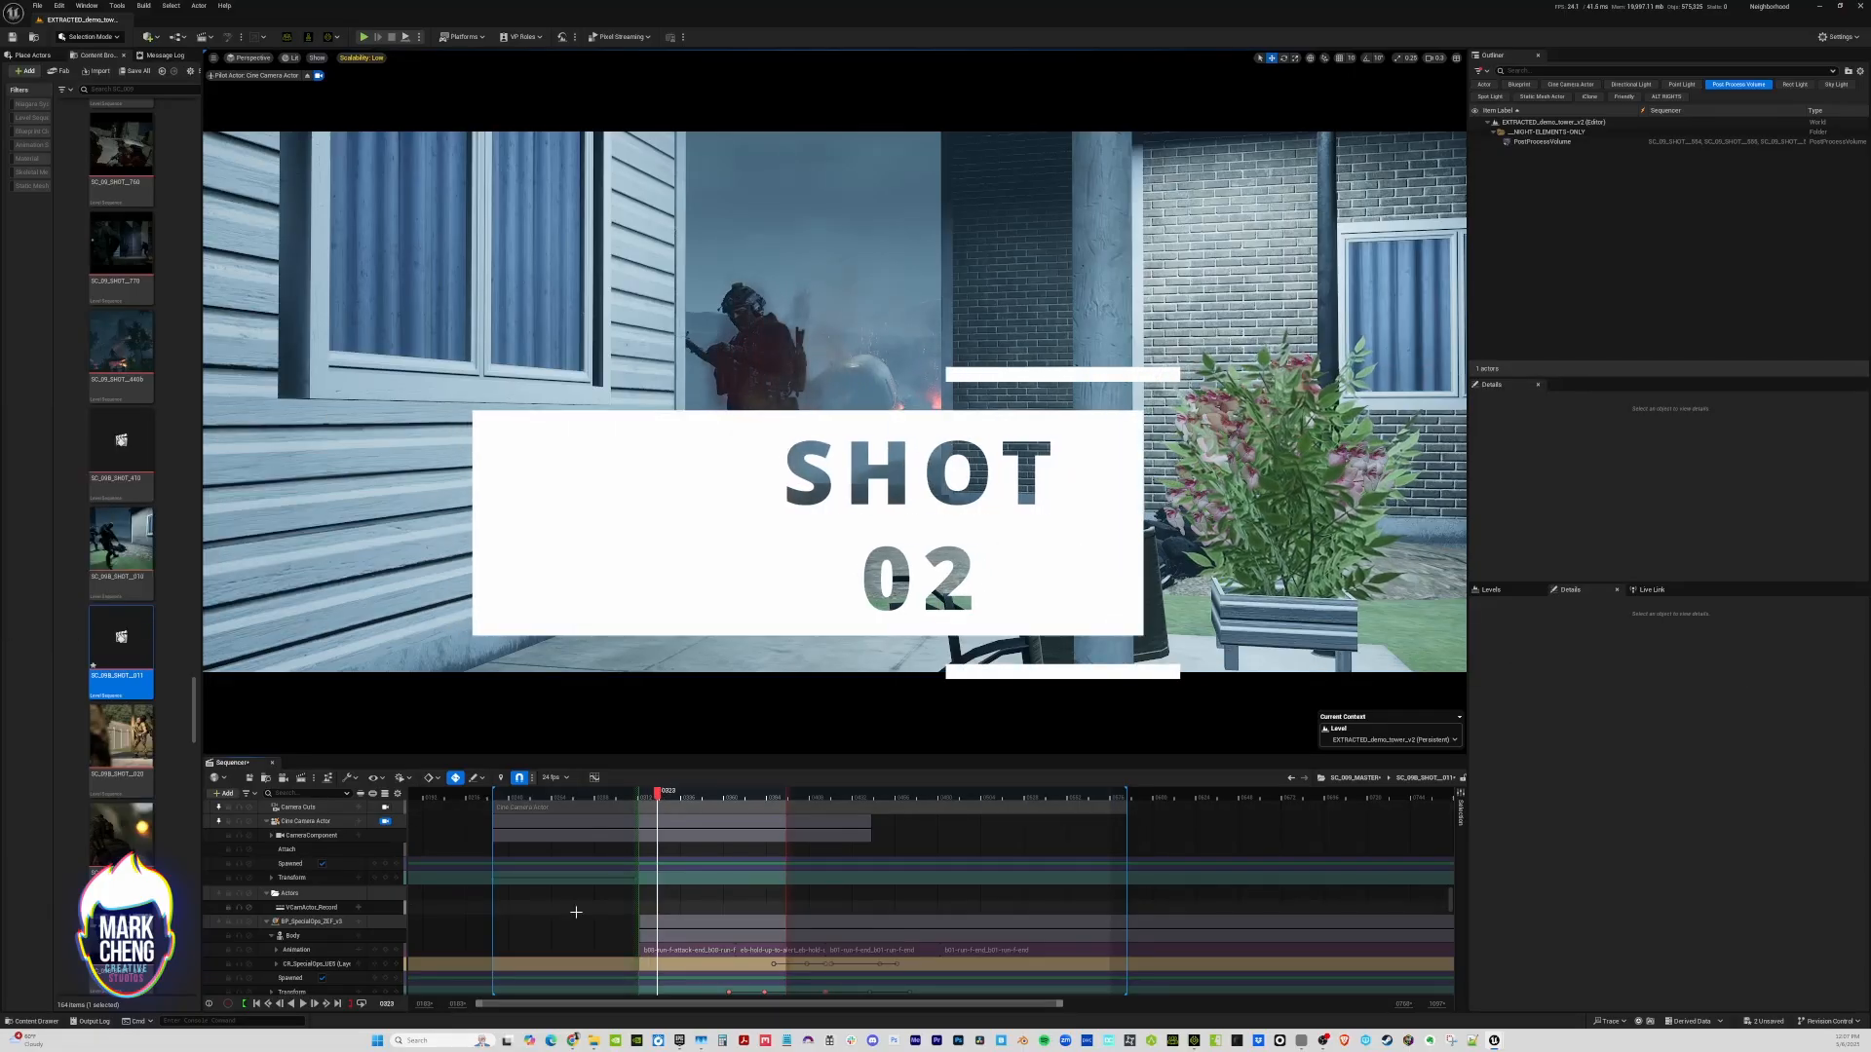
{"action": "left_click", "coordinate": [256, 1004]}
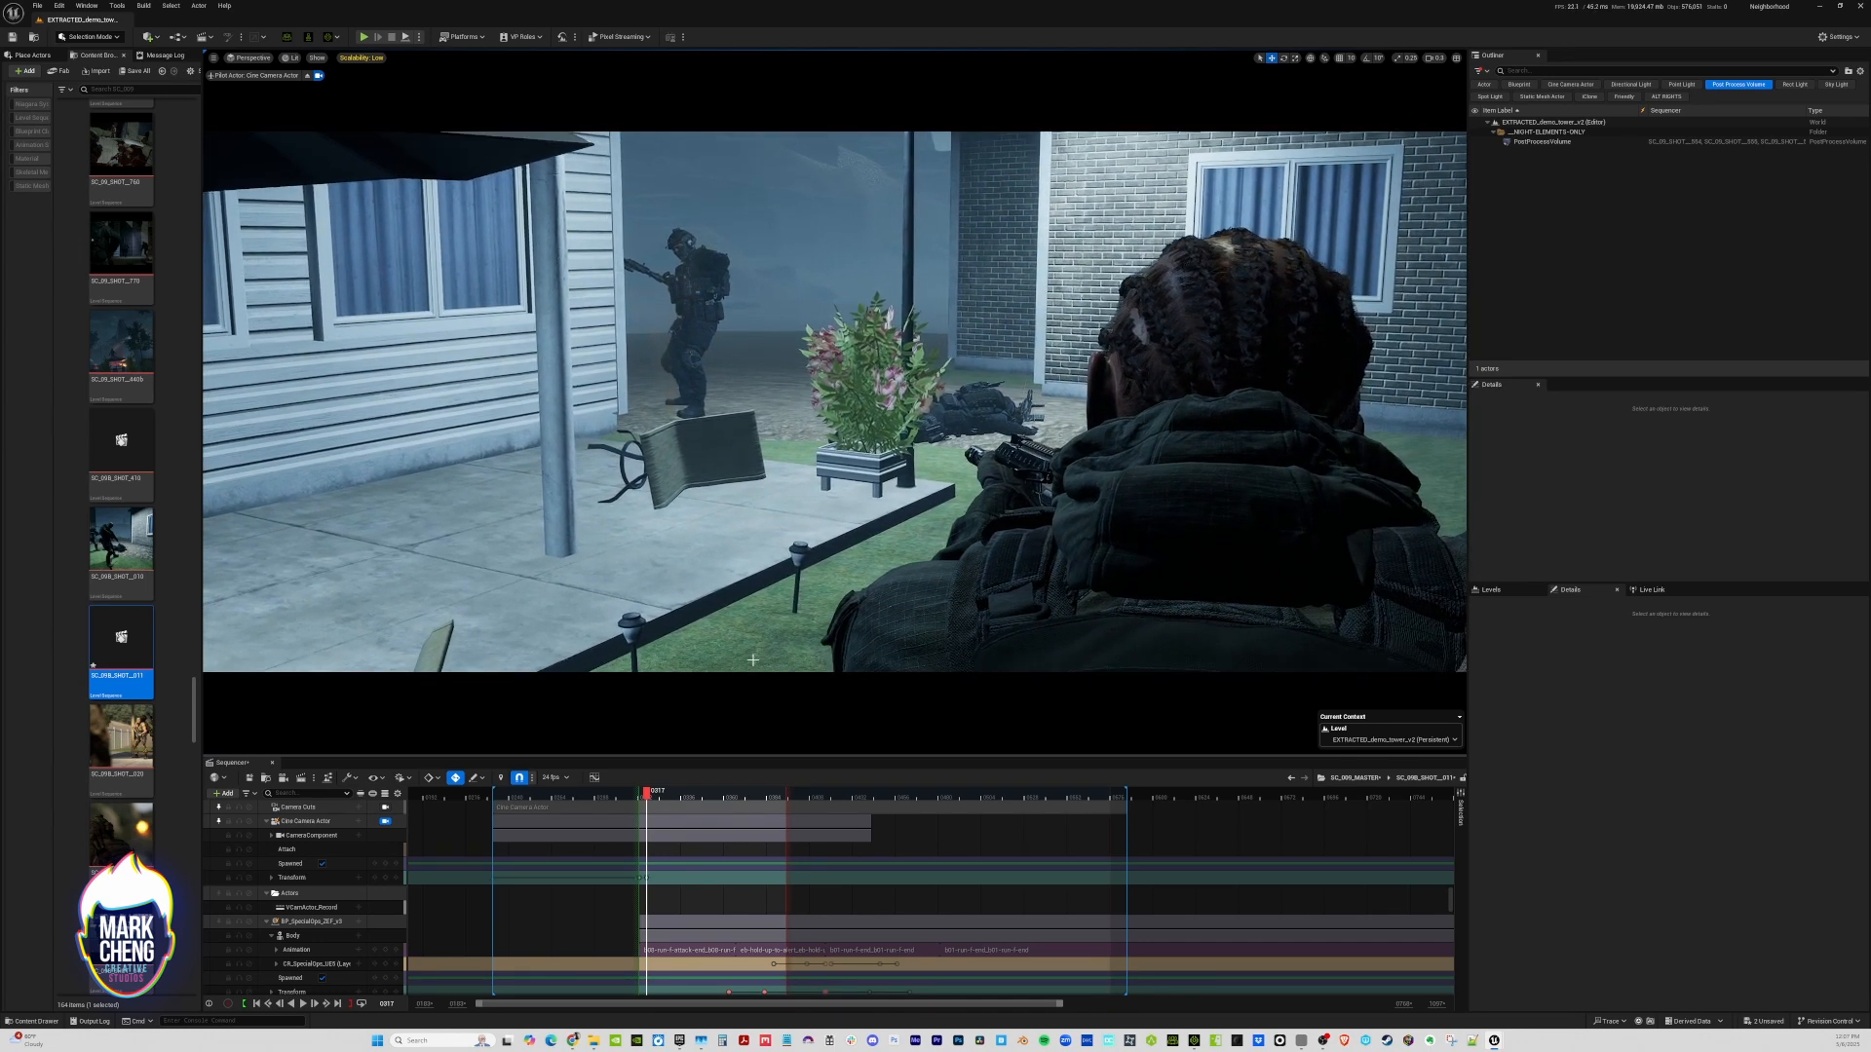
Delete the transform keyframe inherited from the first shot on the Cine Camera Actor near the start of SC_09B_SHOT__011
{"action": "scroll", "coordinate": [629, 907], "scroll_direction": "up", "scroll_amount": 3, "text": "ctrl"}
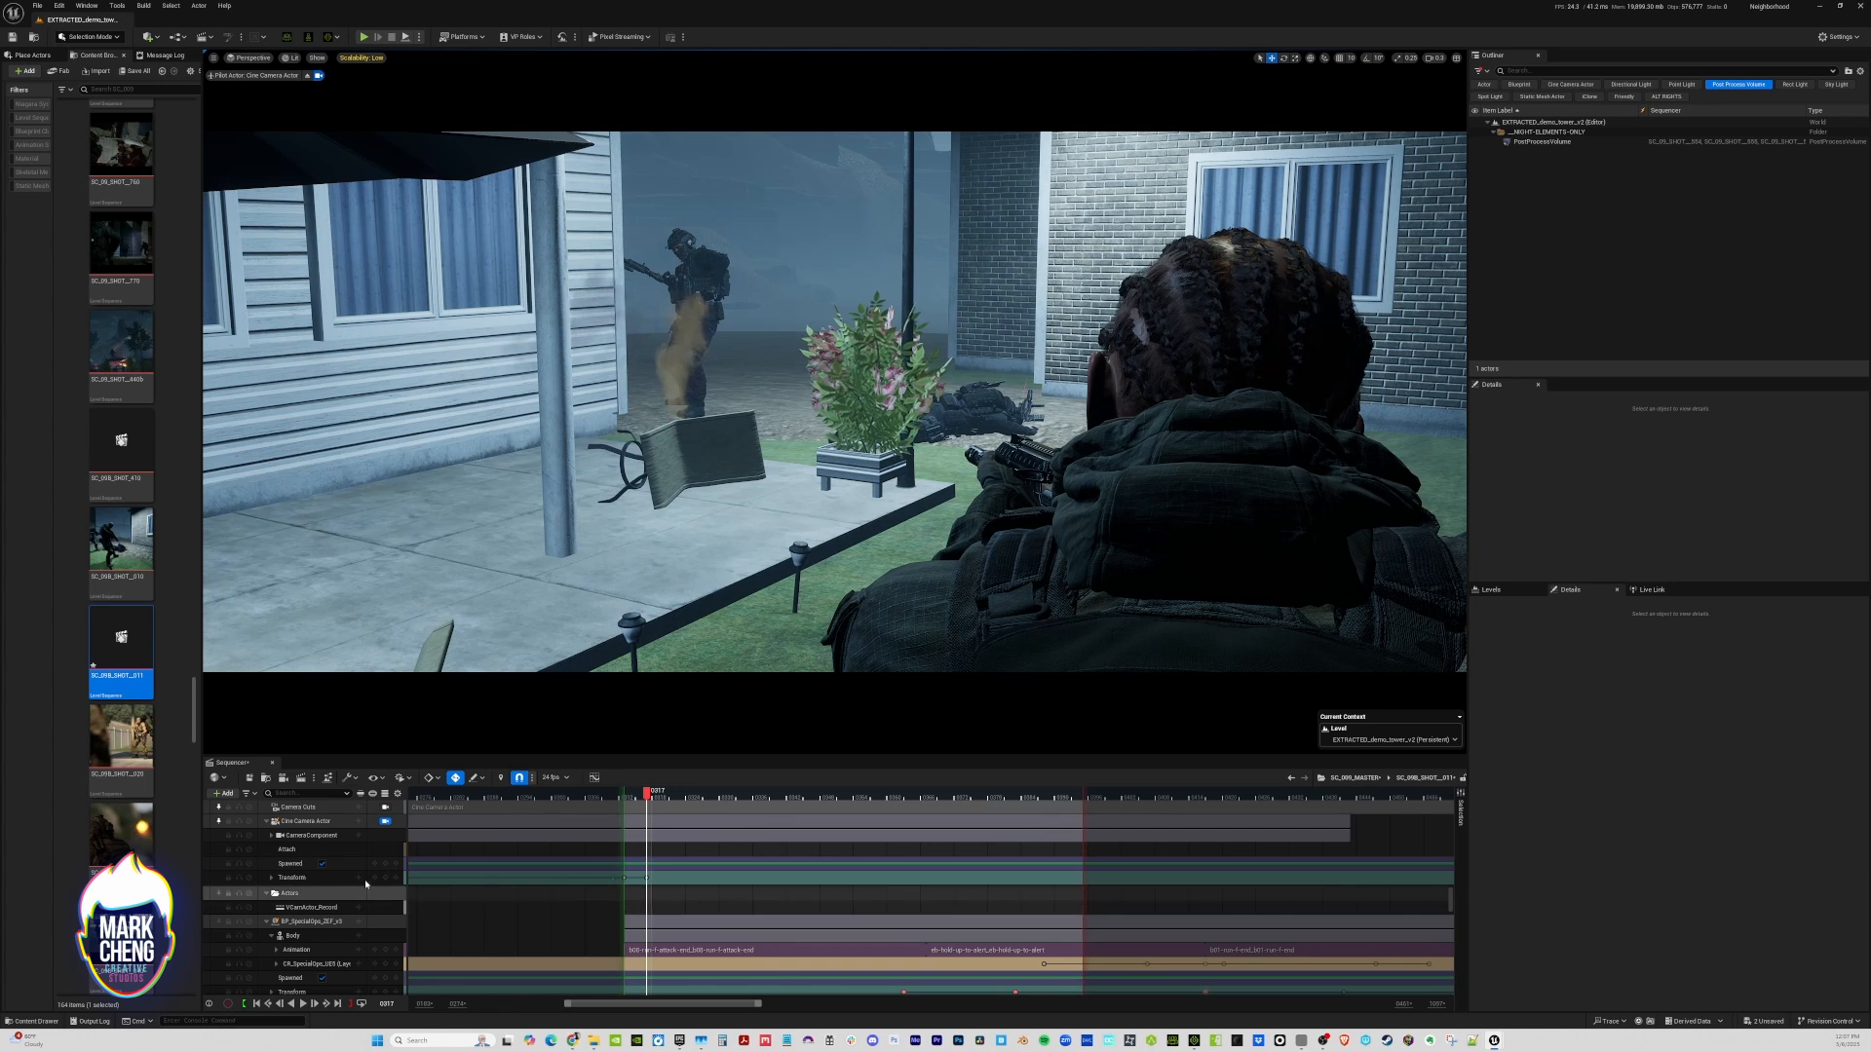
{"action": "scroll", "coordinate": [499, 904], "scroll_direction": "down", "scroll_amount": 3, "text": "ctrl"}
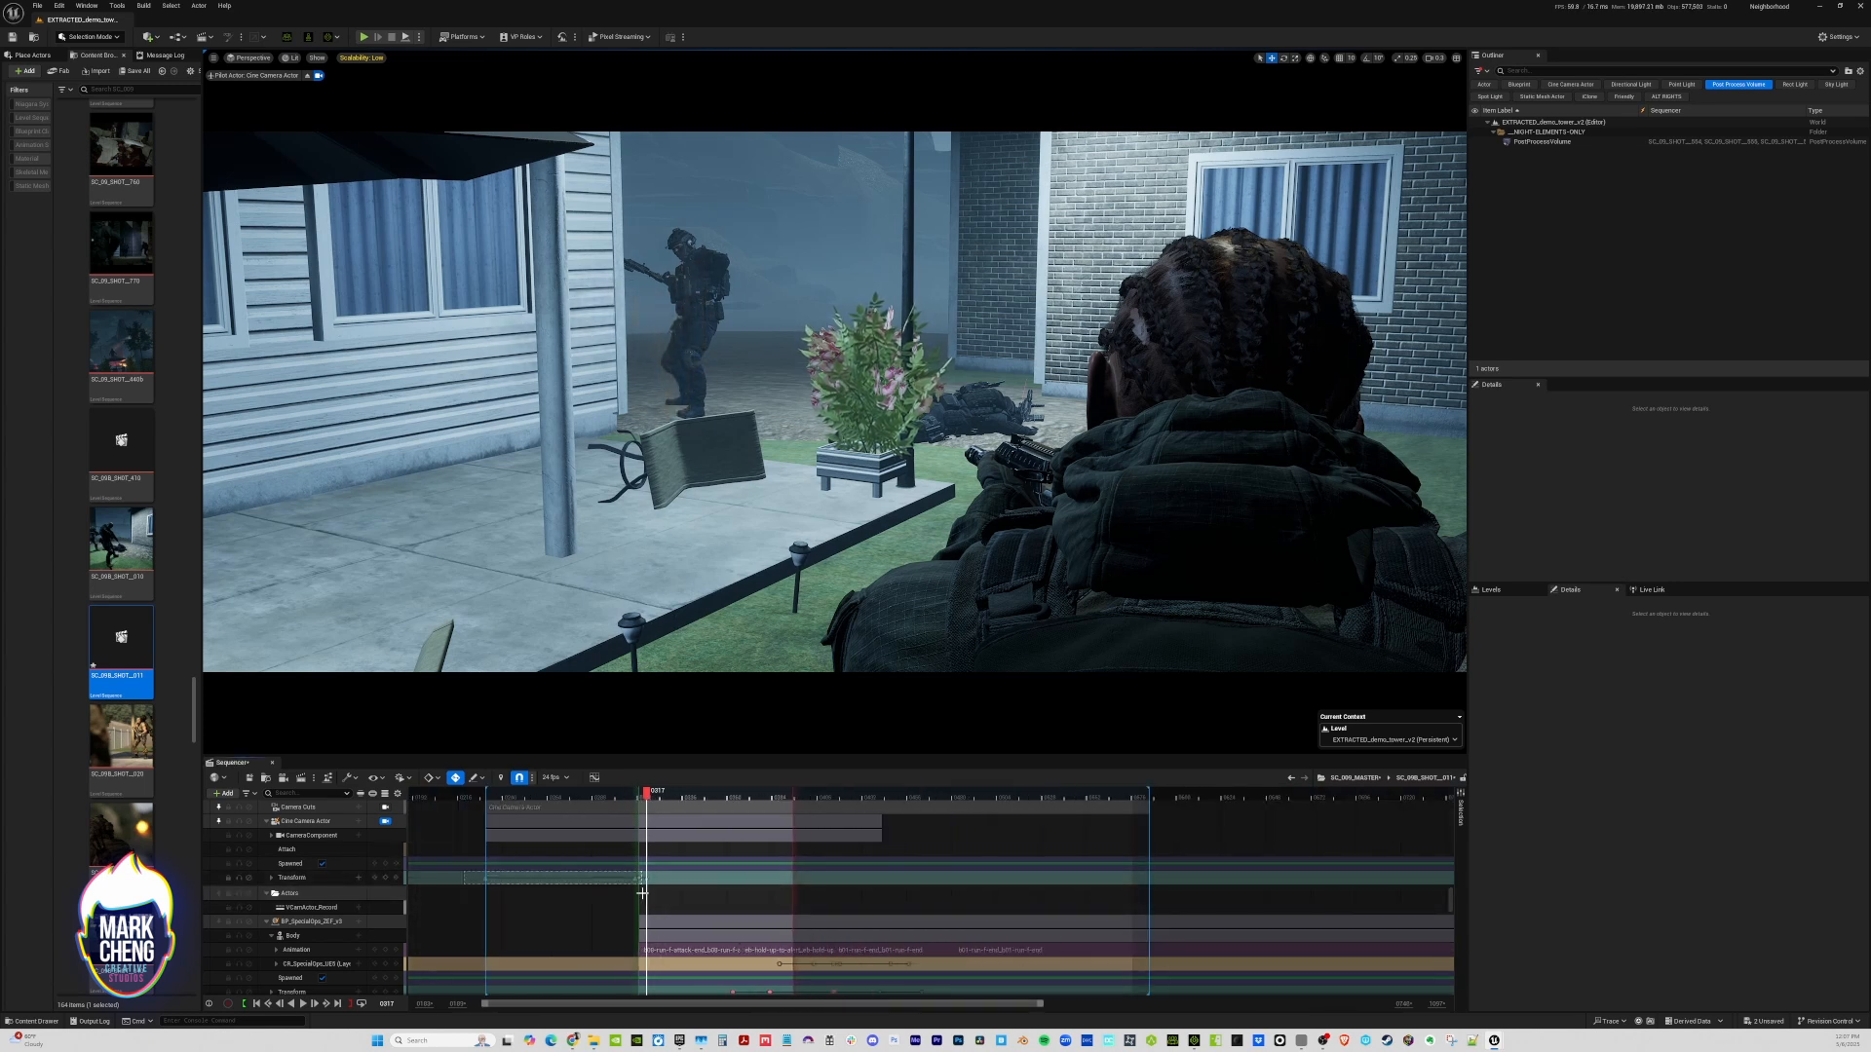
{"action": "left_click_drag", "start_coordinate": [642, 893], "coordinate": [672, 887]}
{"action": "key", "text": "Delete"}
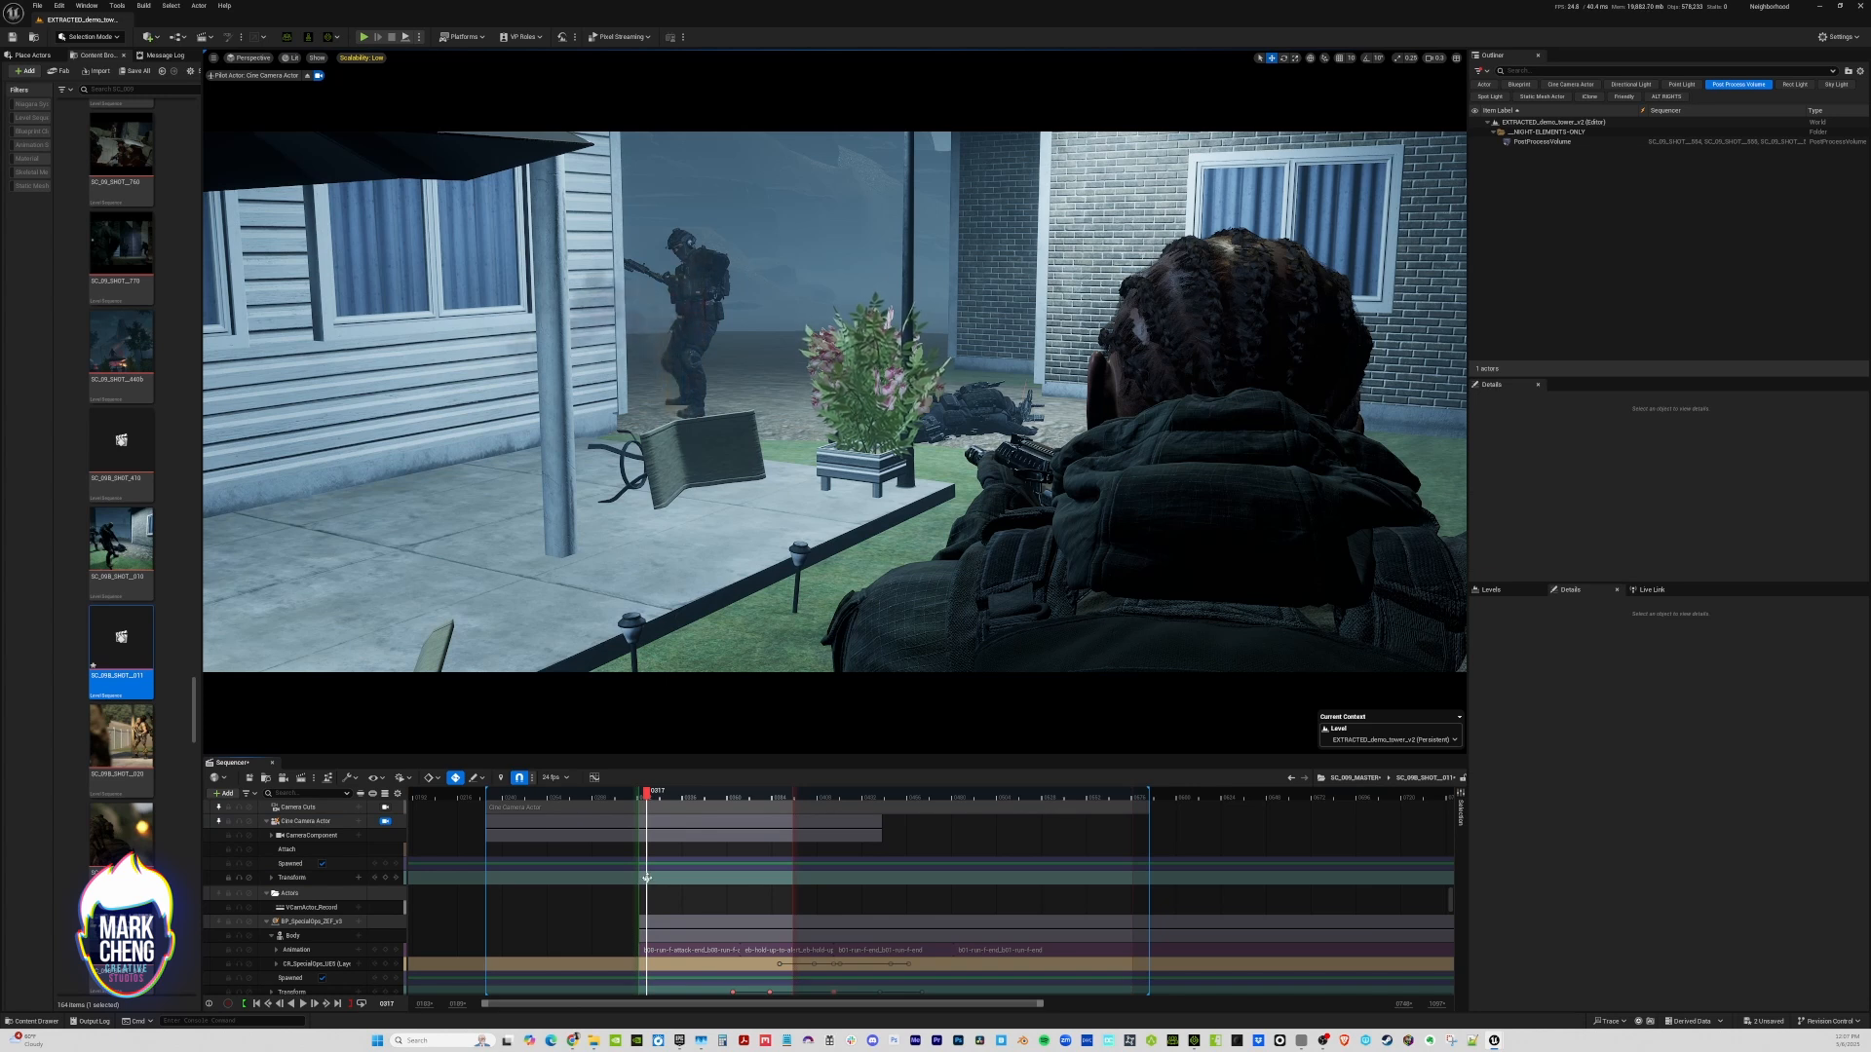
At the start of the new shot, reposition the camera low behind the foreground soldier's backpack
{"action": "left_click", "coordinate": [638, 878]}
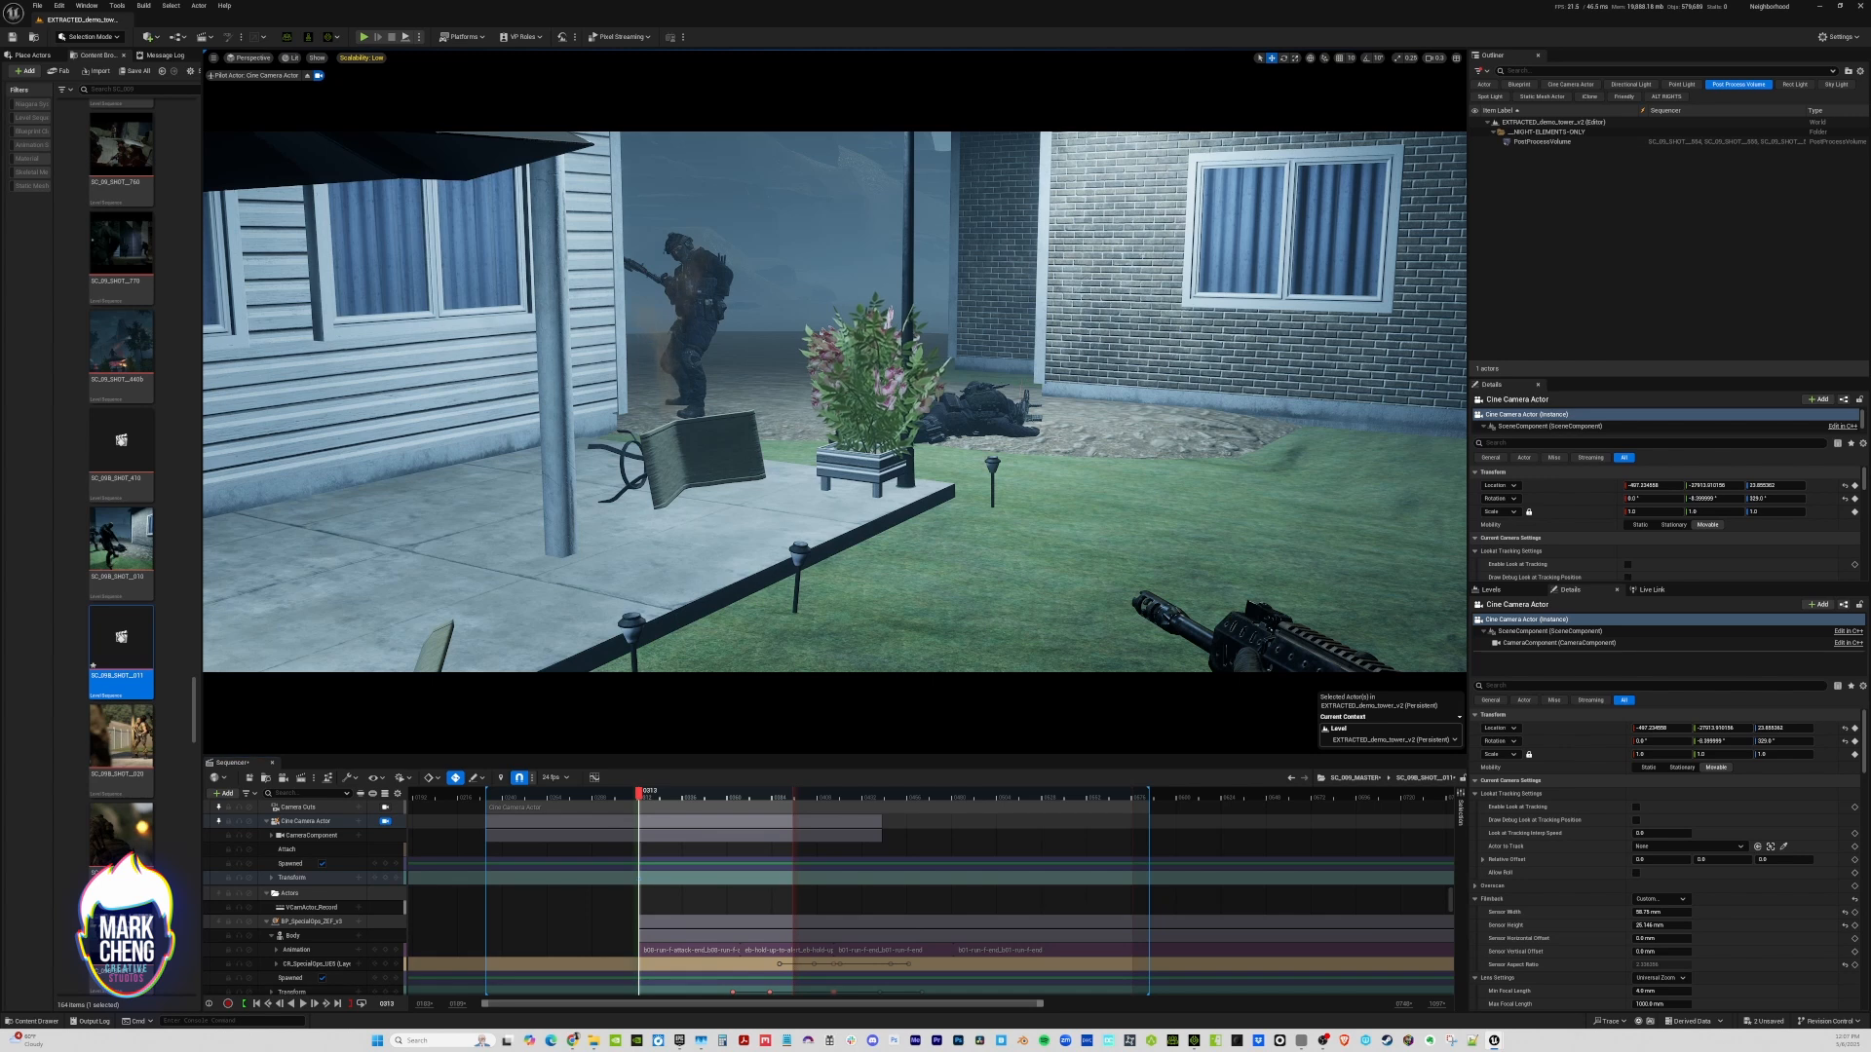
{"action": "scroll", "coordinate": [834, 402], "scroll_direction": "down", "scroll_amount": 1}
{"action": "key", "text": "s"}
{"action": "right_click_drag", "start_coordinate": [834, 401], "coordinate": [832, 398]}
{"action": "key", "text": "q"}
{"action": "key", "text": "s"}
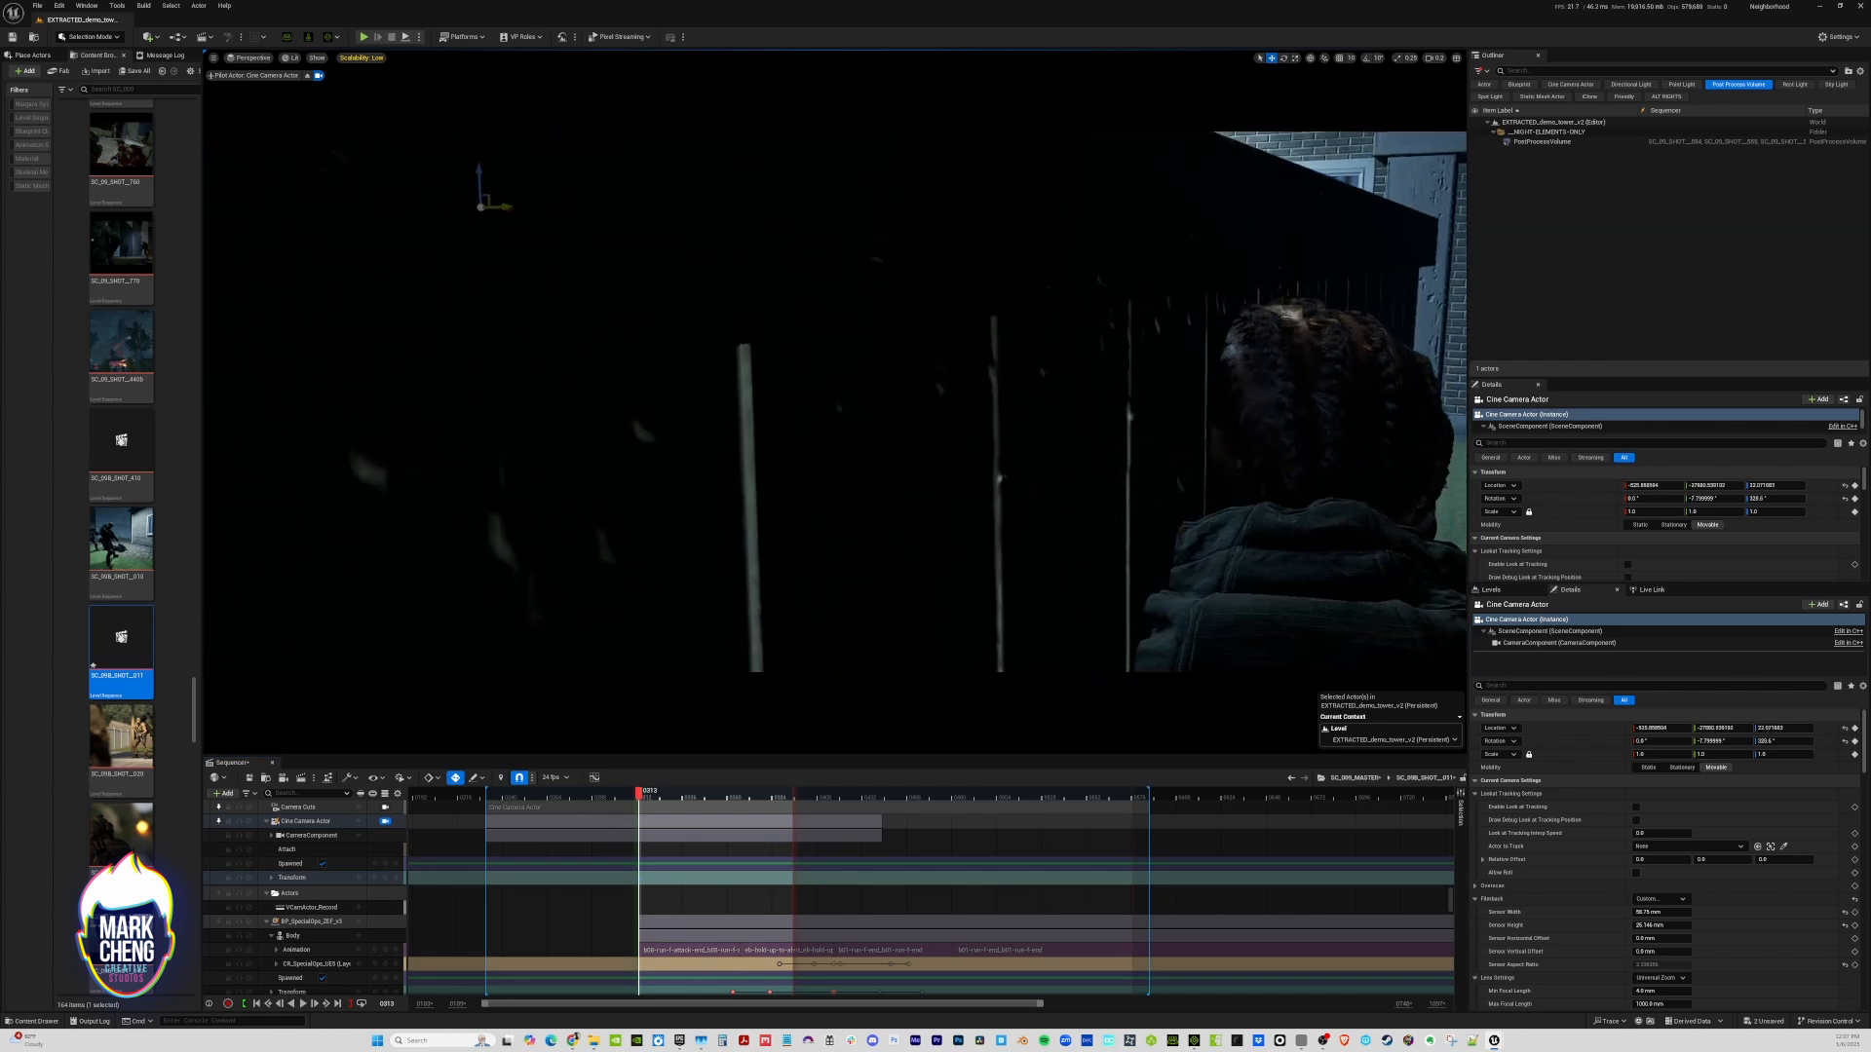
{"action": "key", "text": "w"}
{"action": "key", "text": "a"}
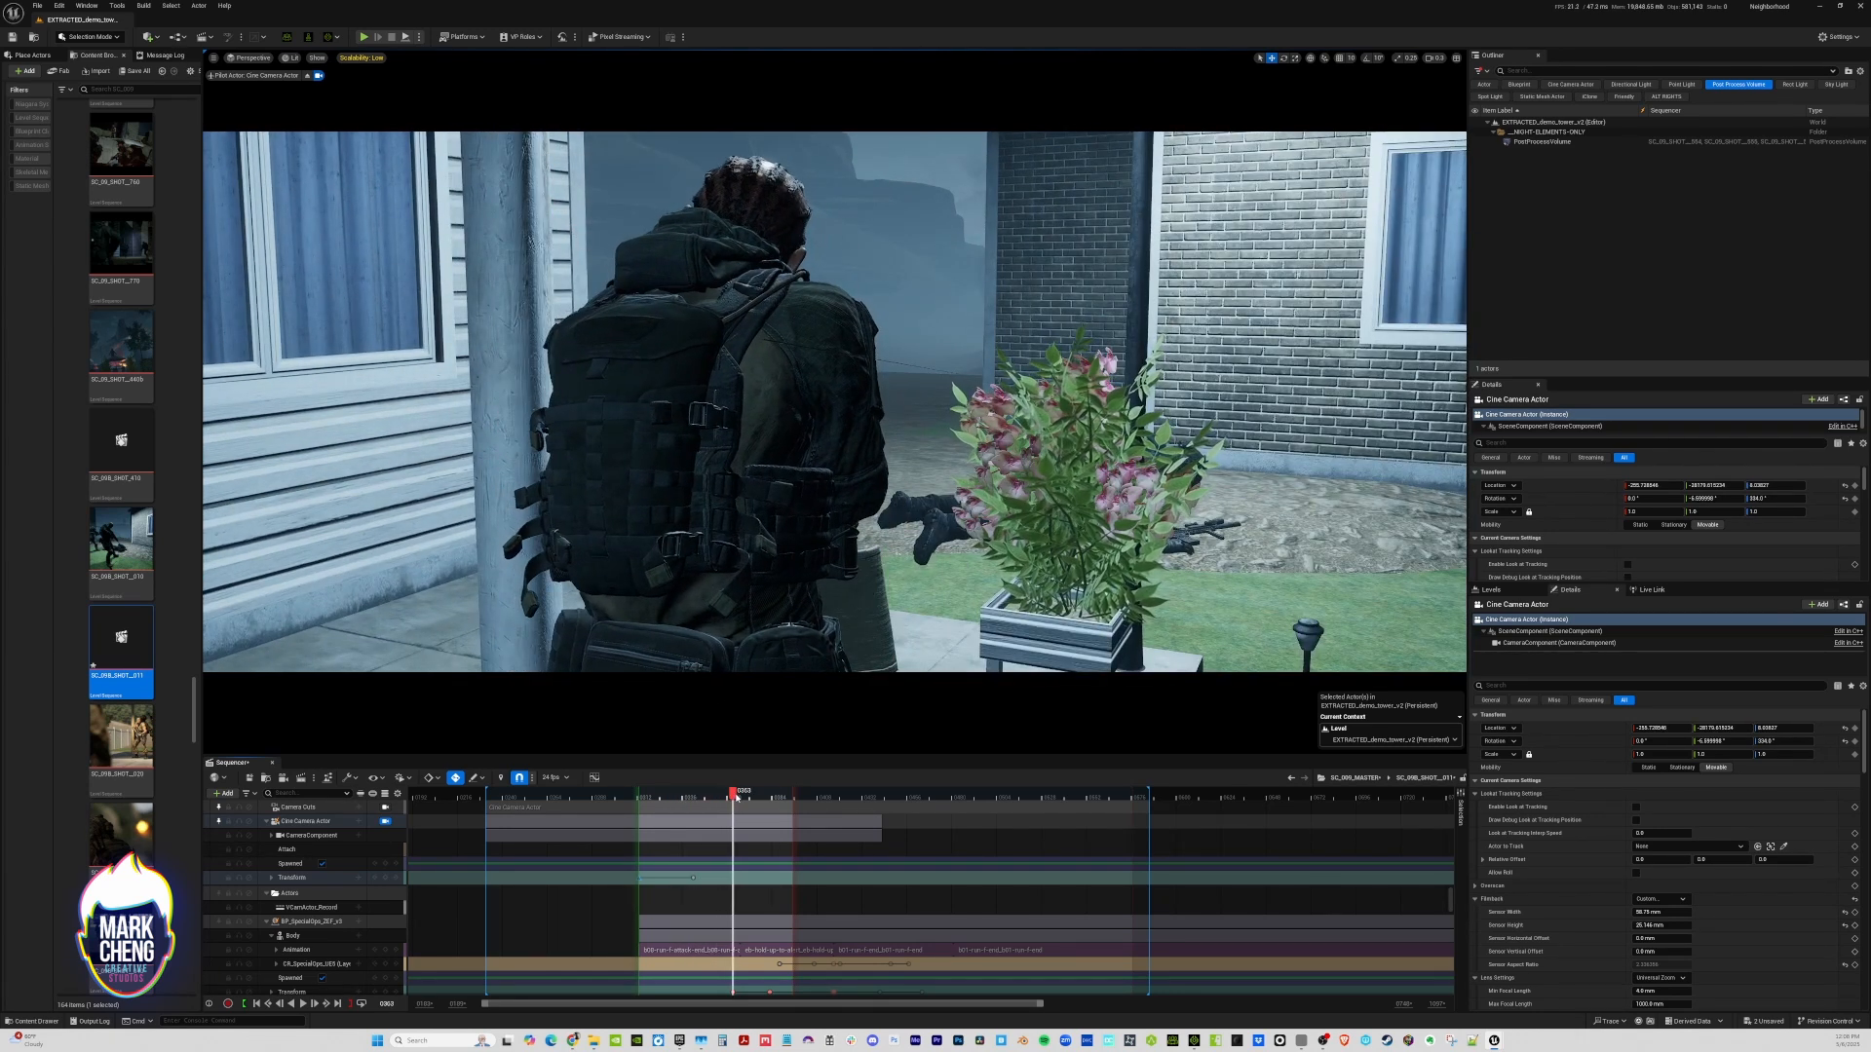
At a slightly earlier frame of SC_09B_SHOT__011, reframe the camera over the foreground soldier's shoulder toward the distant soldier
{"action": "left_click_drag", "start_coordinate": [714, 797], "coordinate": [708, 801]}
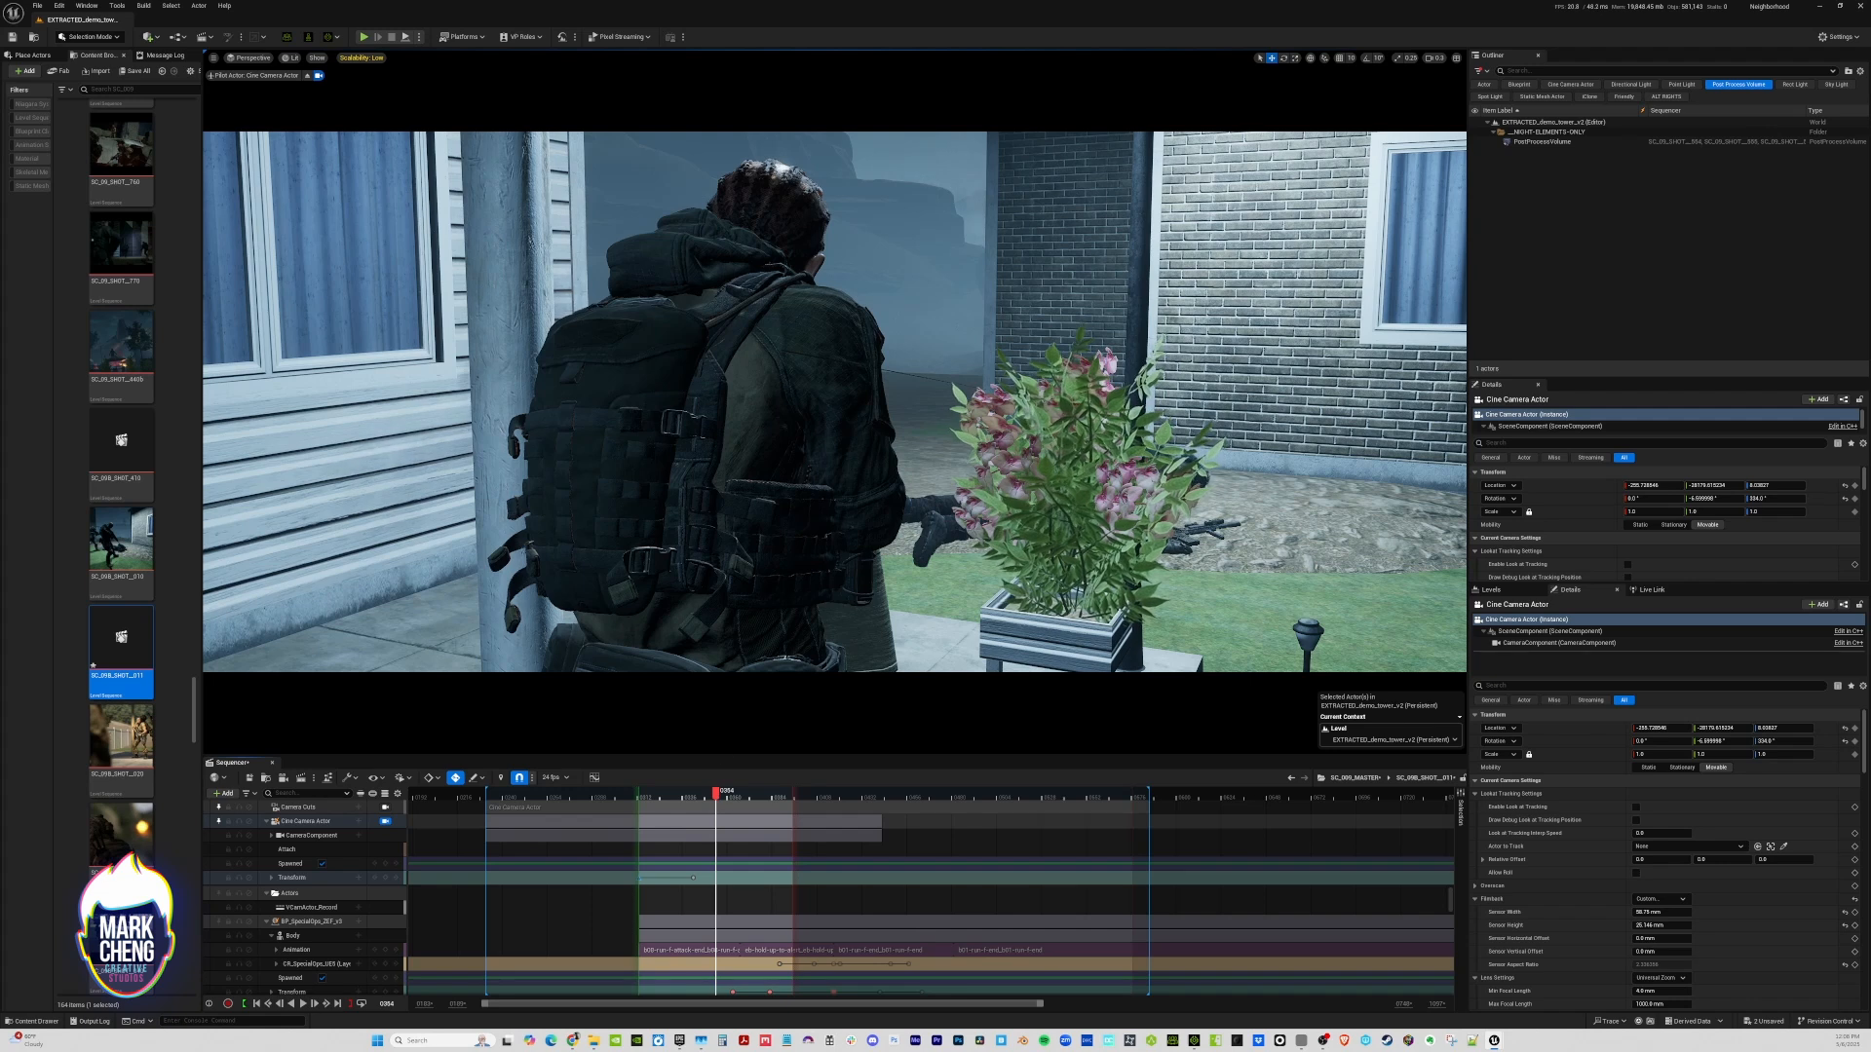
{"action": "key", "text": "w"}
{"action": "right_click_drag", "start_coordinate": [834, 401], "coordinate": [854, 398]}
{"action": "key", "text": "a"}
{"action": "key", "text": "d"}
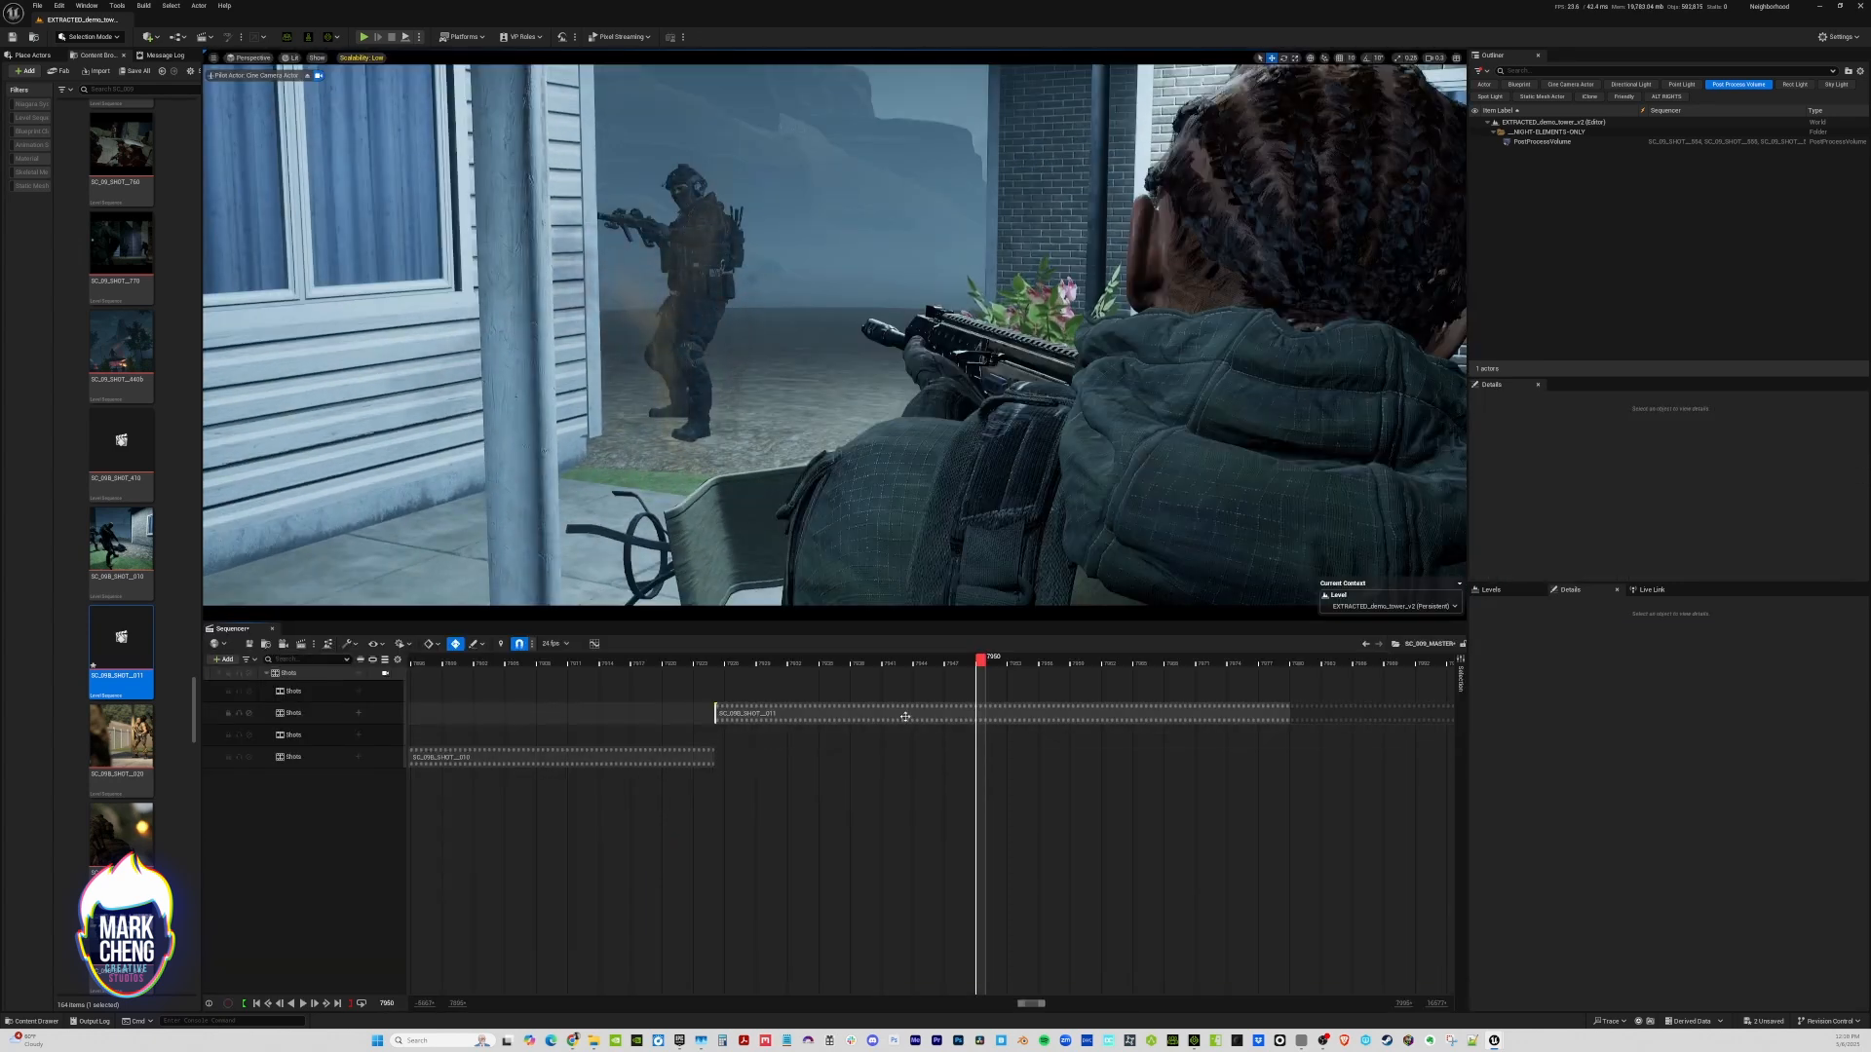
Preview through the shot camera, trim the start of SC_09B_SHOT__011 in the master timeline, and shift it back against the first shot
{"action": "left_click_drag", "start_coordinate": [717, 658], "coordinate": [886, 709]}
{"action": "left_click", "coordinate": [386, 673]}
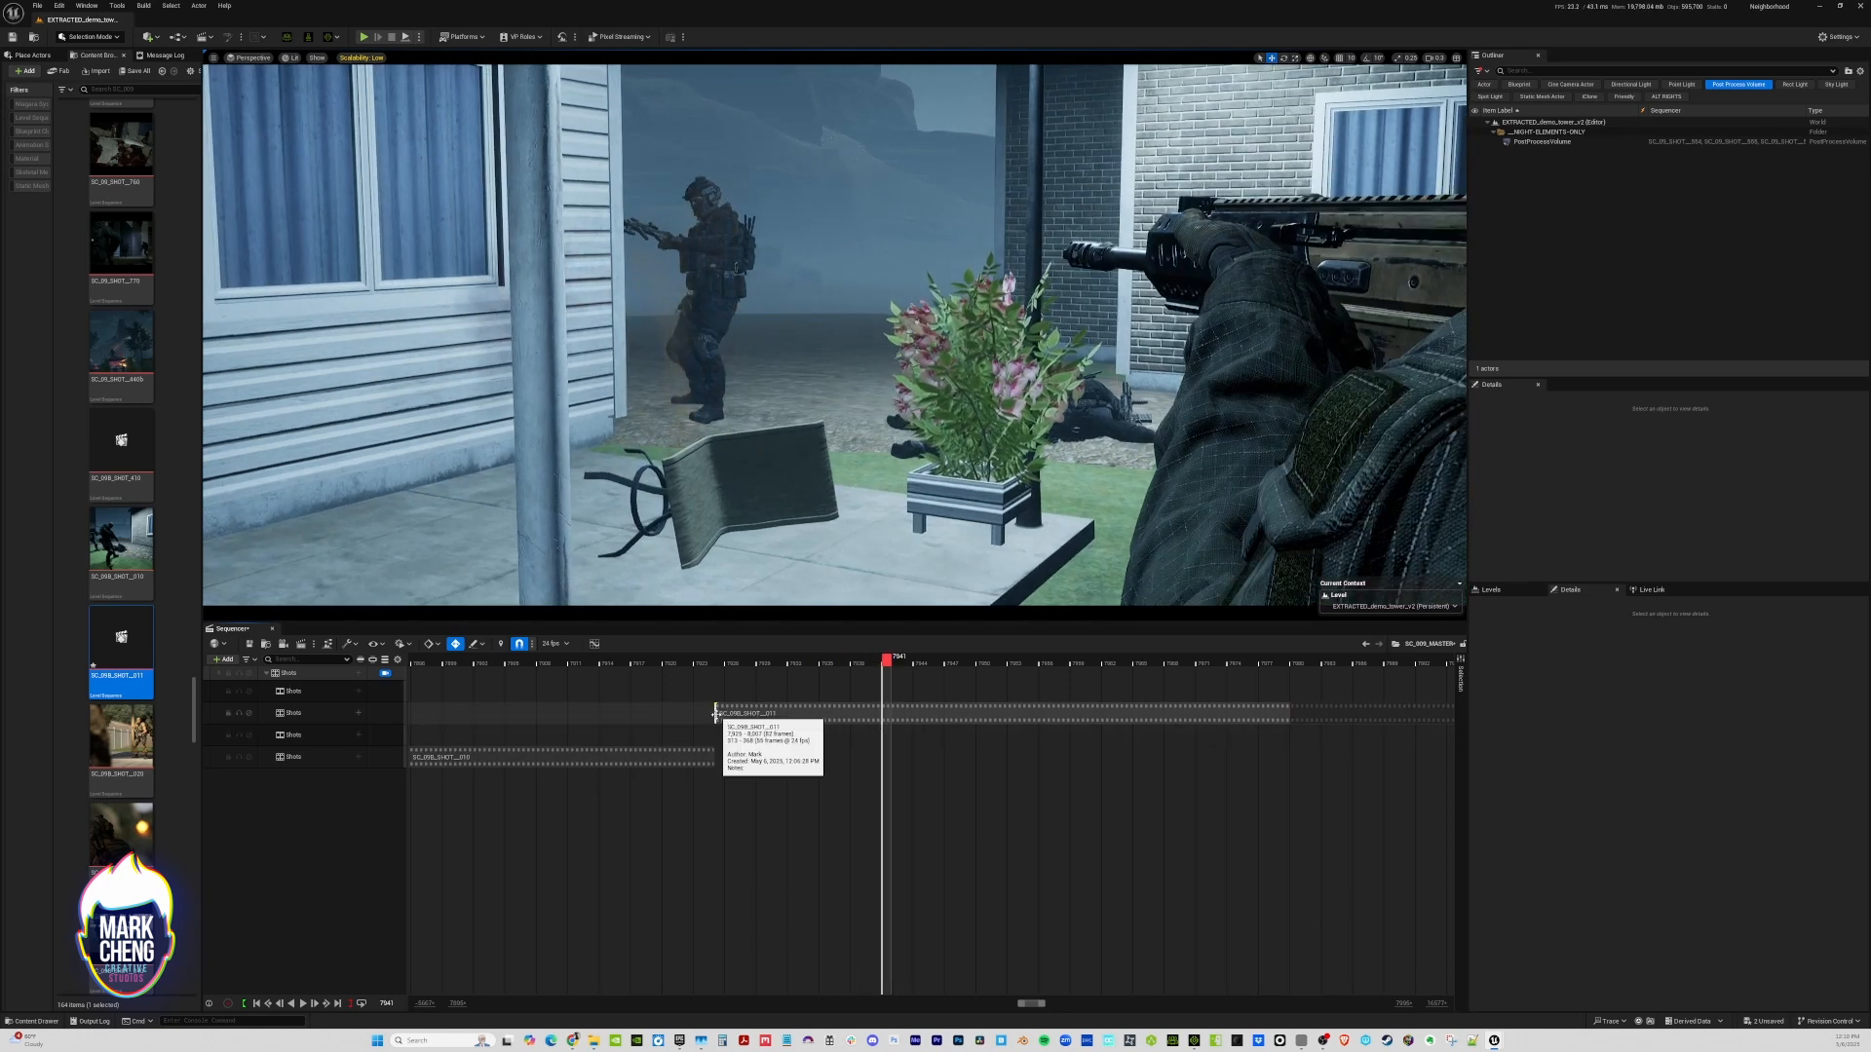
{"action": "left_click_drag", "start_coordinate": [714, 718], "coordinate": [883, 718]}
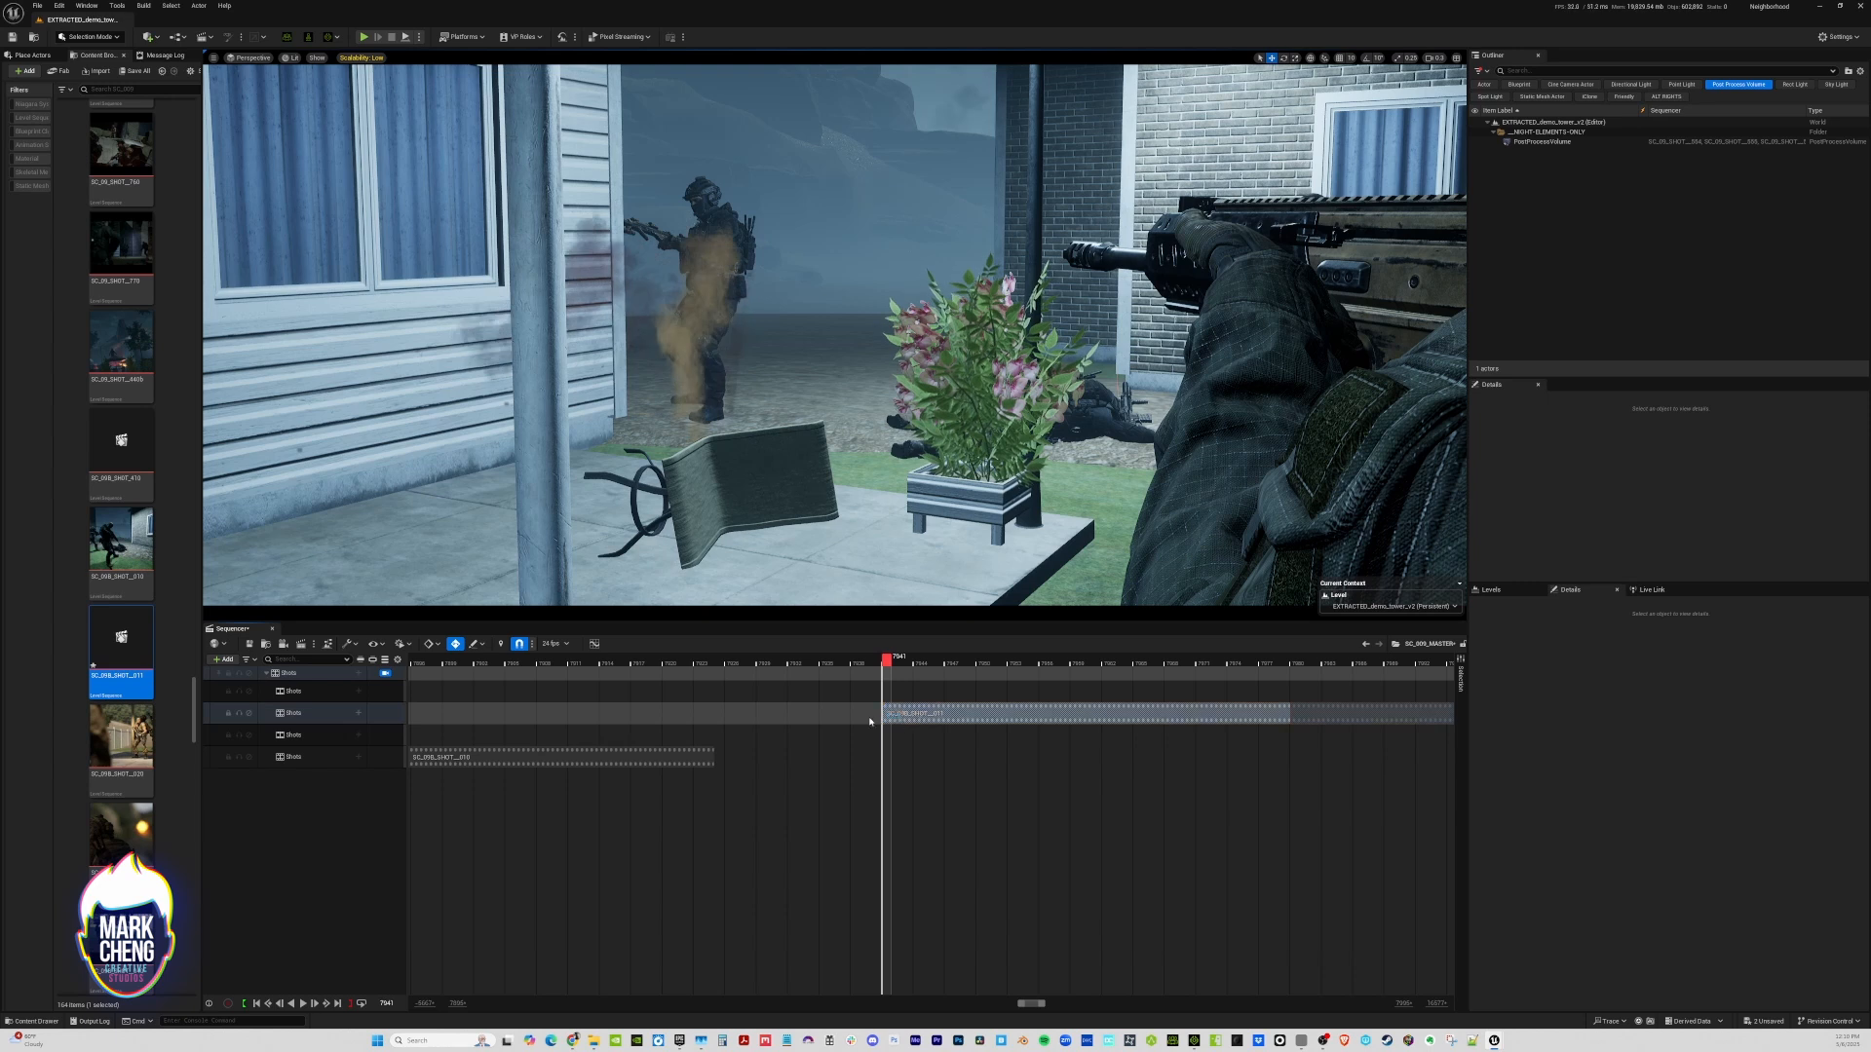
{"action": "left_click_drag", "start_coordinate": [792, 715], "coordinate": [743, 715]}
Scrub across the cut and through SC_09B_SHOT__011, and save it together with the master sequence
{"action": "left_click_drag", "start_coordinate": [643, 664], "coordinate": [667, 698]}
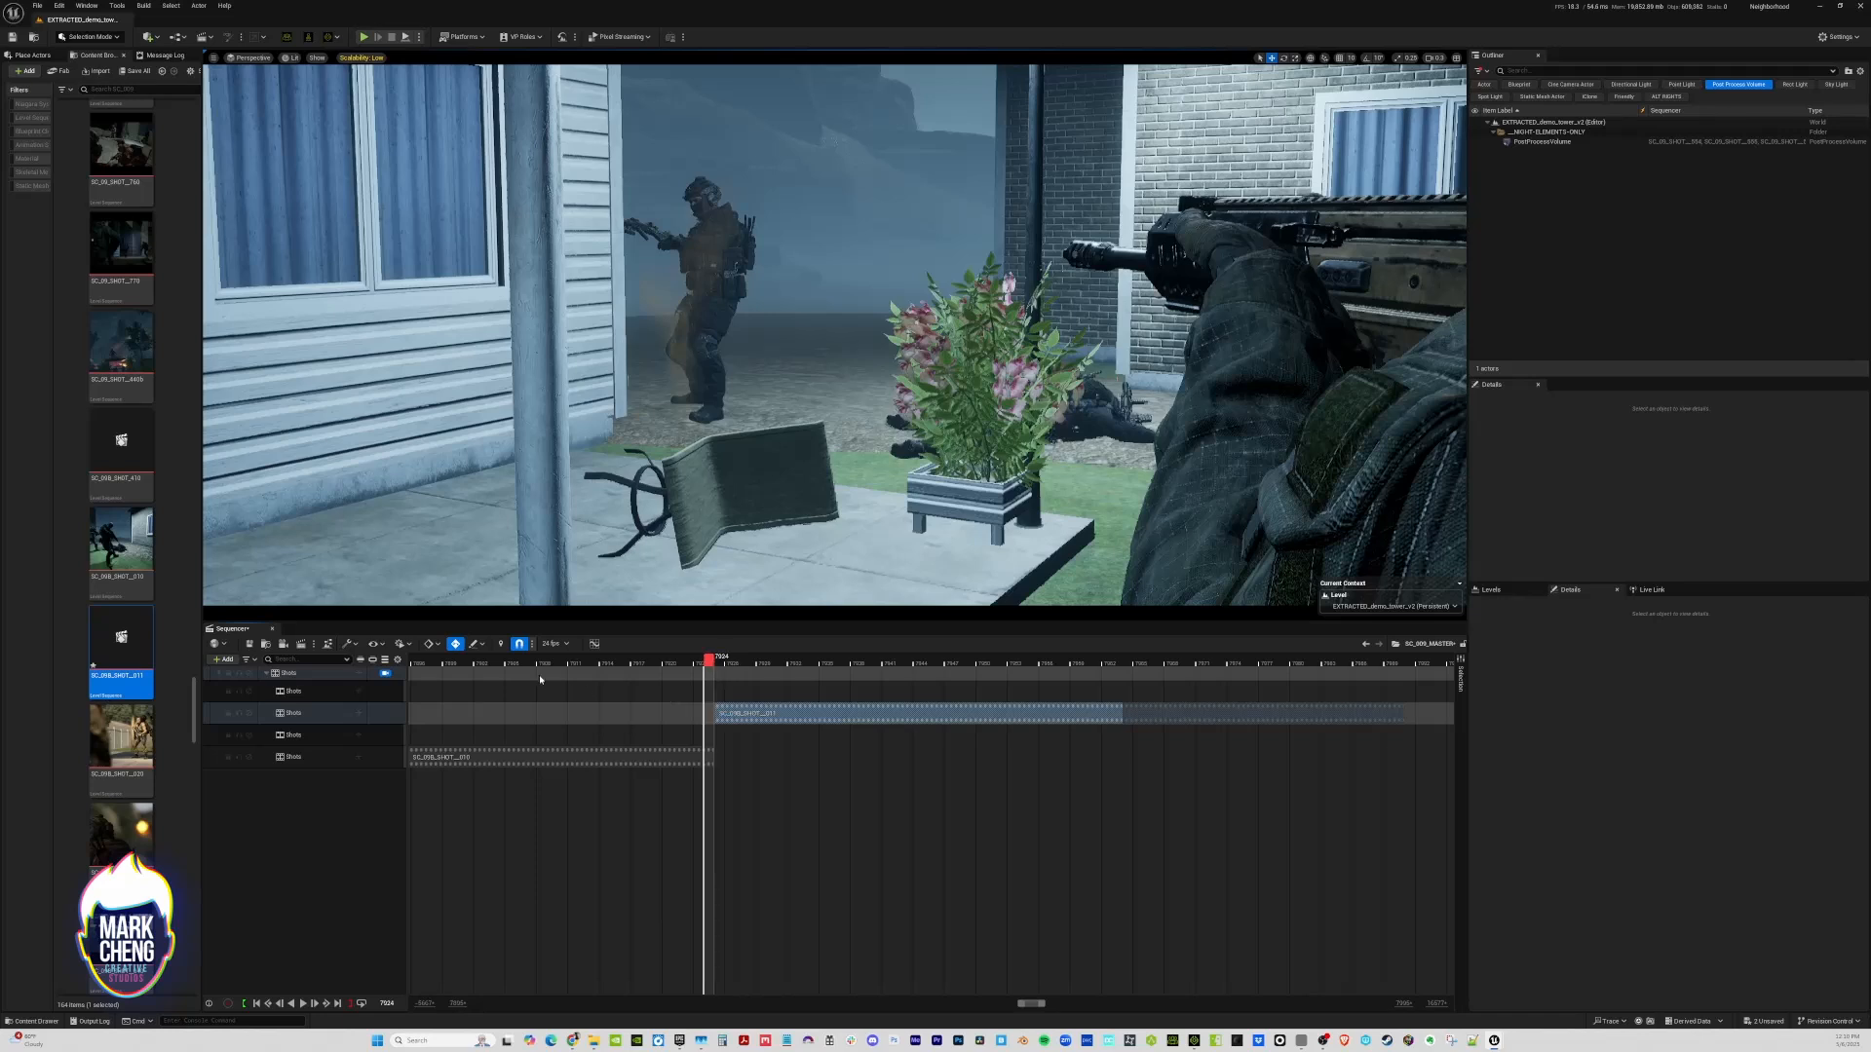
{"action": "left_click_drag", "start_coordinate": [540, 680], "coordinate": [1117, 678]}
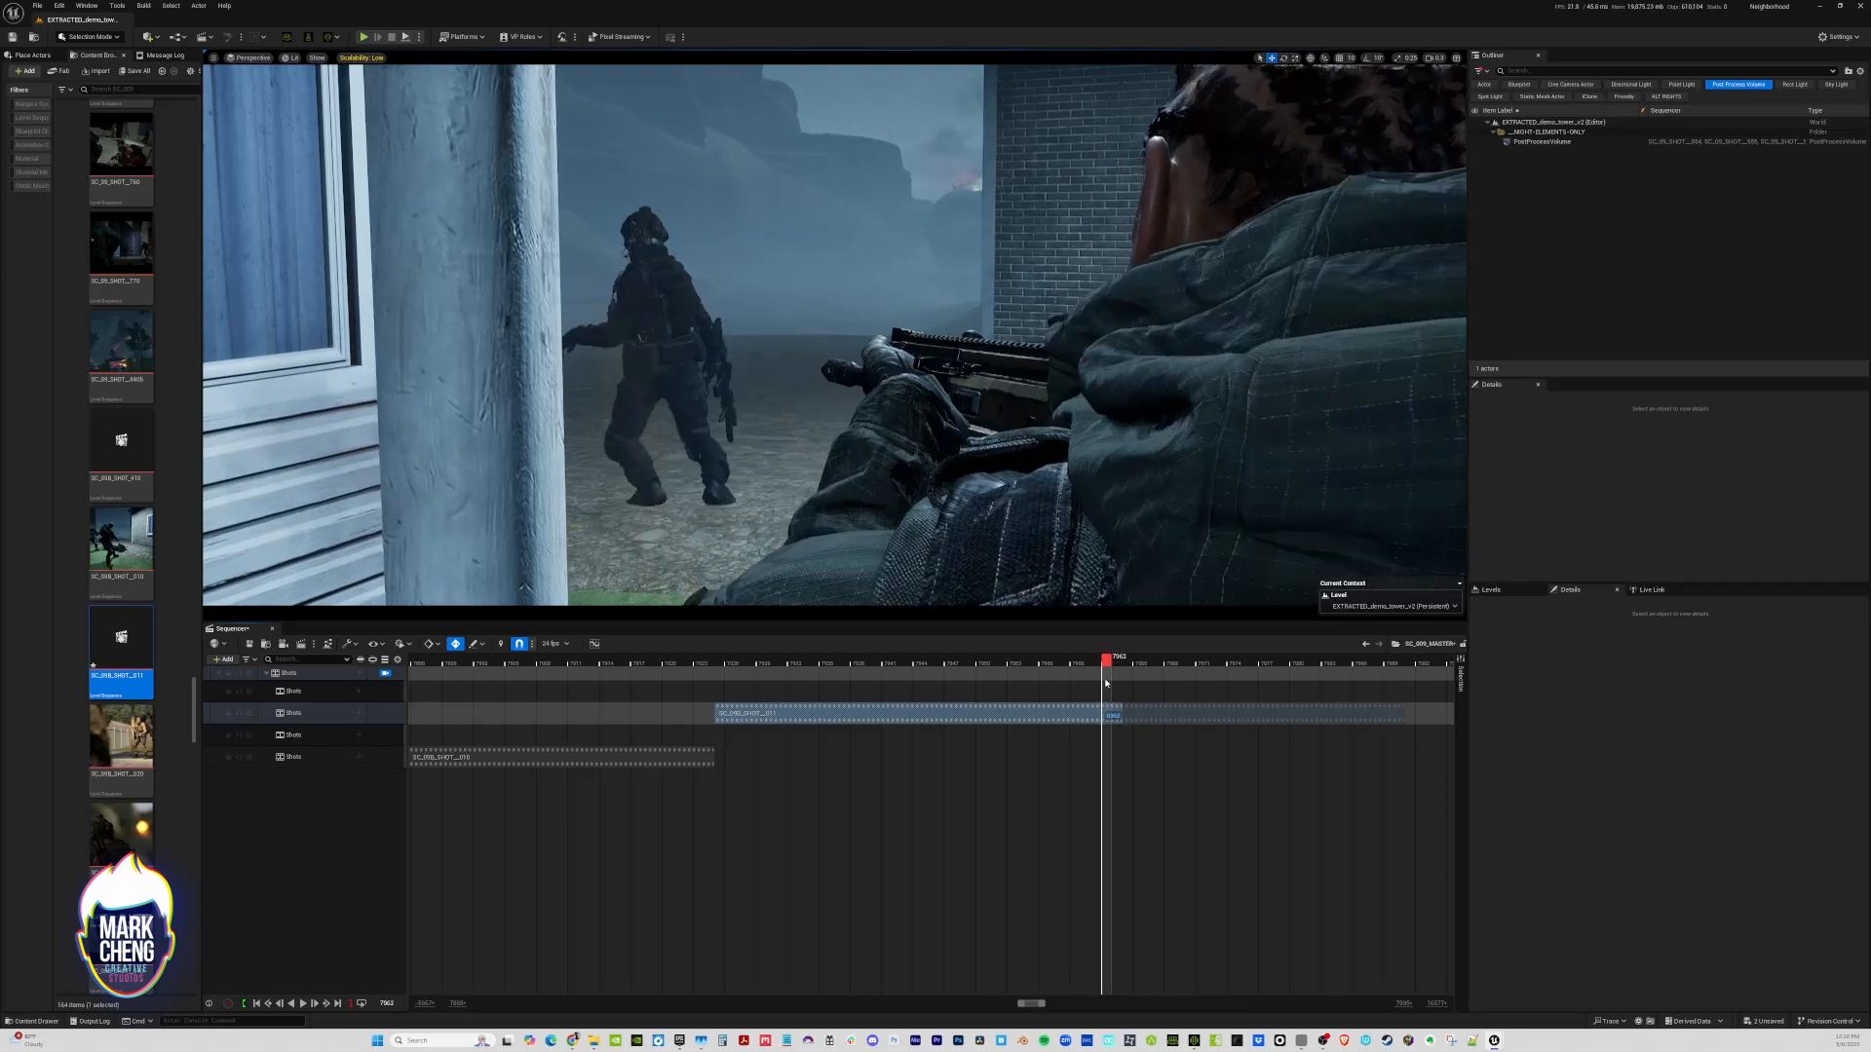
{"action": "left_click", "coordinate": [252, 645]}
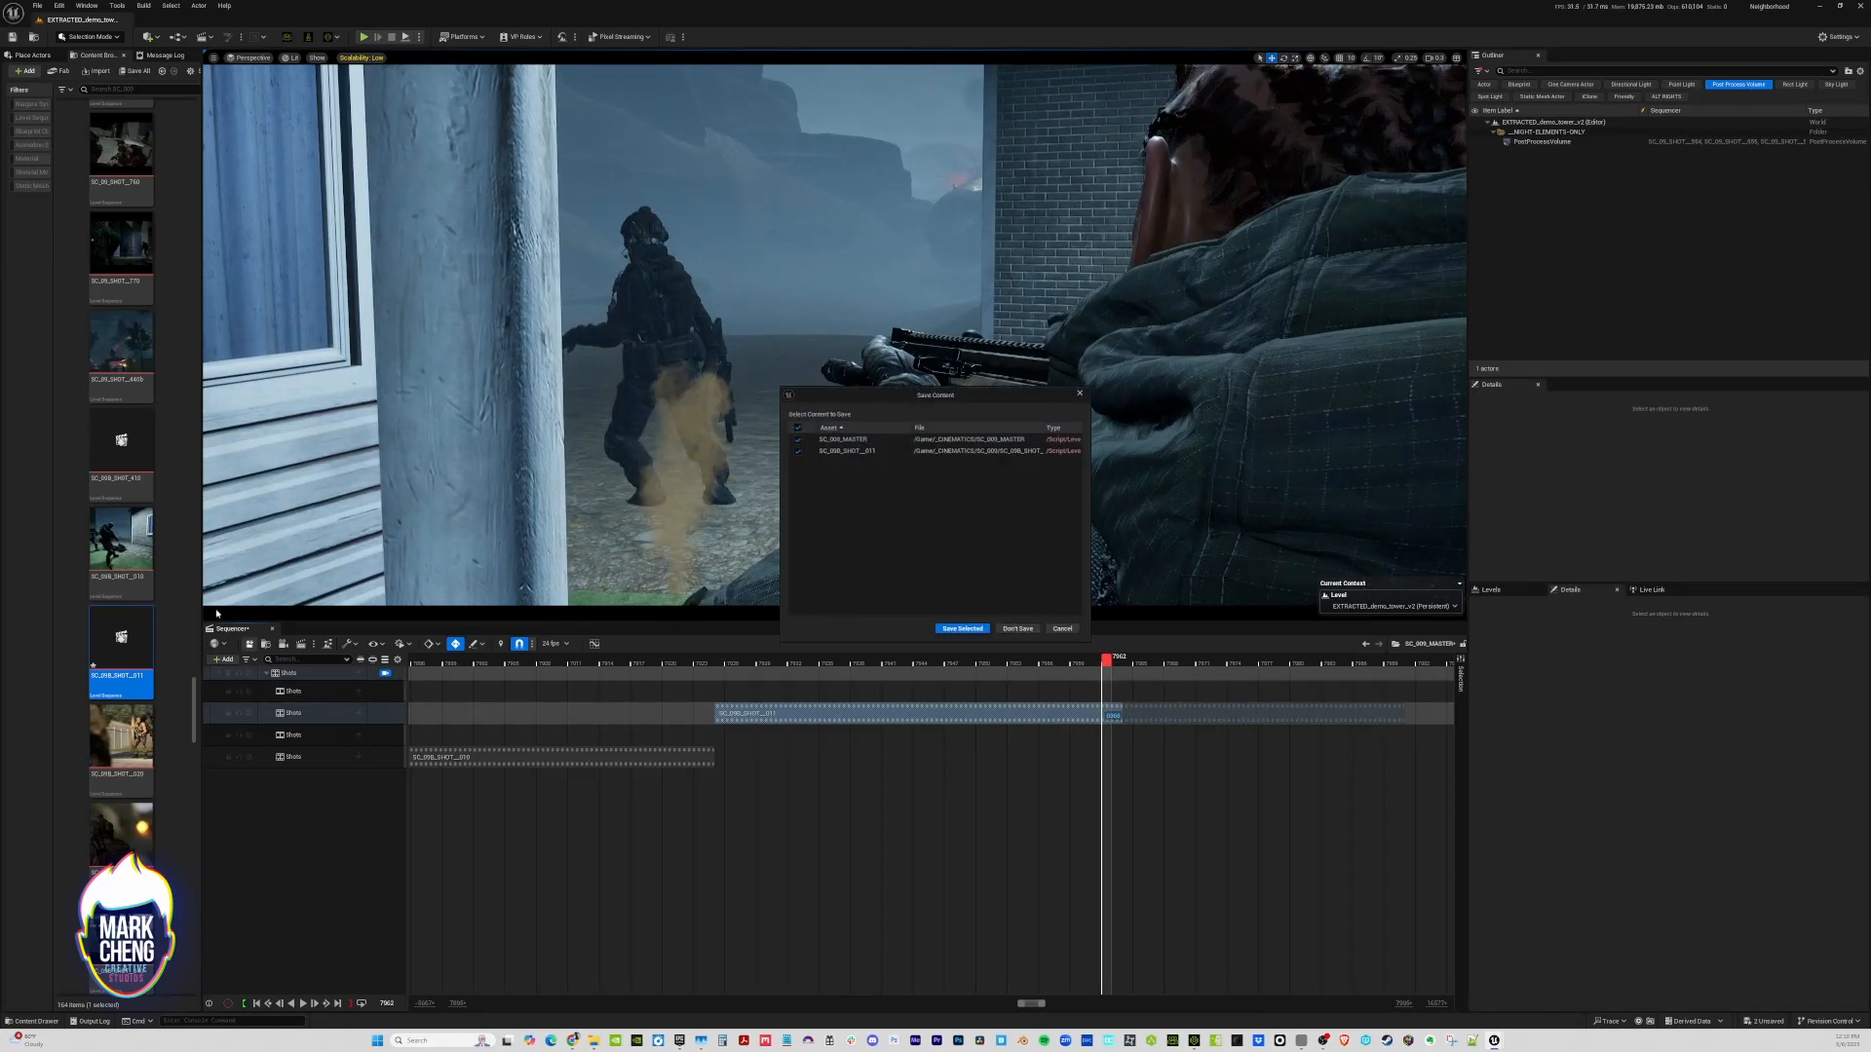
{"action": "left_click", "coordinate": [967, 632]}
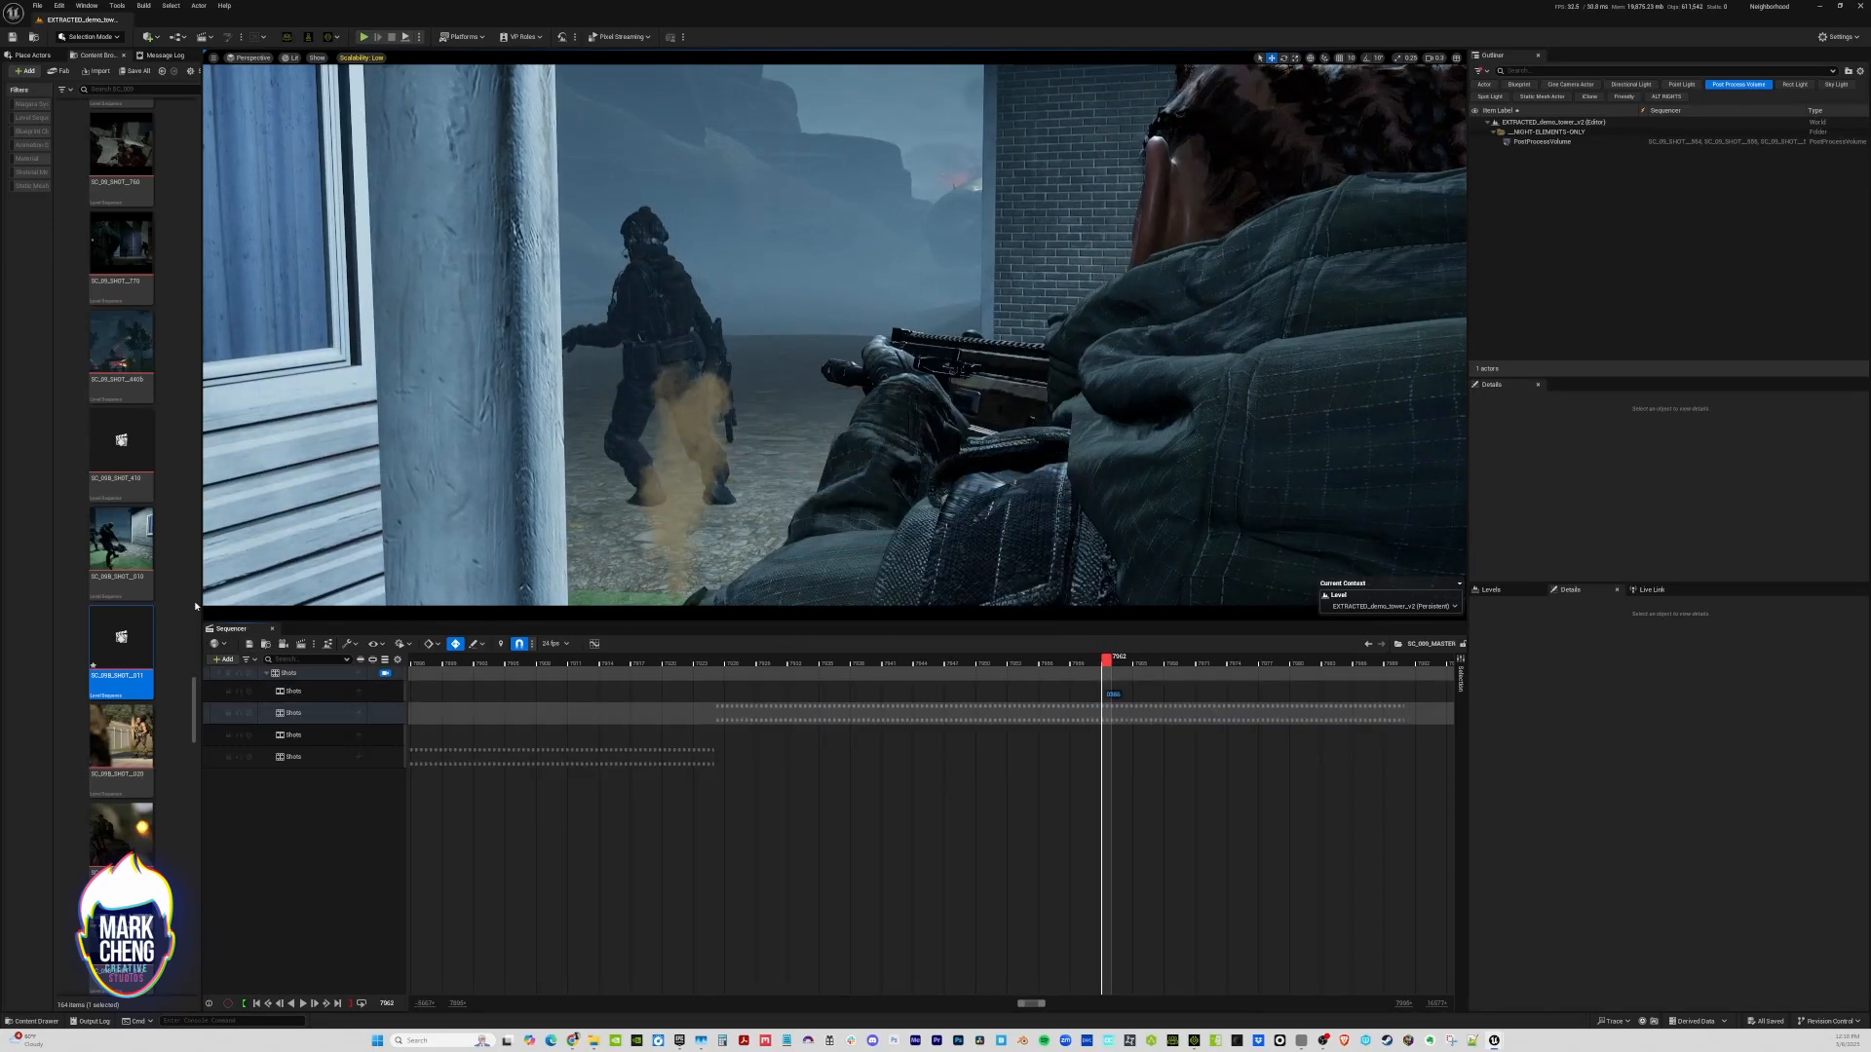
Locate the SC_09B_SHOT__011 asset from its timeline section and duplicate it as SC_09B_SHOT__012
{"action": "left_click_drag", "start_coordinate": [201, 599], "coordinate": [255, 599]}
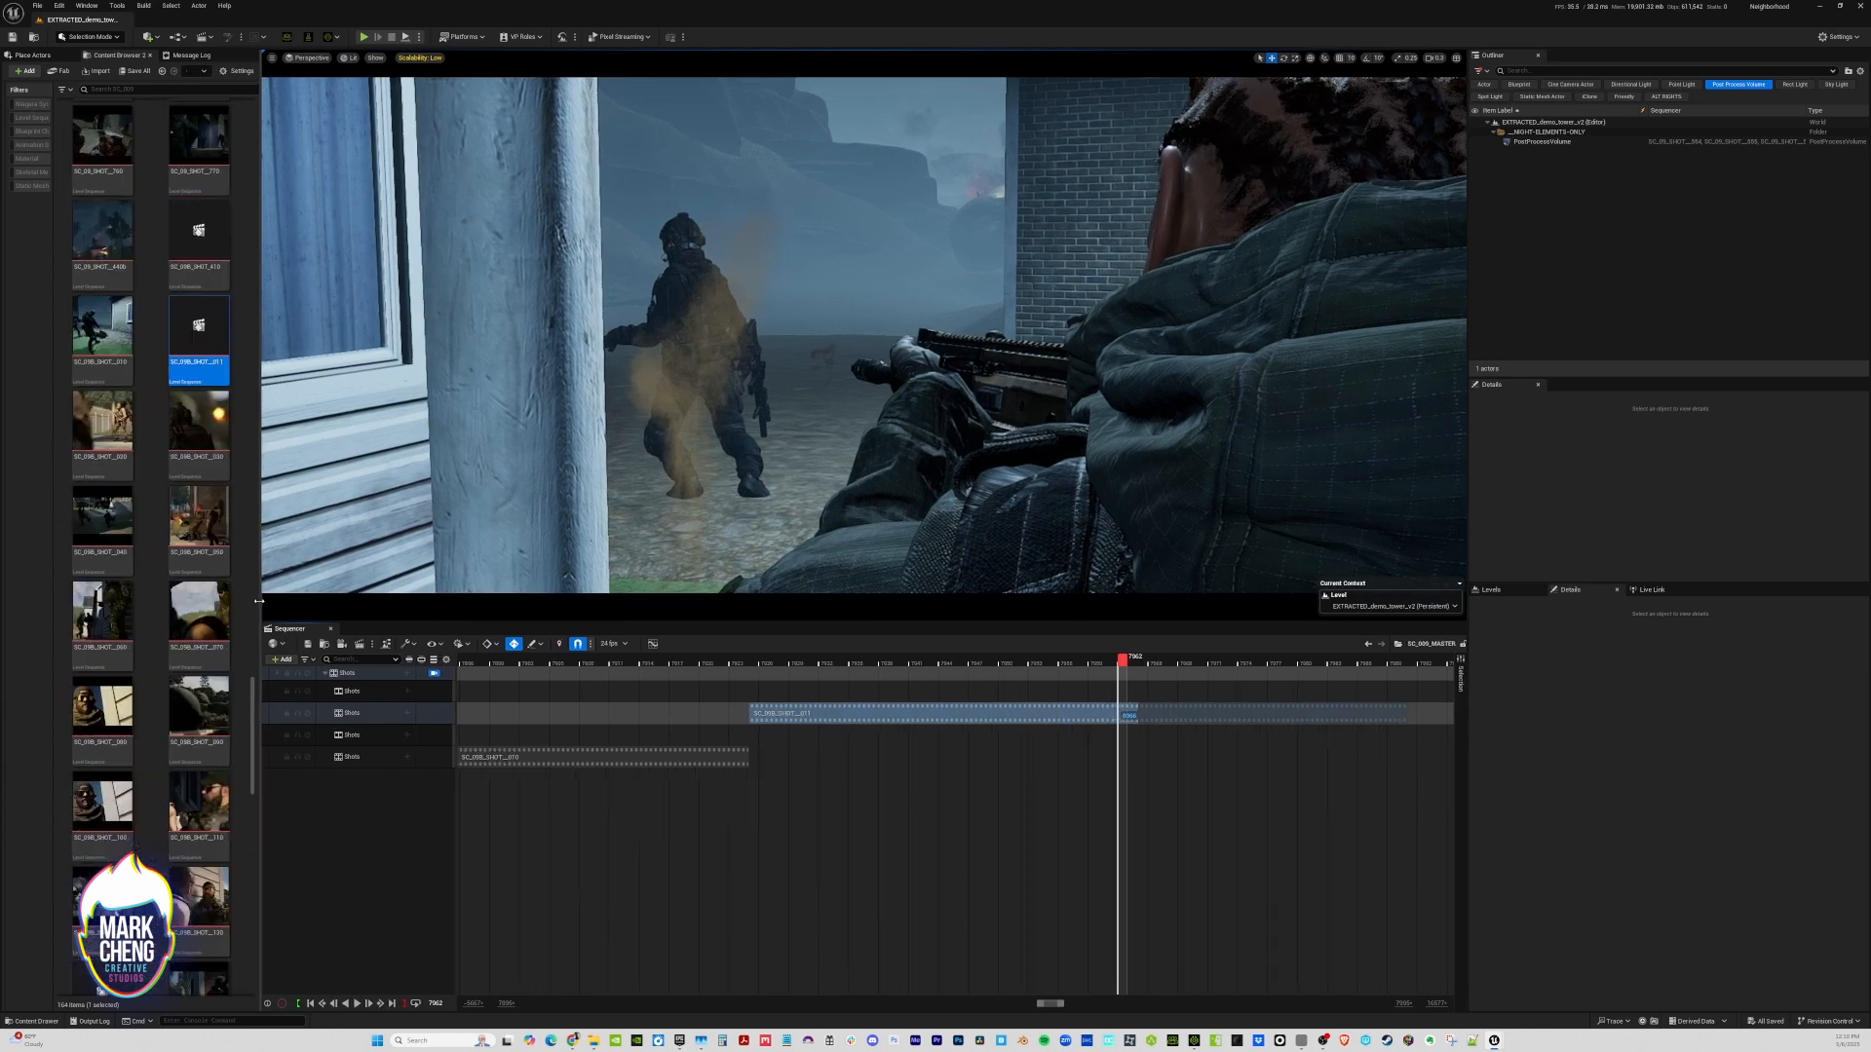
{"action": "right_click", "coordinate": [1042, 715]}
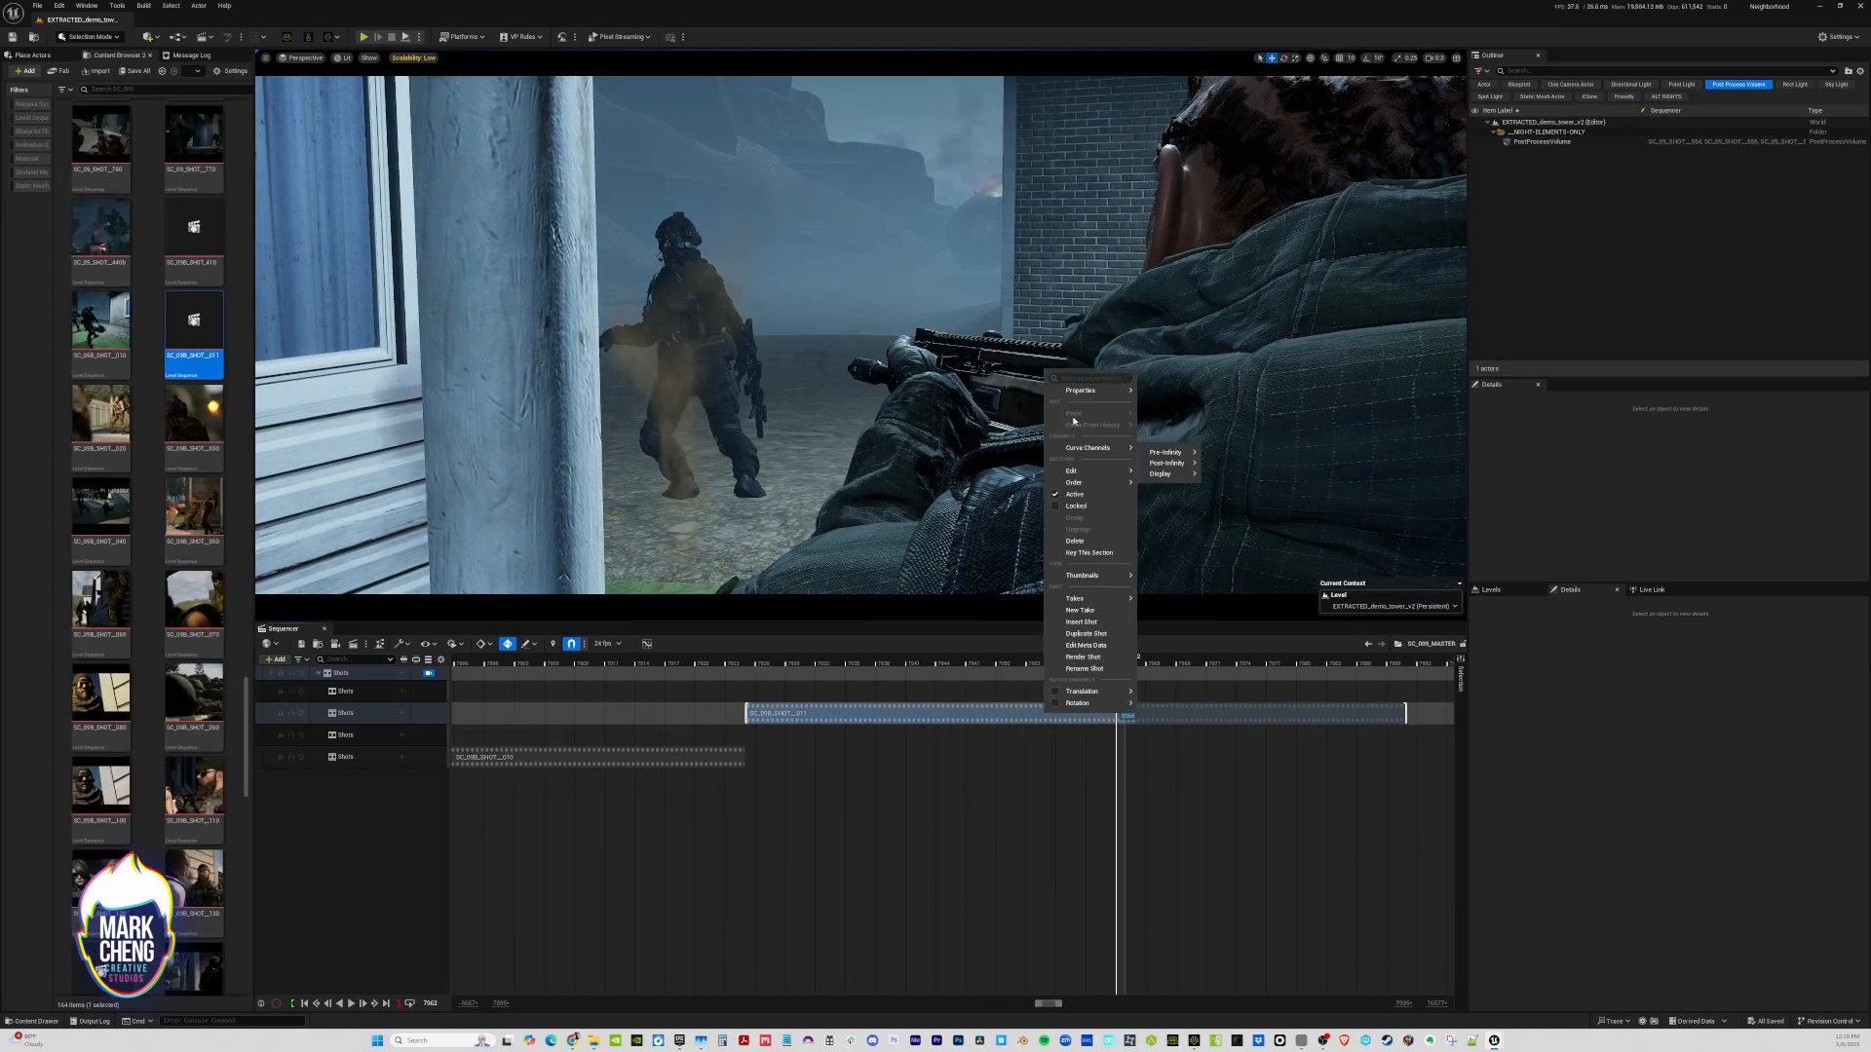
{"action": "mouse_move", "coordinate": [1081, 394]}
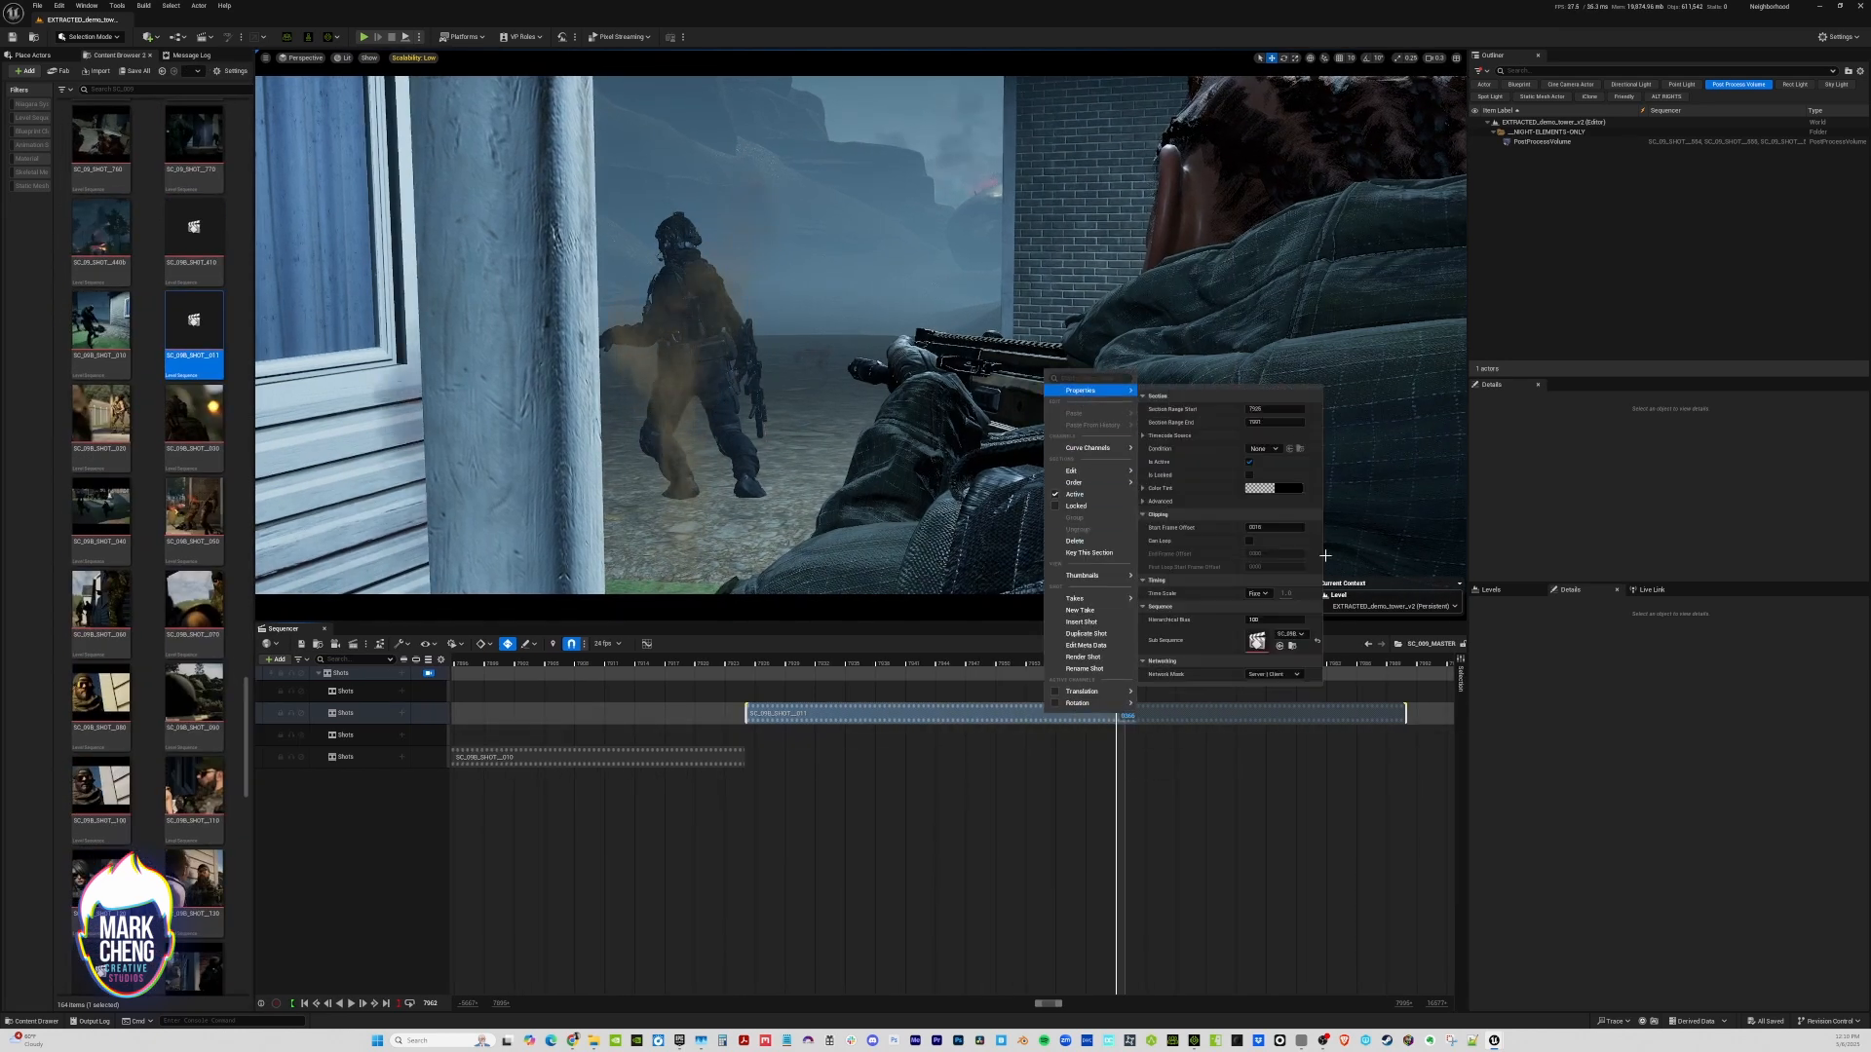
{"action": "left_click", "coordinate": [1292, 647]}
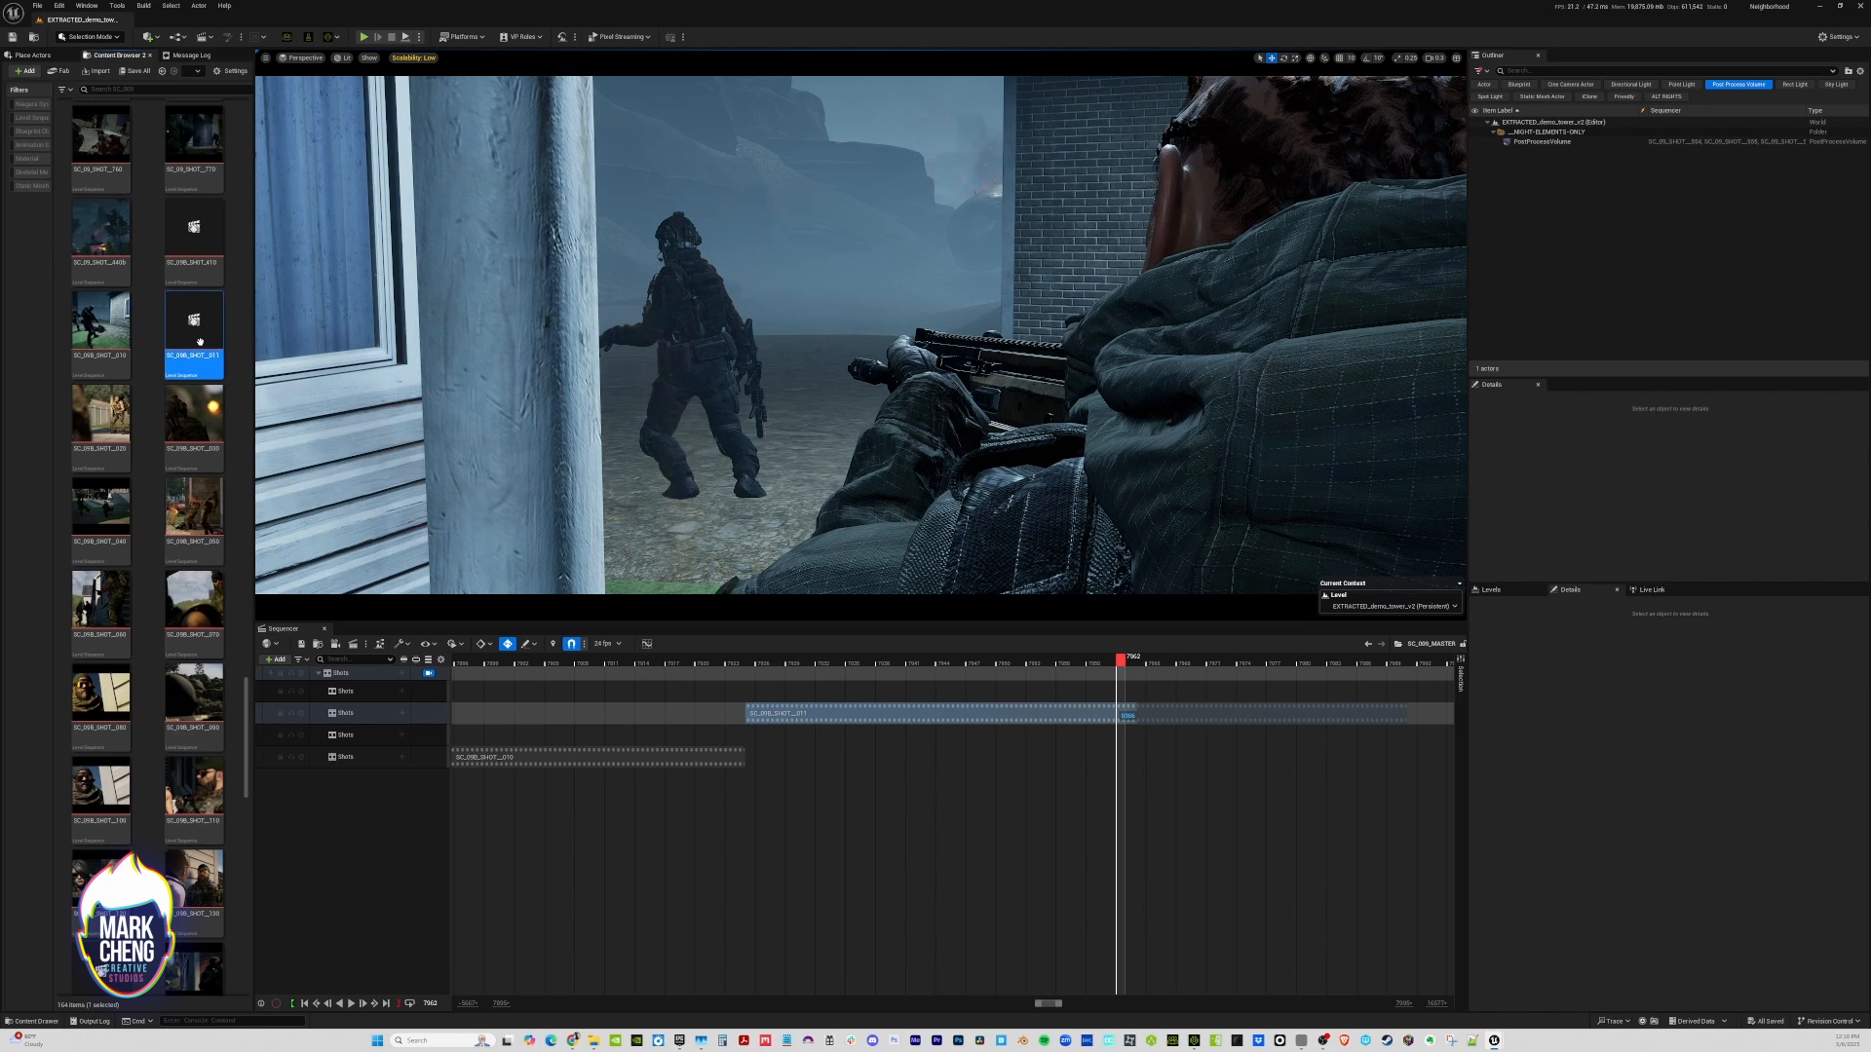
{"action": "right_click", "coordinate": [200, 342]}
{"action": "left_click", "coordinate": [239, 447]}
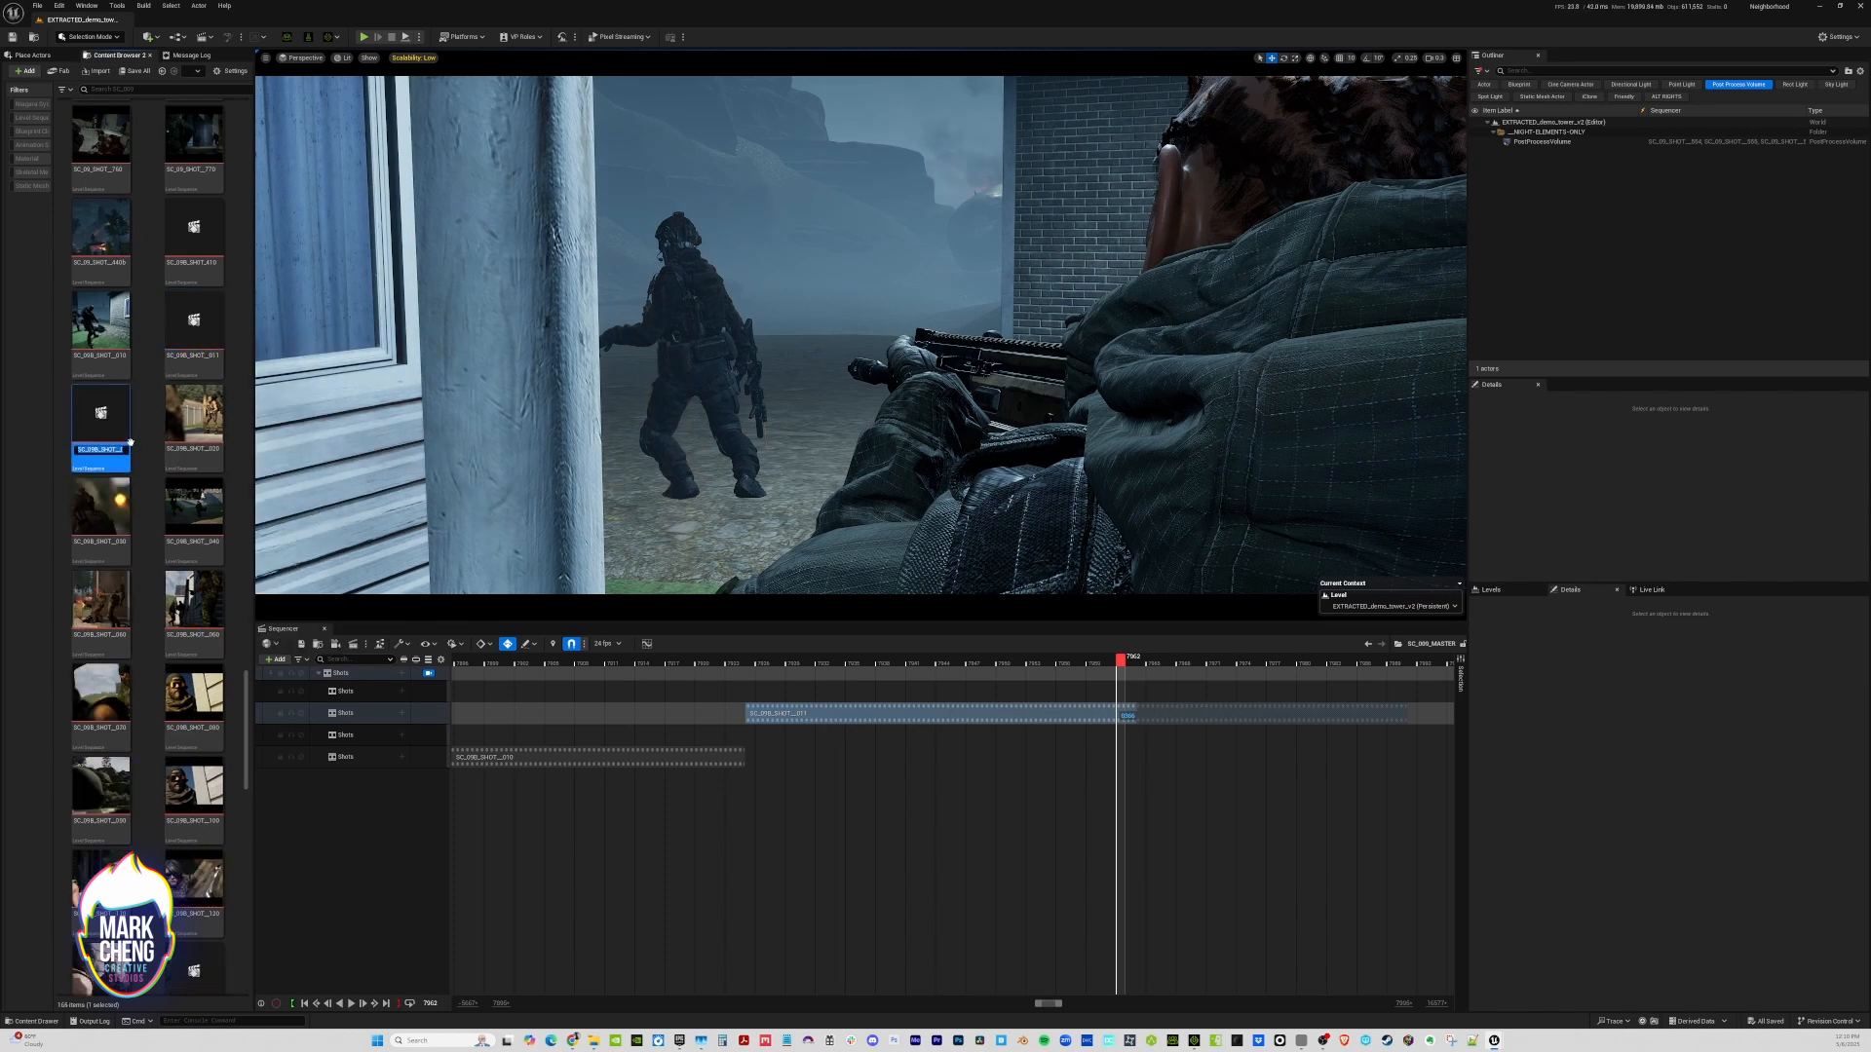
{"action": "key", "text": "Return"}
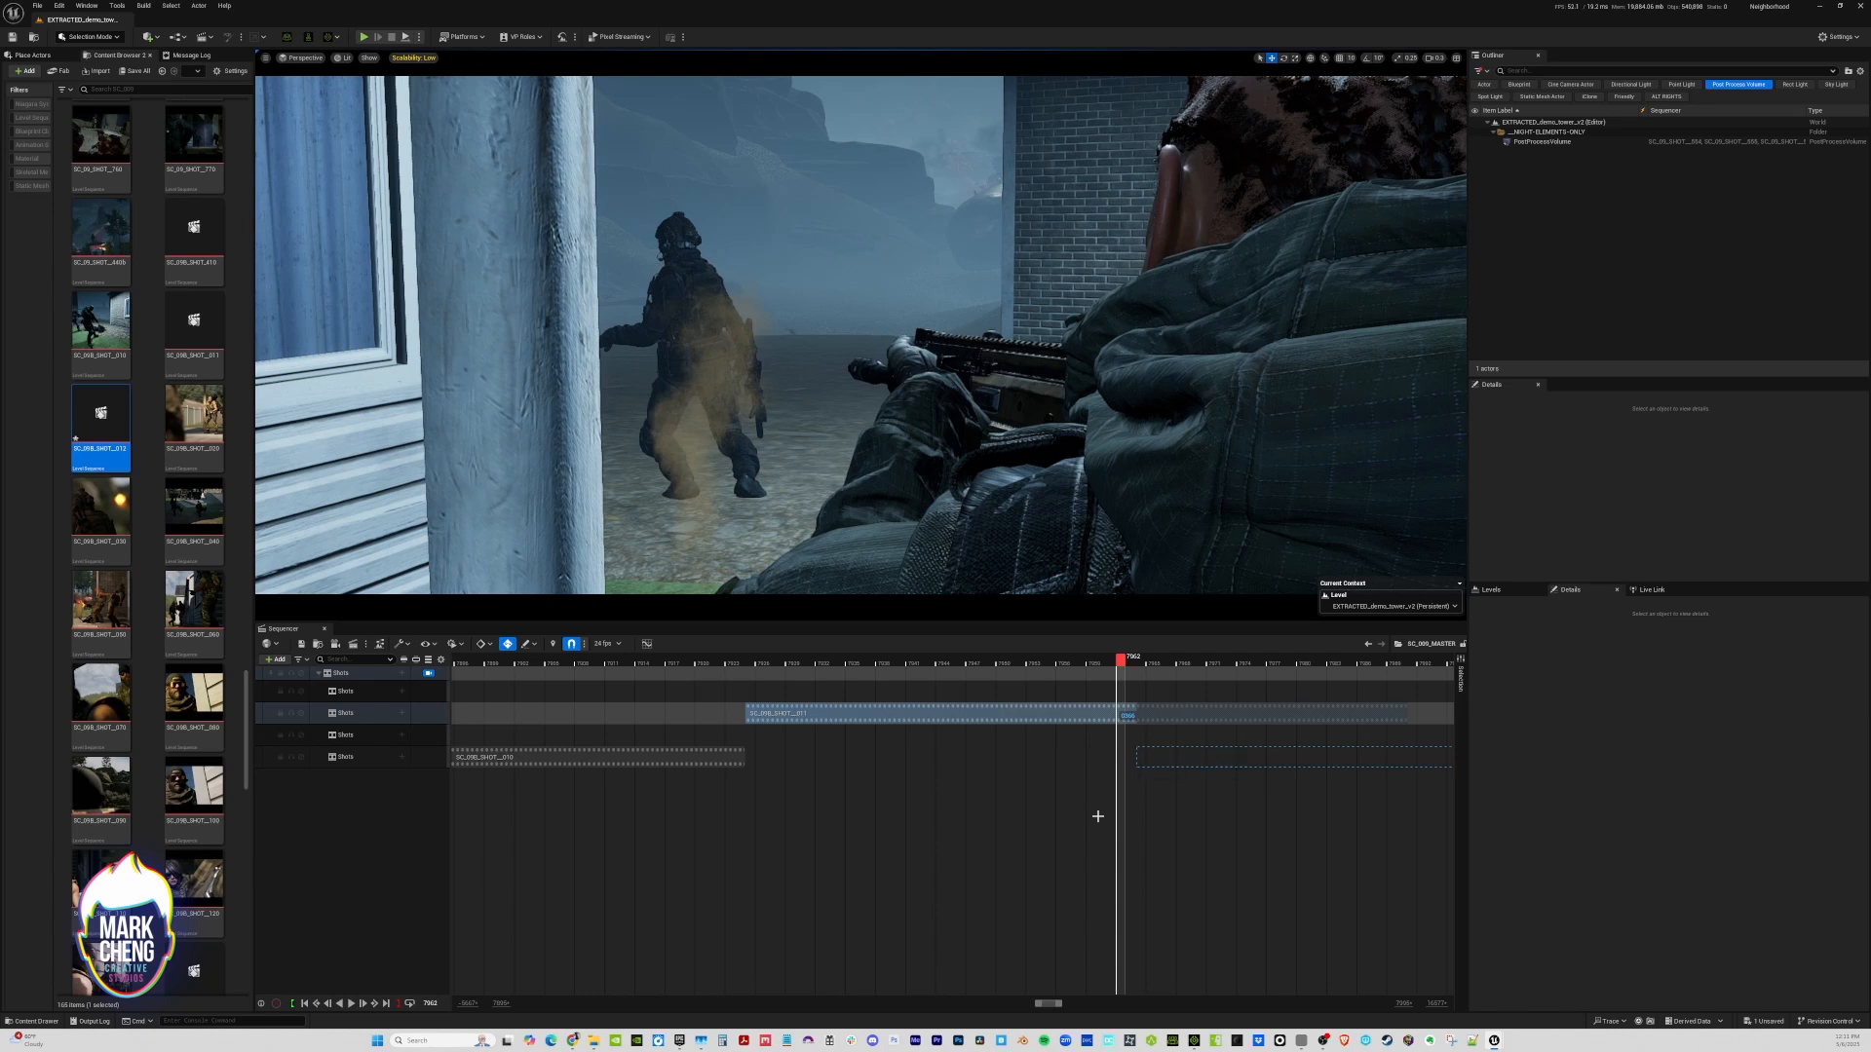
Add SC_09B_SHOT__012 to the master timeline after SC_09B_SHOT__011 and trim the end of SC_09B_SHOT__011 at the cut
{"action": "left_click_drag", "start_coordinate": [1097, 816], "coordinate": [1102, 824]}
{"action": "scroll", "coordinate": [1102, 824], "scroll_direction": "down", "scroll_amount": 3, "text": "ctrl"}
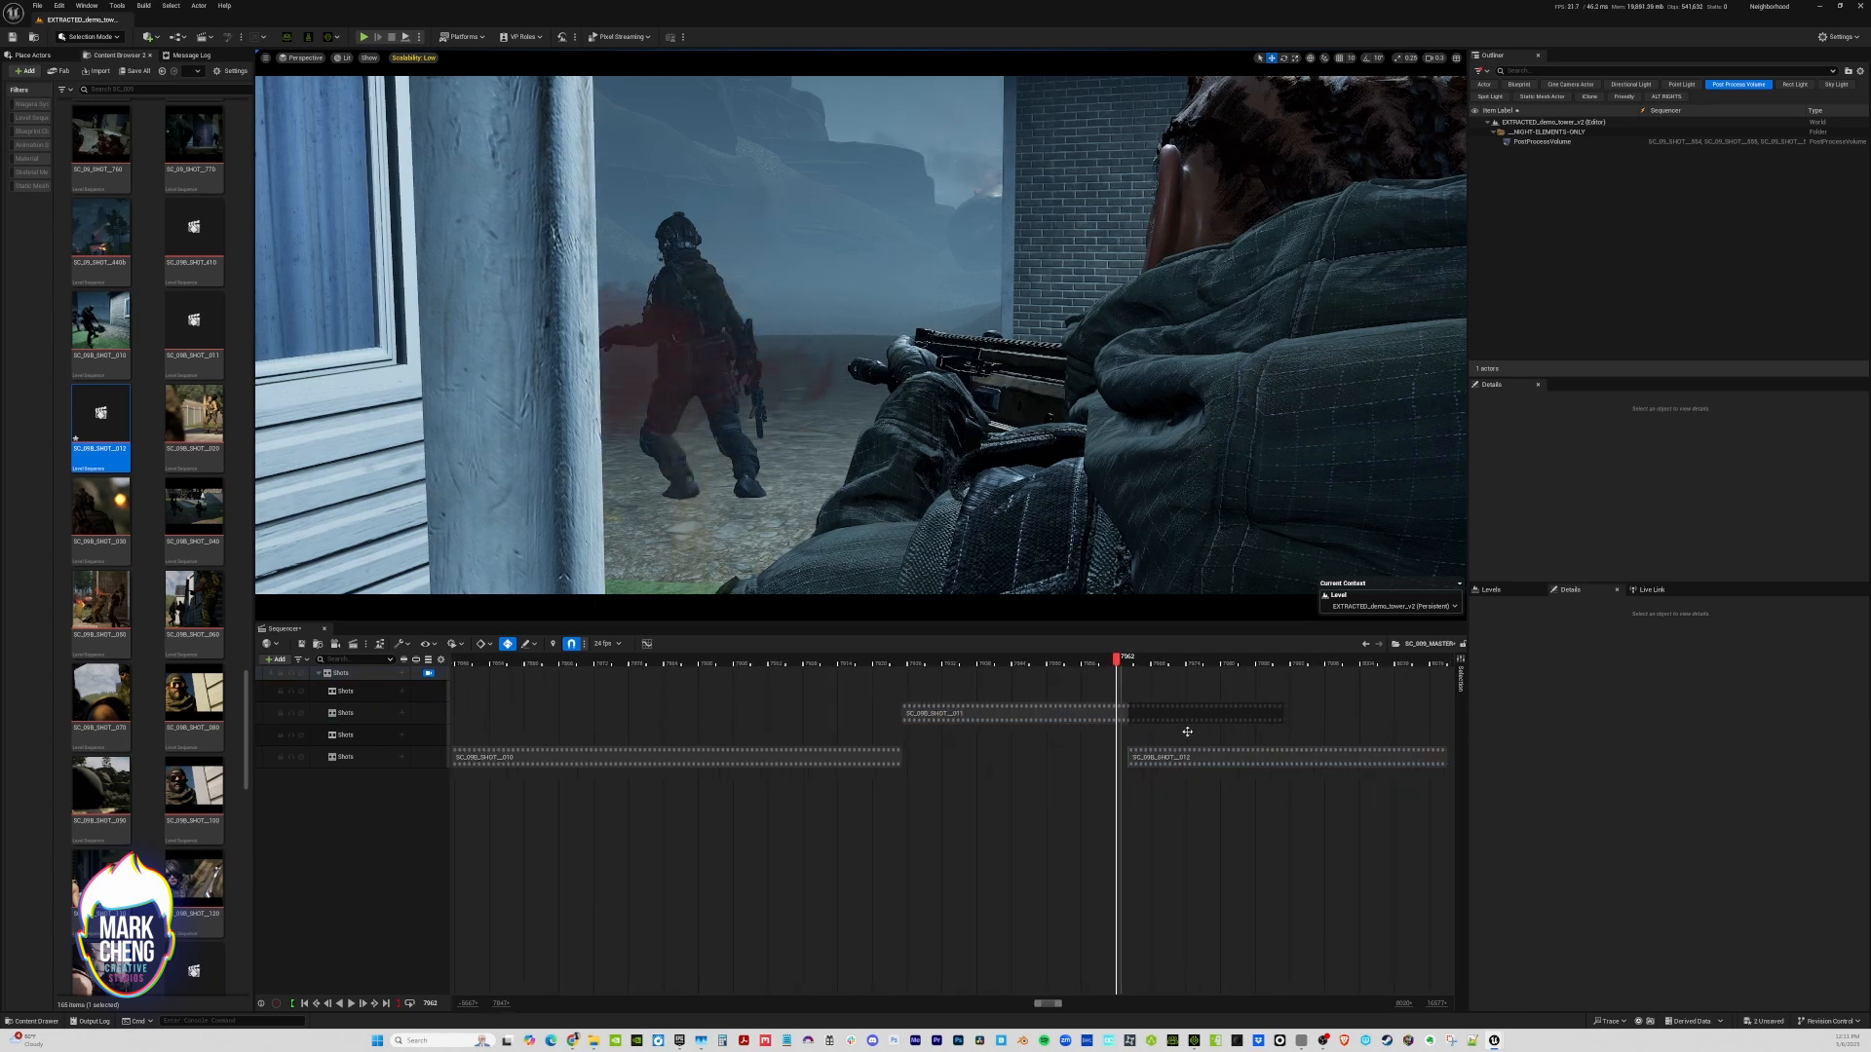
{"action": "left_click_drag", "start_coordinate": [1121, 659], "coordinate": [1127, 659]}
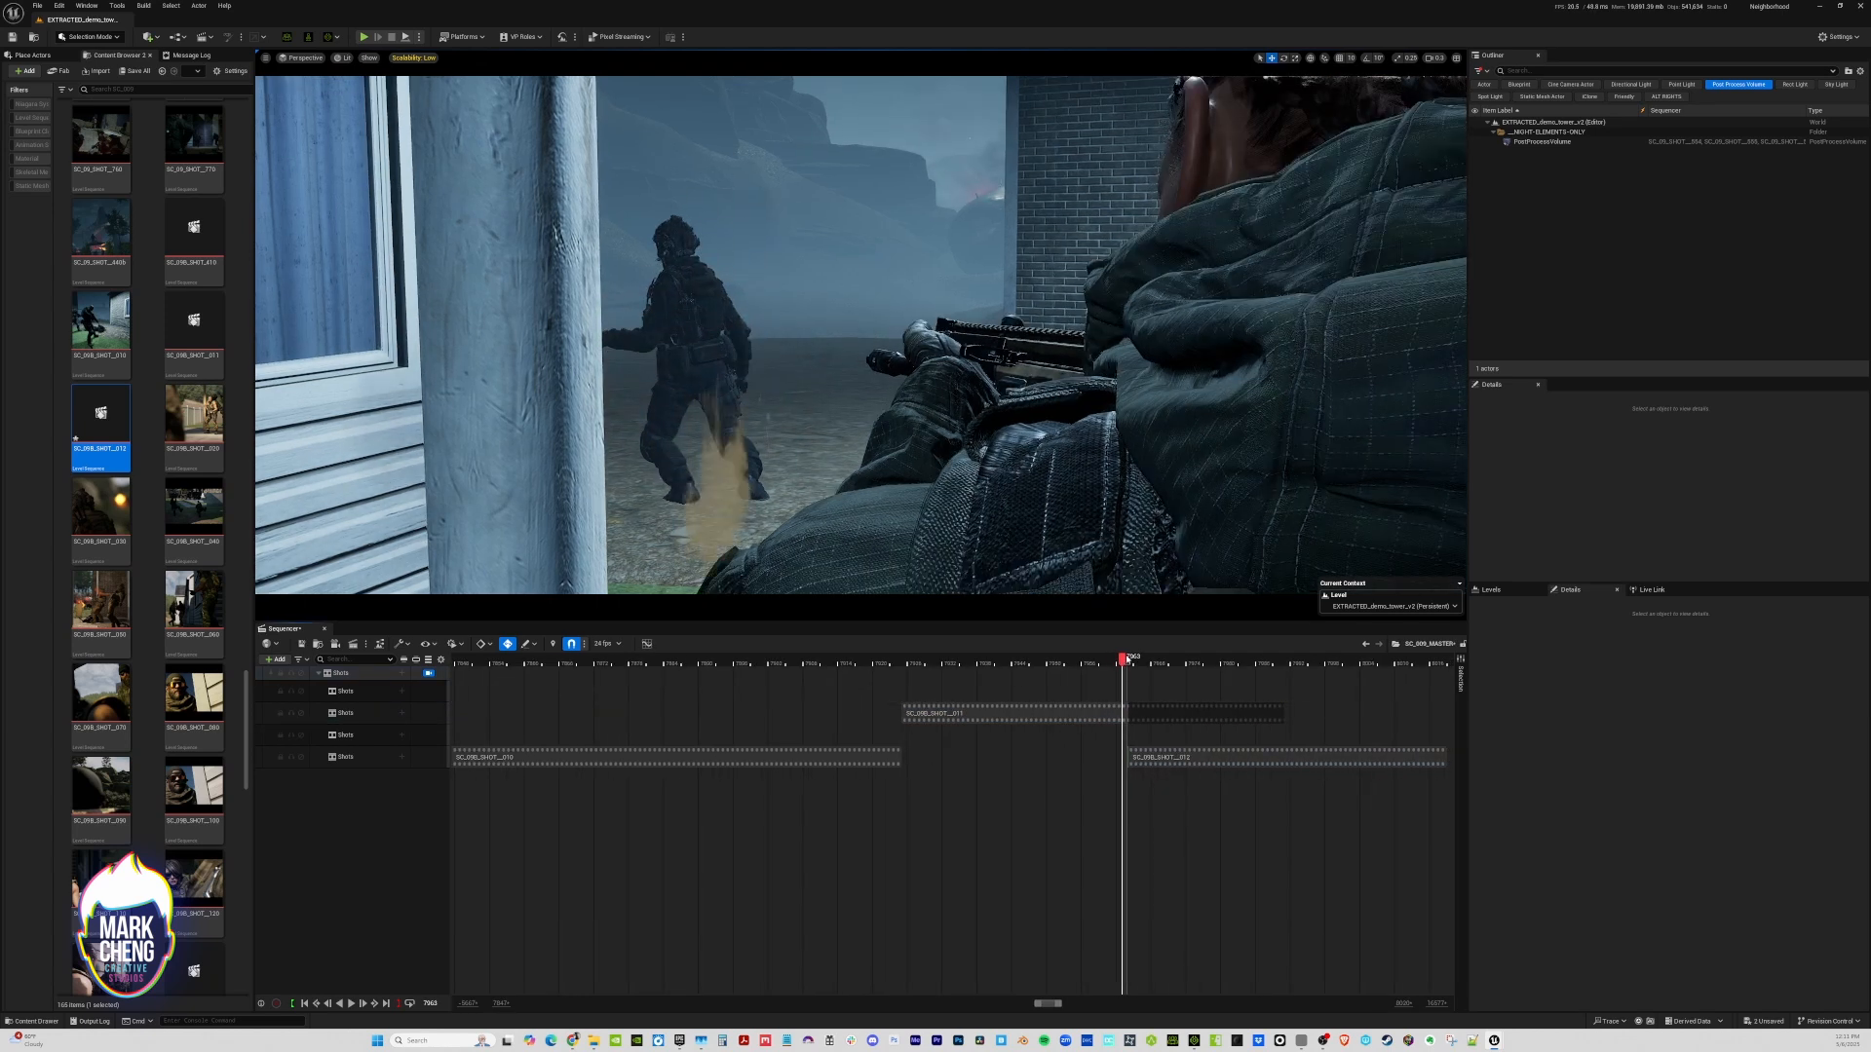
{"action": "right_click", "coordinate": [1128, 712]}
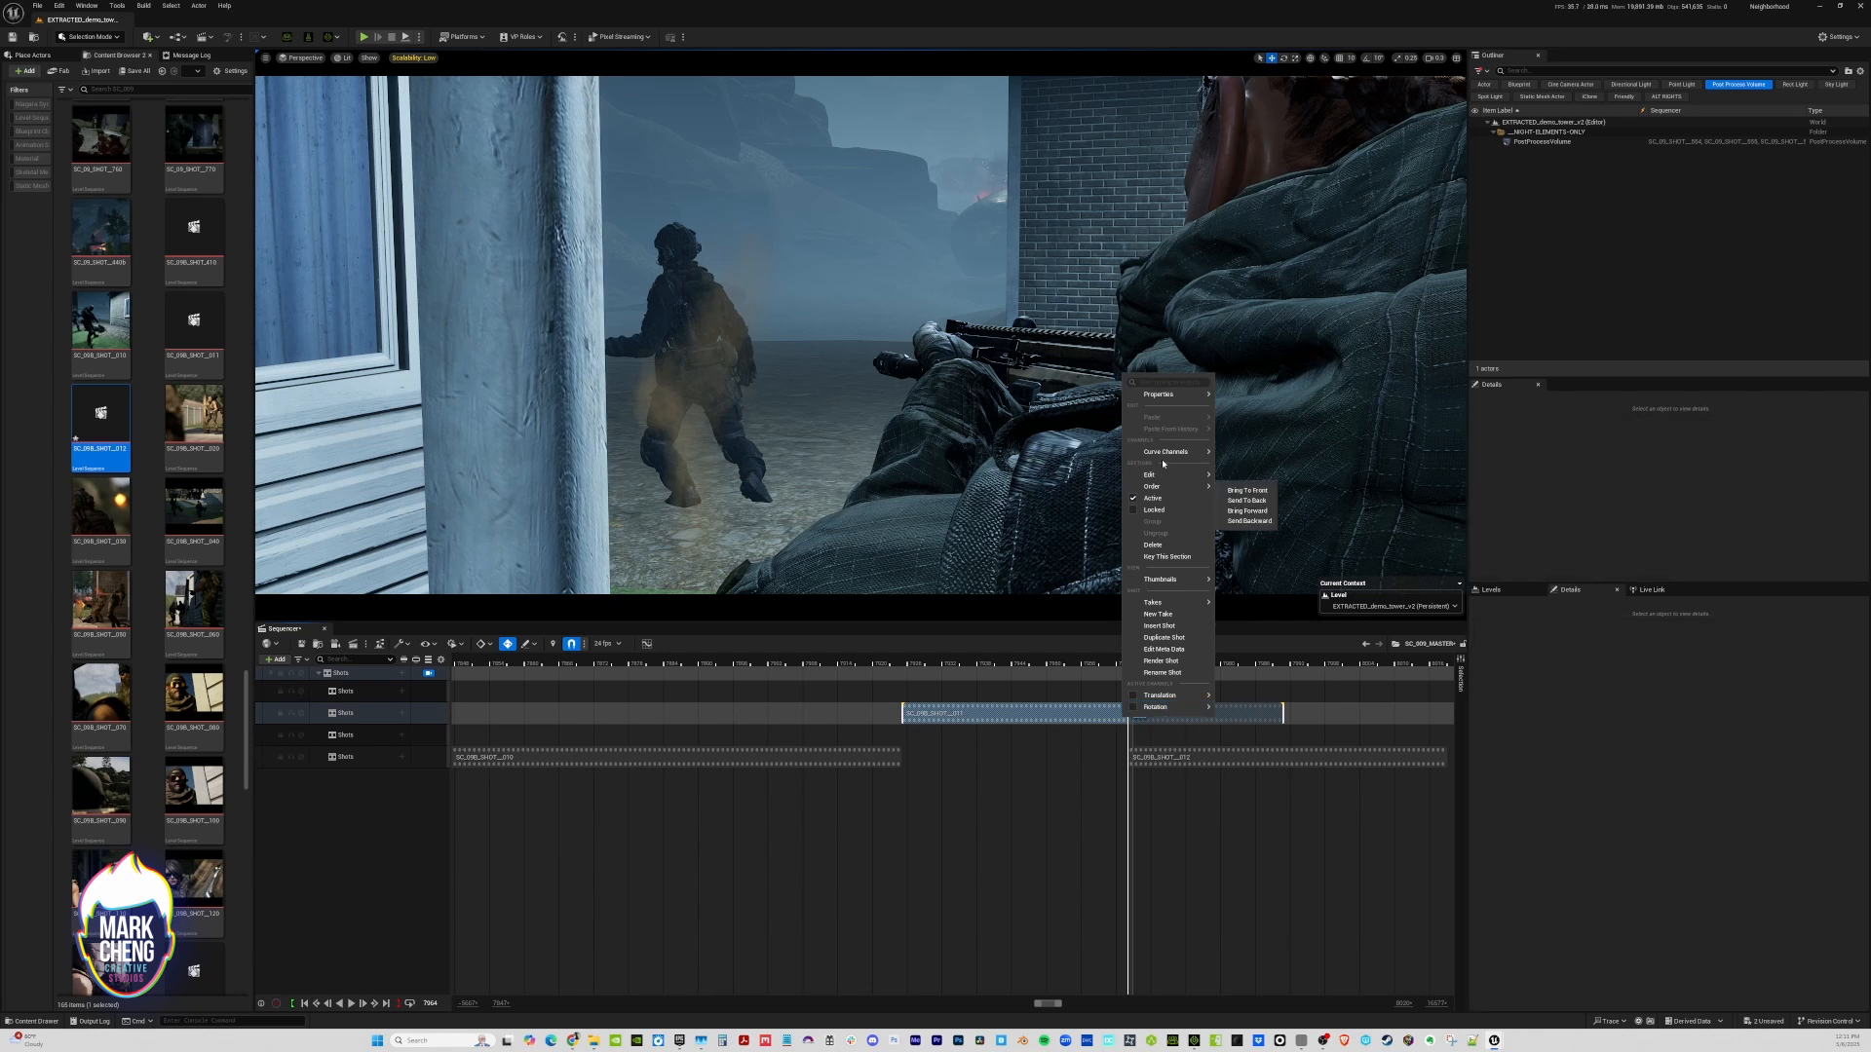
{"action": "mouse_move", "coordinate": [1204, 478]}
{"action": "left_click", "coordinate": [1286, 525]}
{"action": "left_click", "coordinate": [1174, 764]}
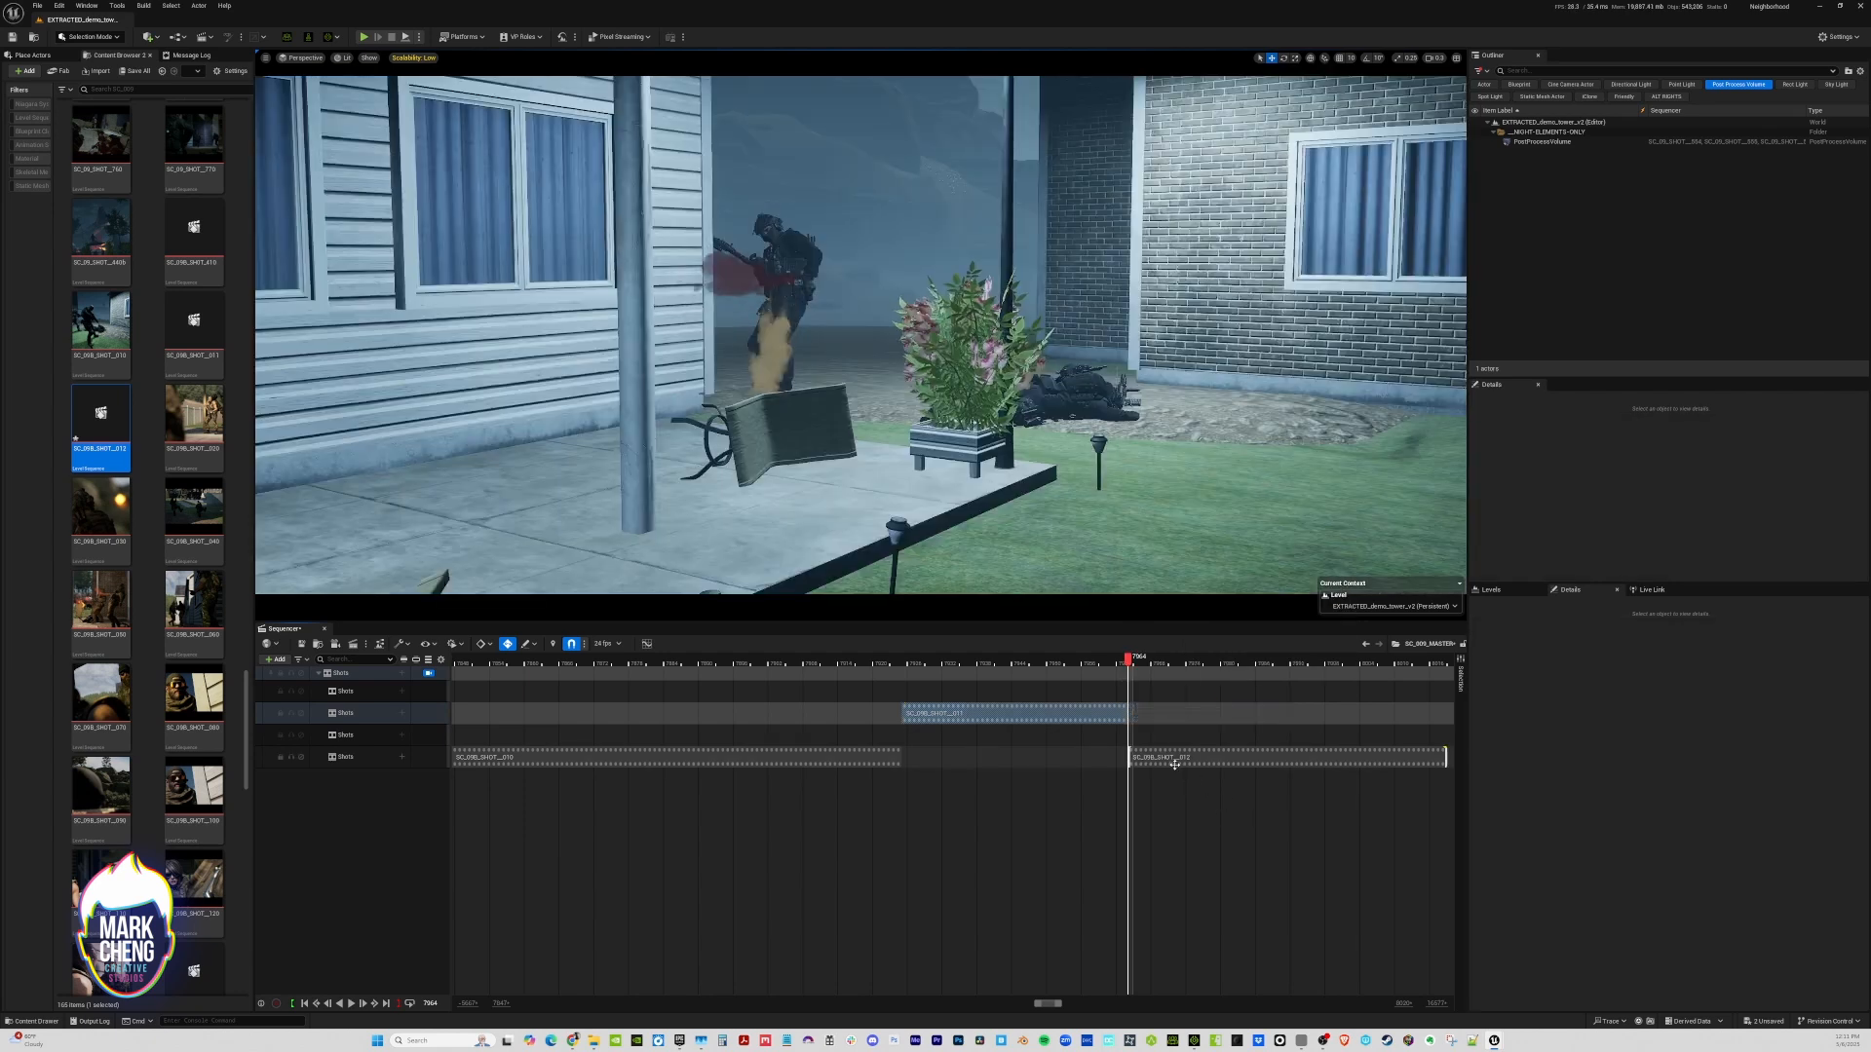
In SC_09B_SHOT__012, reframe the camera from the front to face the two soldiers and adjust its transform keyframes
{"action": "left_click_drag", "start_coordinate": [1129, 661], "coordinate": [1152, 662]}
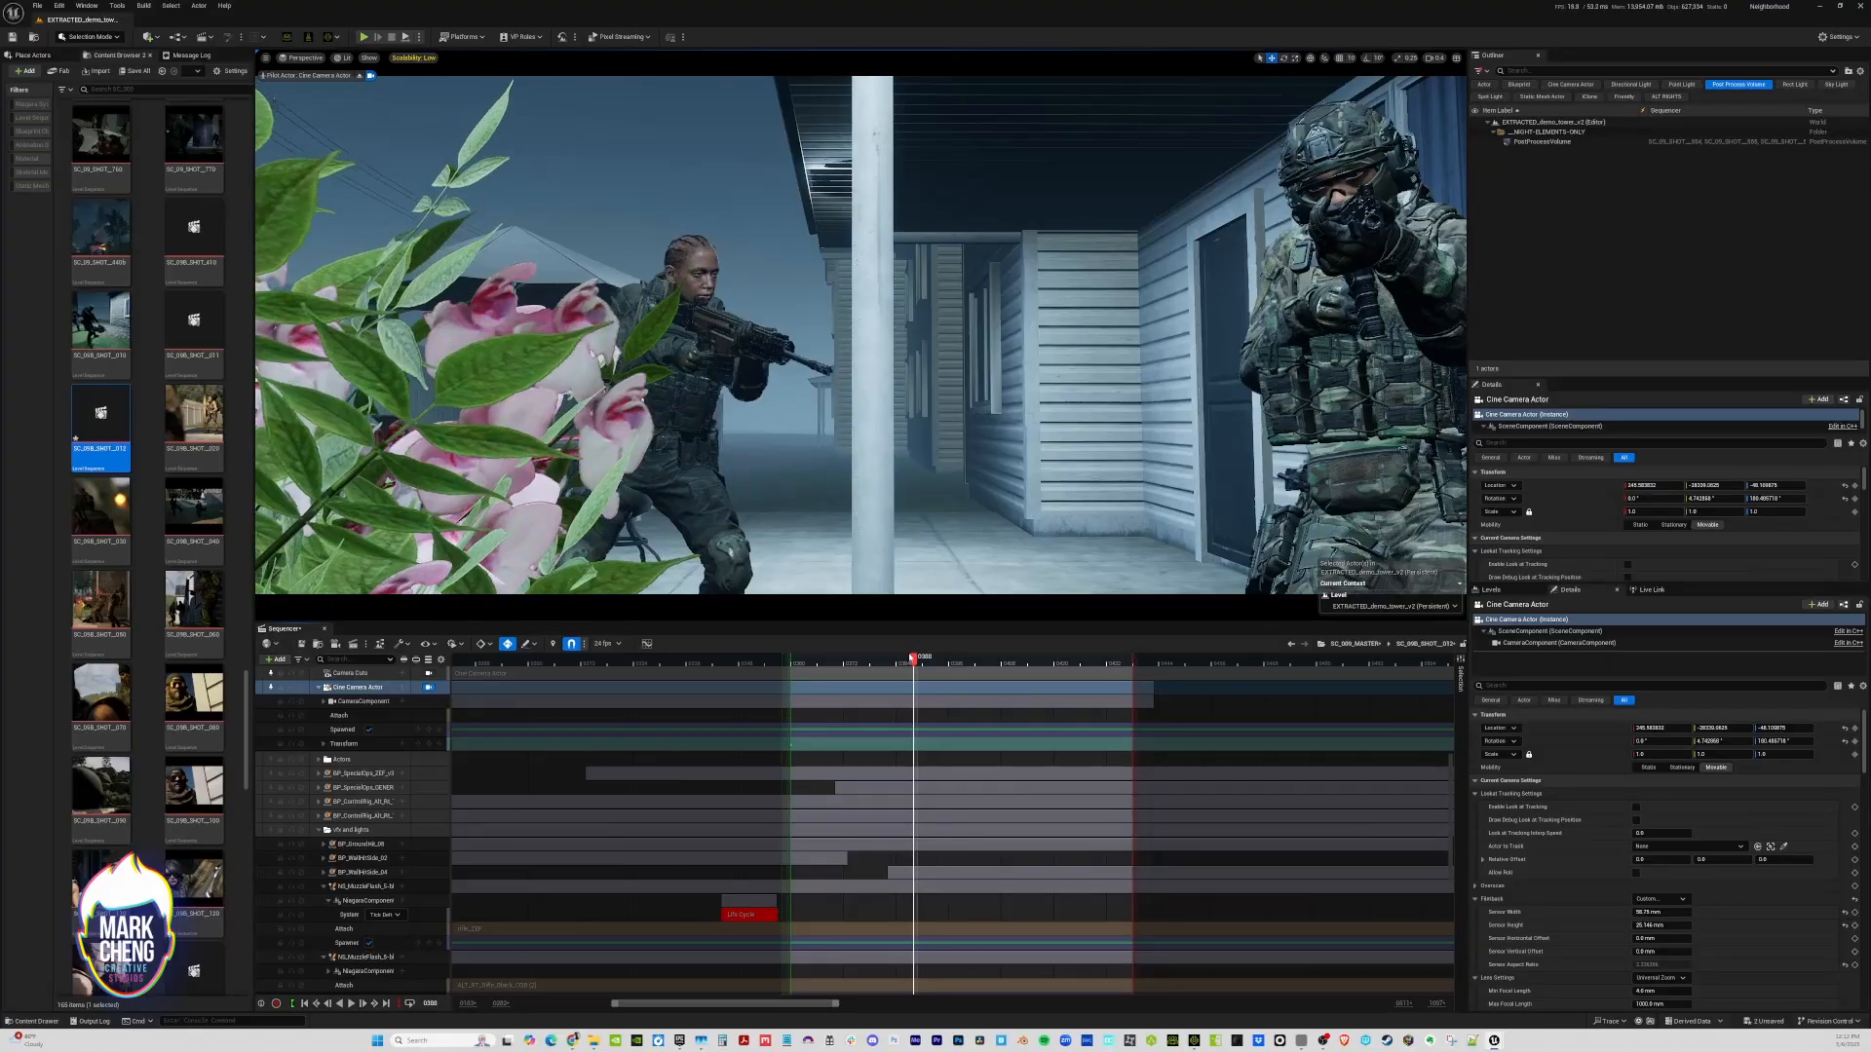
{"action": "mouse_move", "coordinate": [913, 658]}
{"action": "left_mouse_down"}
{"action": "mouse_move", "coordinate": [873, 657]}
{"action": "mouse_move", "coordinate": [930, 662]}
{"action": "mouse_move", "coordinate": [895, 661]}
{"action": "left_mouse_up"}
{"action": "right_click_drag", "start_coordinate": [882, 565], "coordinate": [882, 561]}
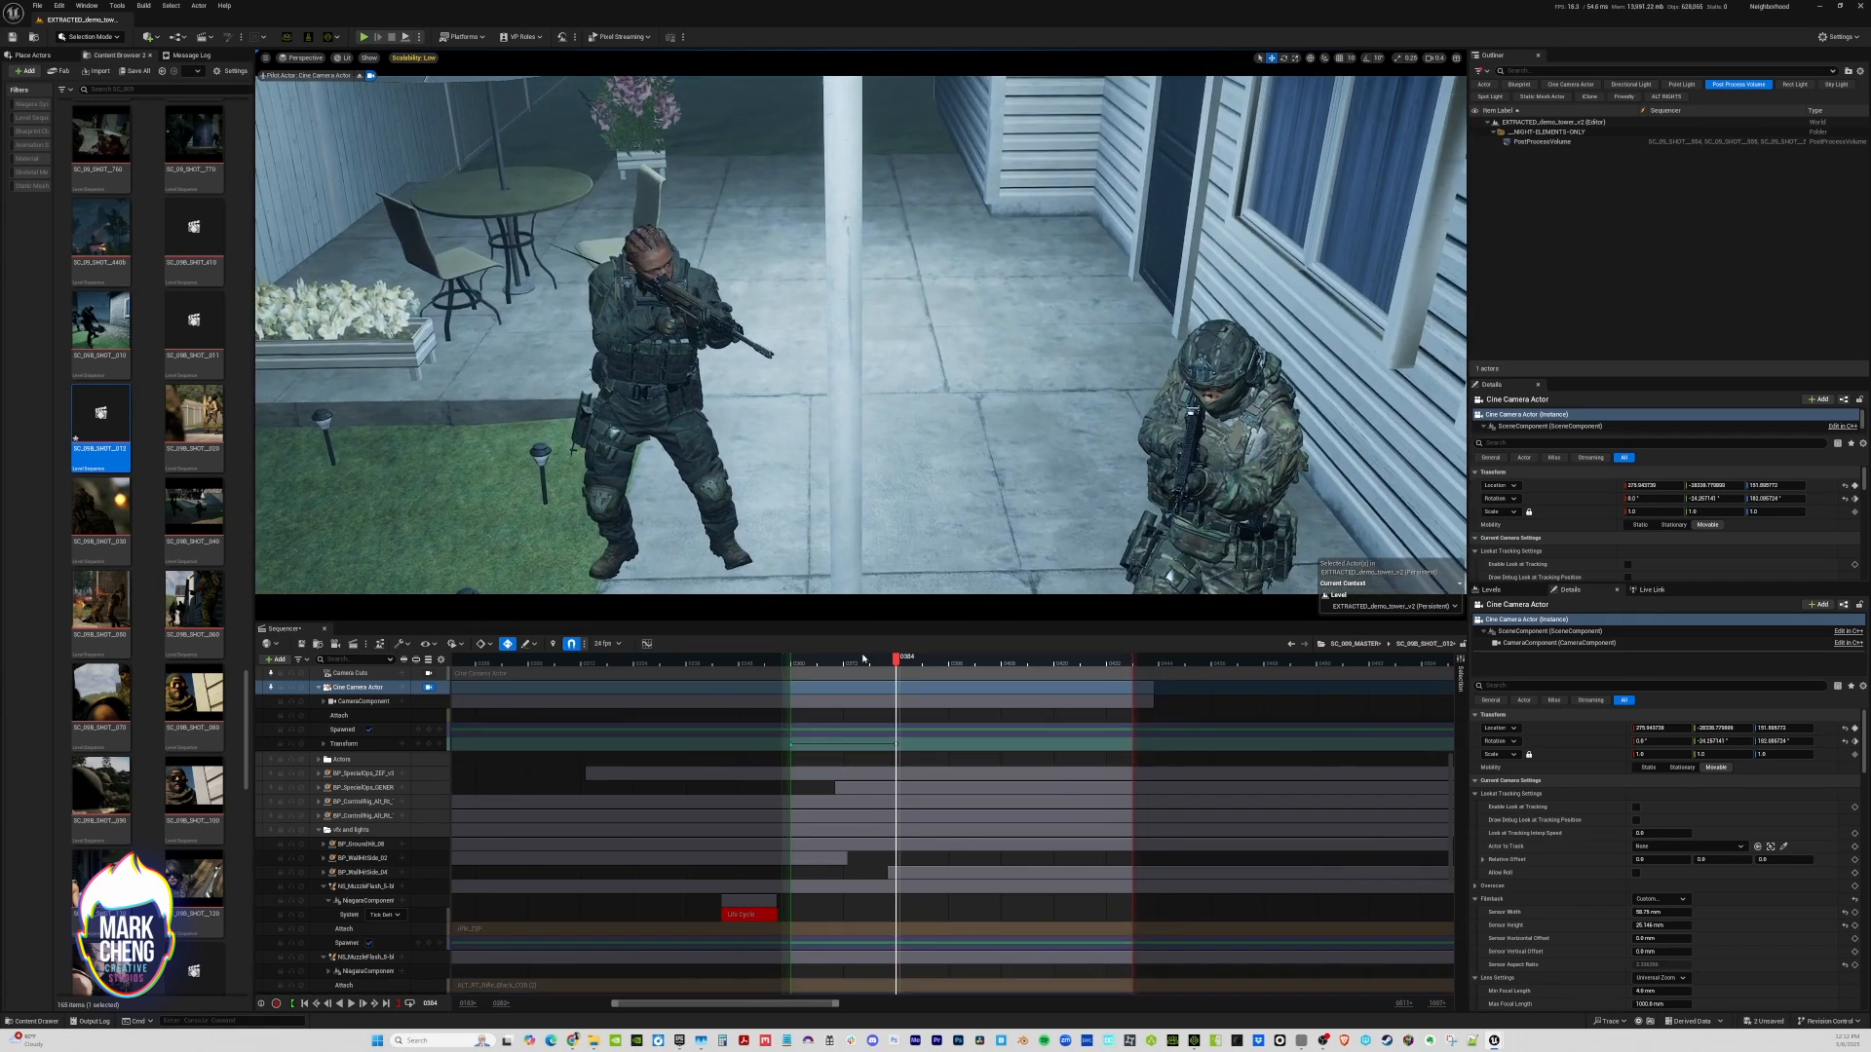
{"action": "mouse_move", "coordinate": [862, 658]}
{"action": "left_mouse_down"}
{"action": "mouse_move", "coordinate": [822, 663]}
{"action": "mouse_move", "coordinate": [935, 663]}
{"action": "mouse_move", "coordinate": [852, 663]}
{"action": "left_mouse_up"}
{"action": "left_click", "coordinate": [895, 743]}
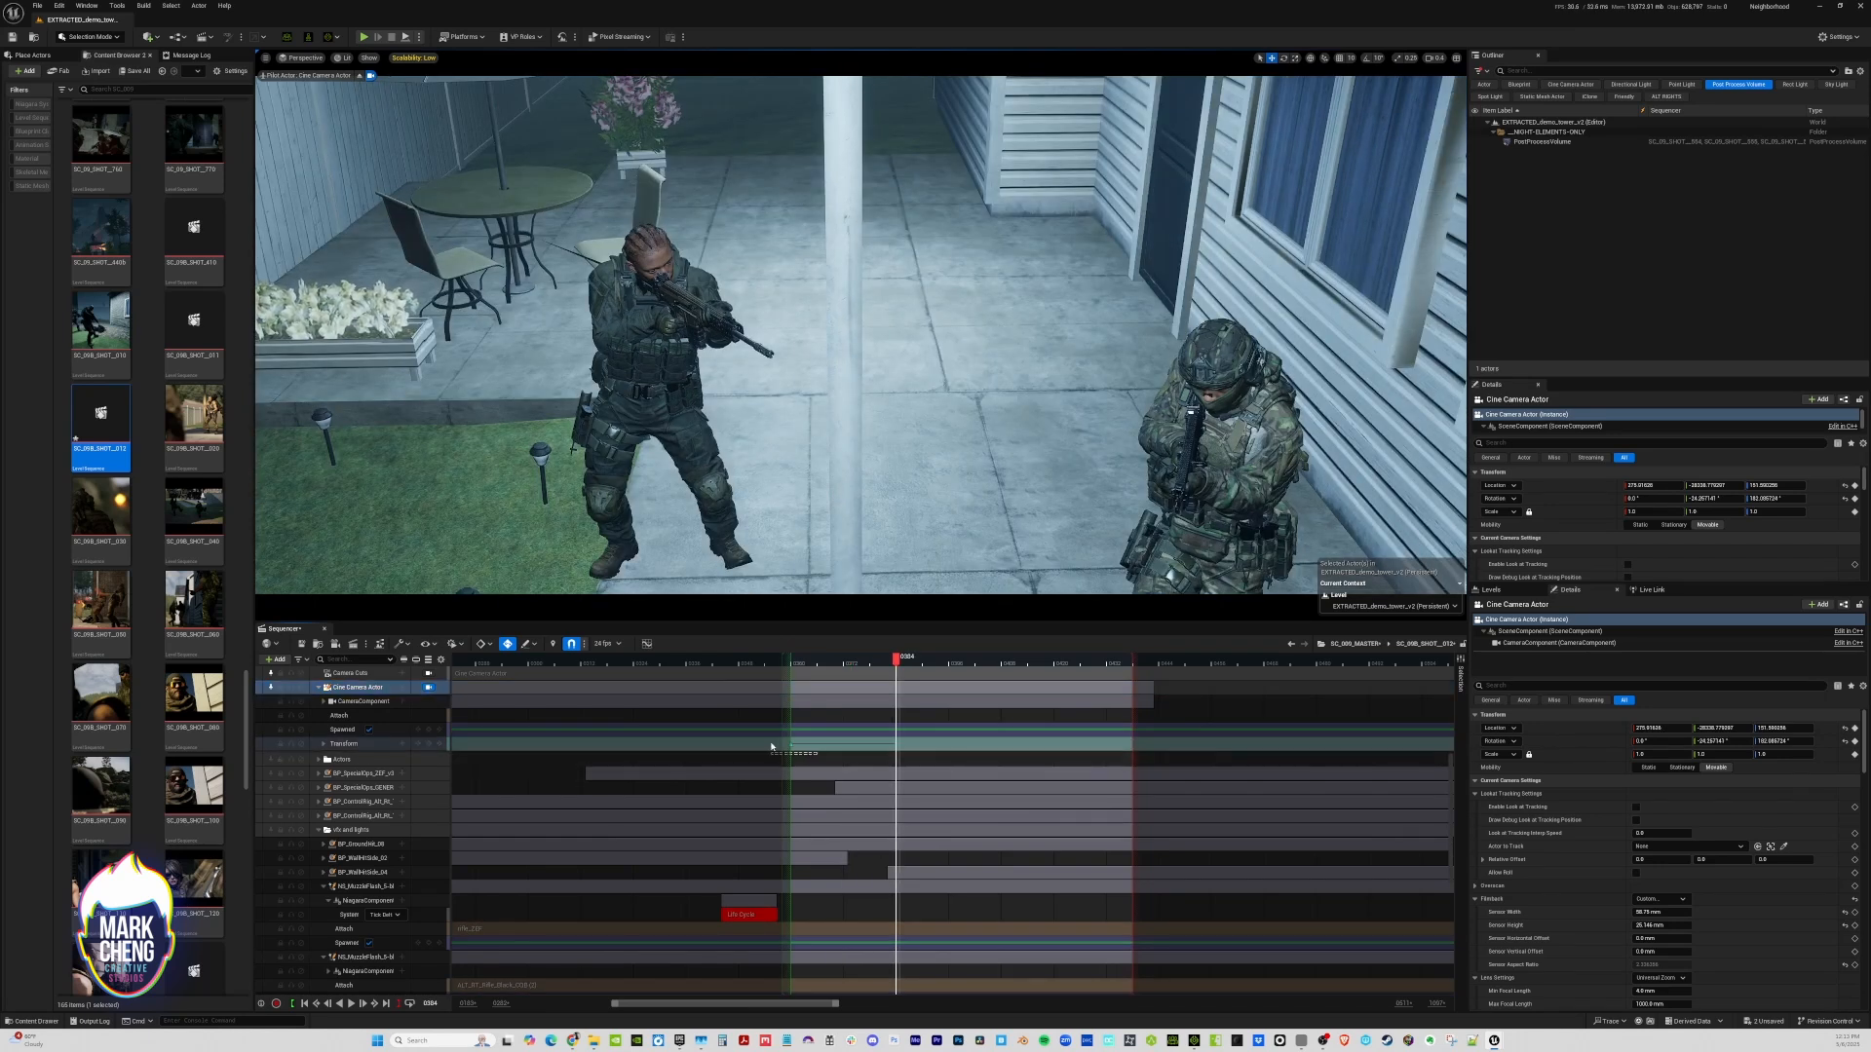
{"action": "left_click_drag", "start_coordinate": [774, 736], "coordinate": [775, 738]}
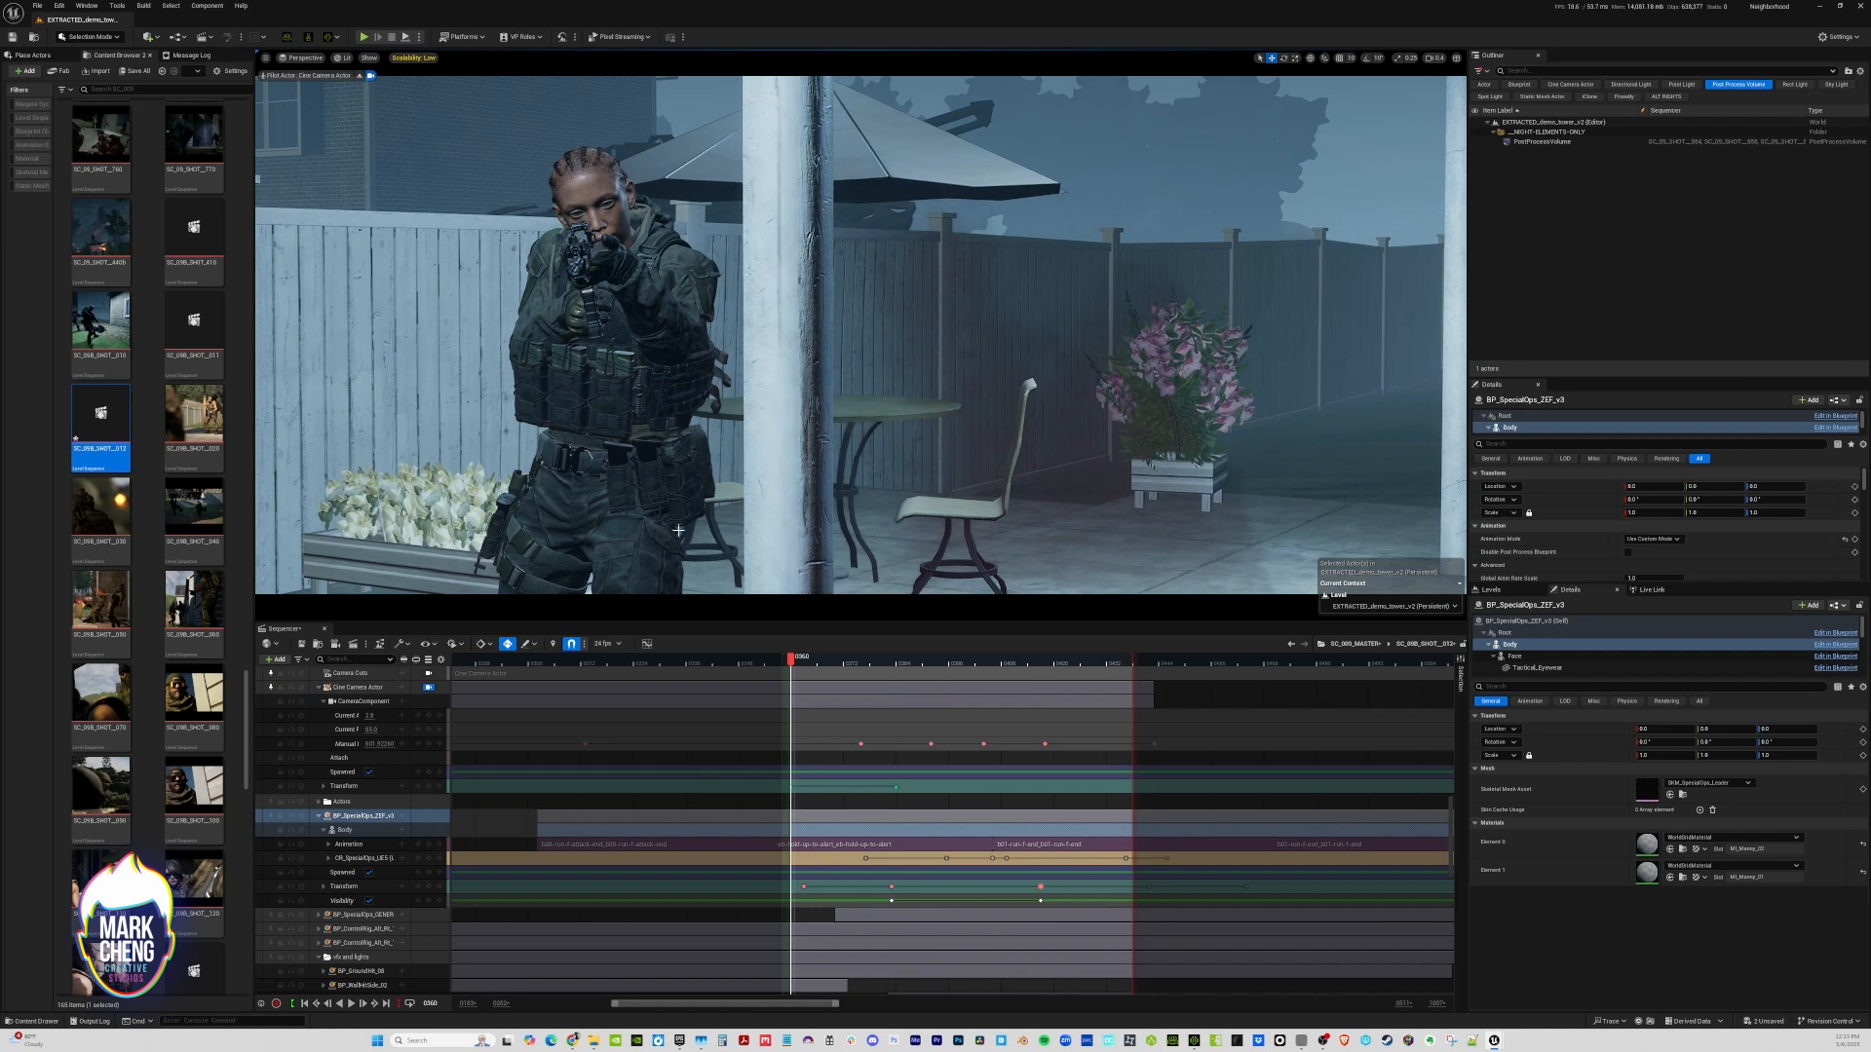
{"action": "left_click", "coordinate": [873, 807]}
Scrub through SC_09B_SHOT__012 to review the front-facing camera, and save the shot and the master sequence
{"action": "left_click_drag", "start_coordinate": [808, 666], "coordinate": [955, 657]}
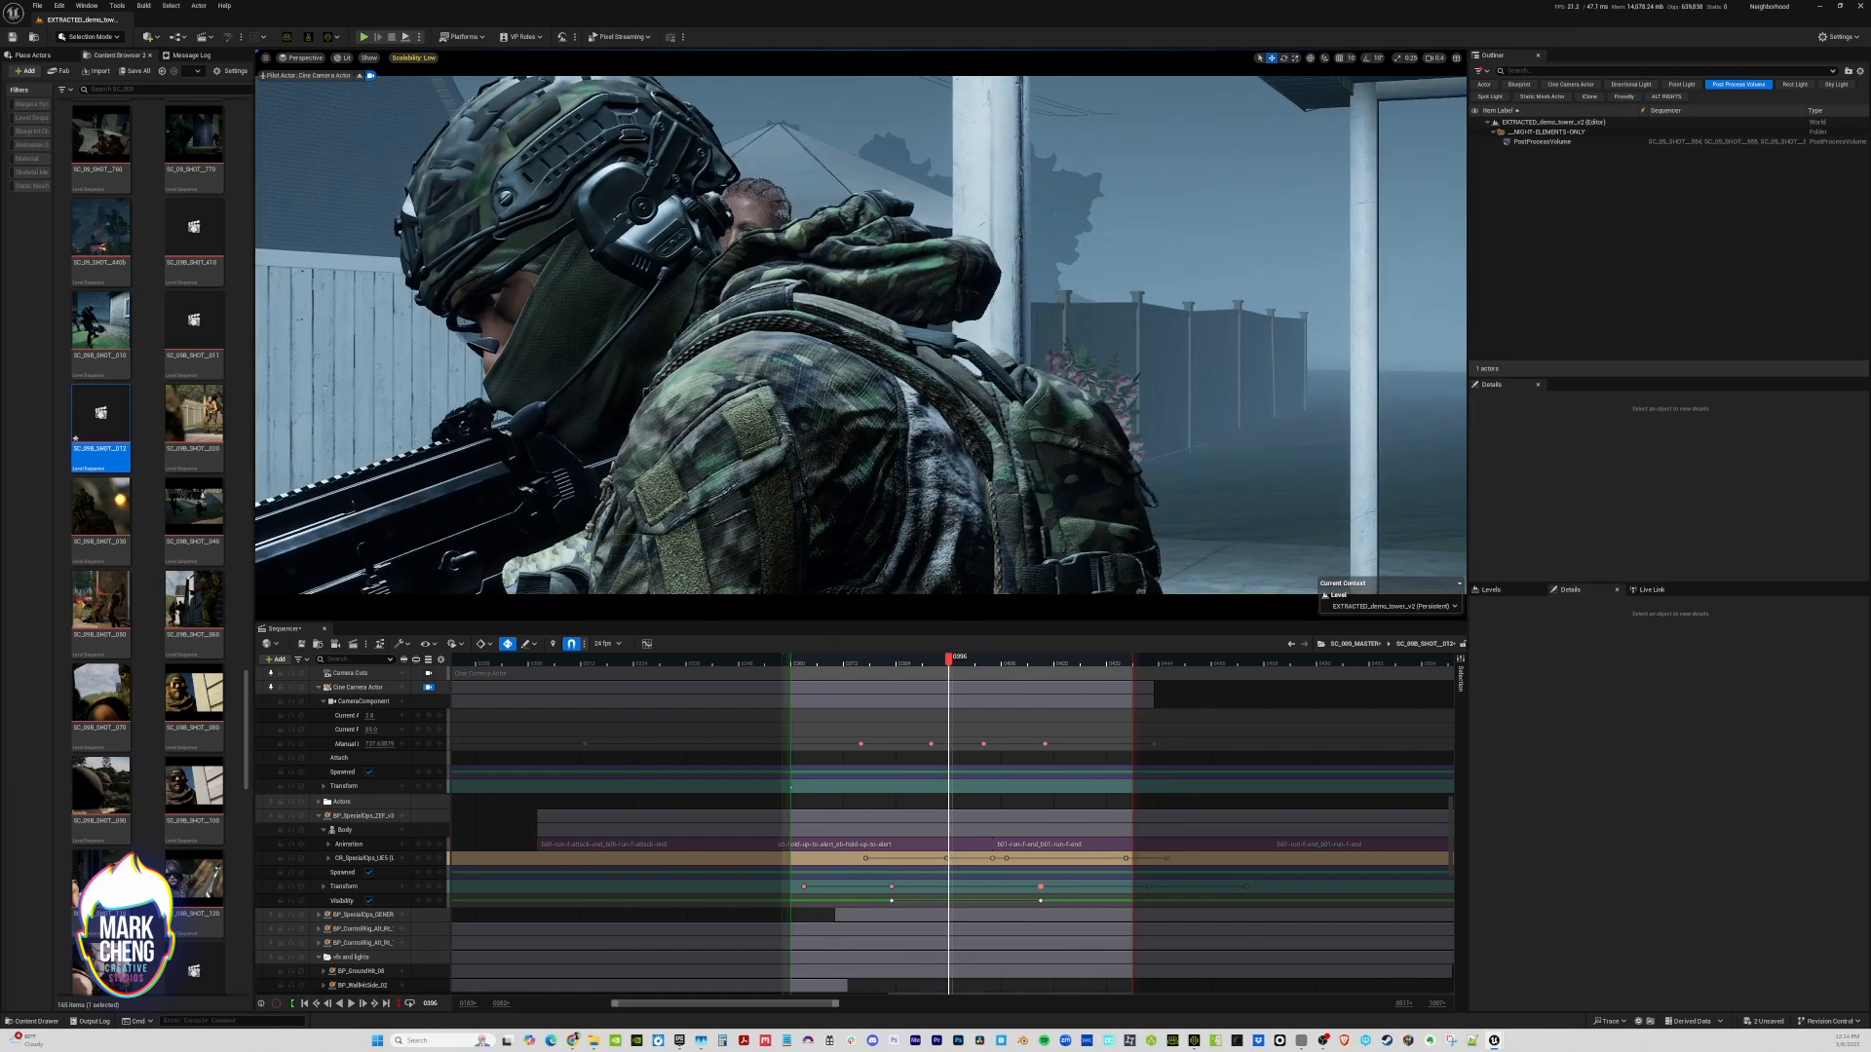
{"action": "mouse_move", "coordinate": [797, 663]}
{"action": "left_mouse_down"}
{"action": "mouse_move", "coordinate": [1001, 667]}
{"action": "mouse_move", "coordinate": [831, 667]}
{"action": "left_mouse_up"}
{"action": "left_click", "coordinate": [303, 645]}
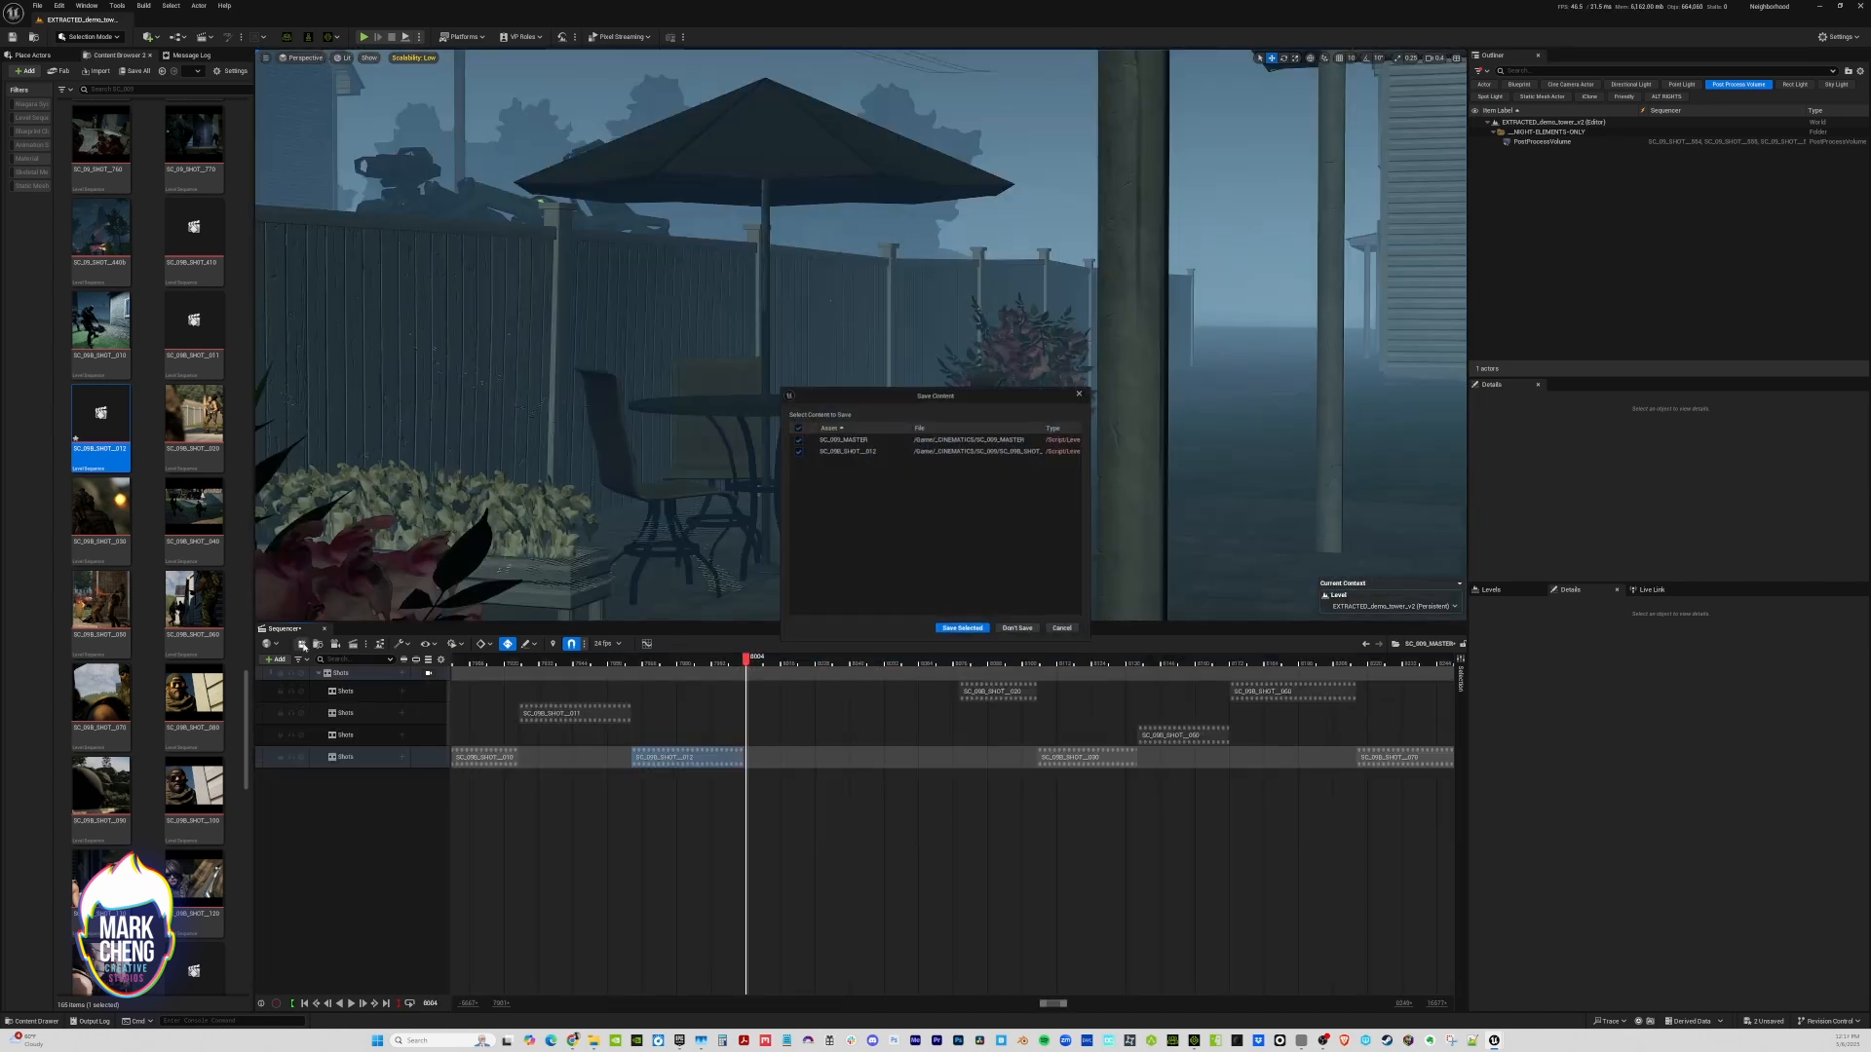
{"action": "left_click", "coordinate": [967, 631]}
Duplicate SC_09B_SHOT__012 as SC_09B_SHOT__013 and place it directly after SC_09B_SHOT__012 in the master timeline
{"action": "right_click", "coordinate": [721, 757]}
{"action": "mouse_move", "coordinate": [764, 429]}
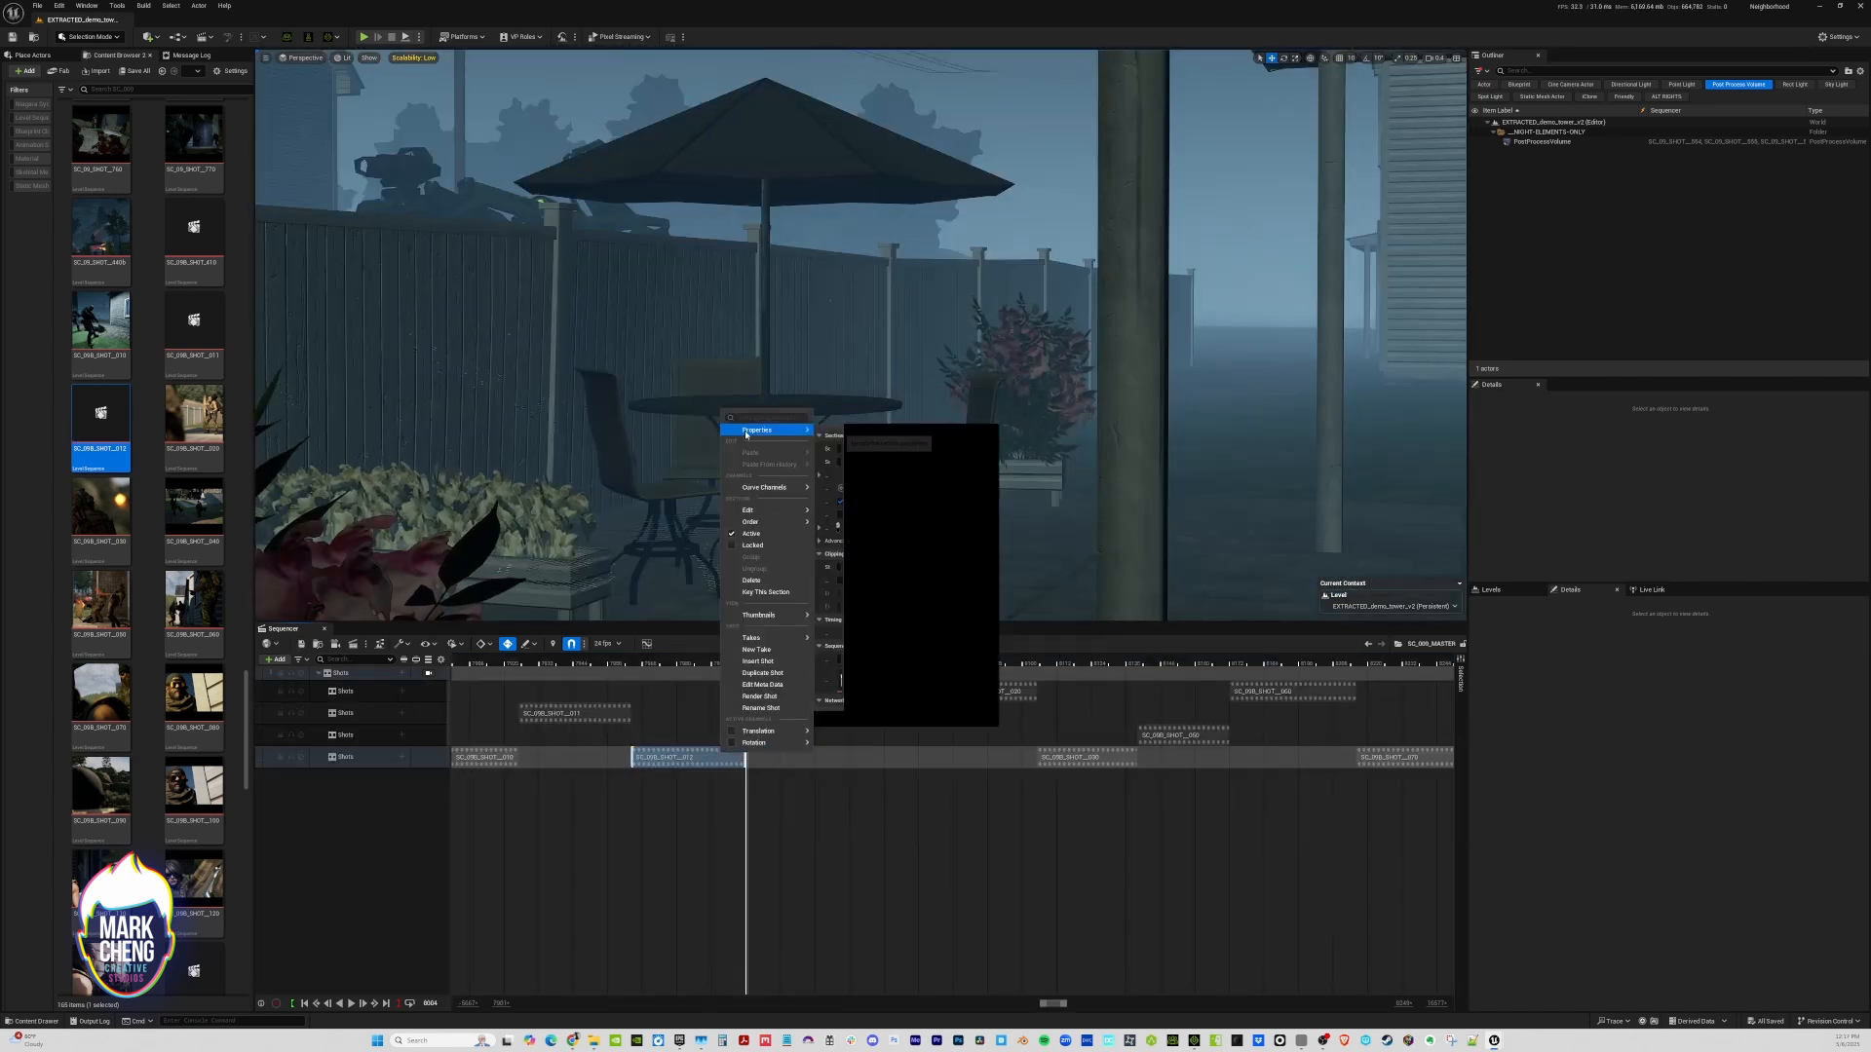
{"action": "left_click", "coordinate": [961, 685]}
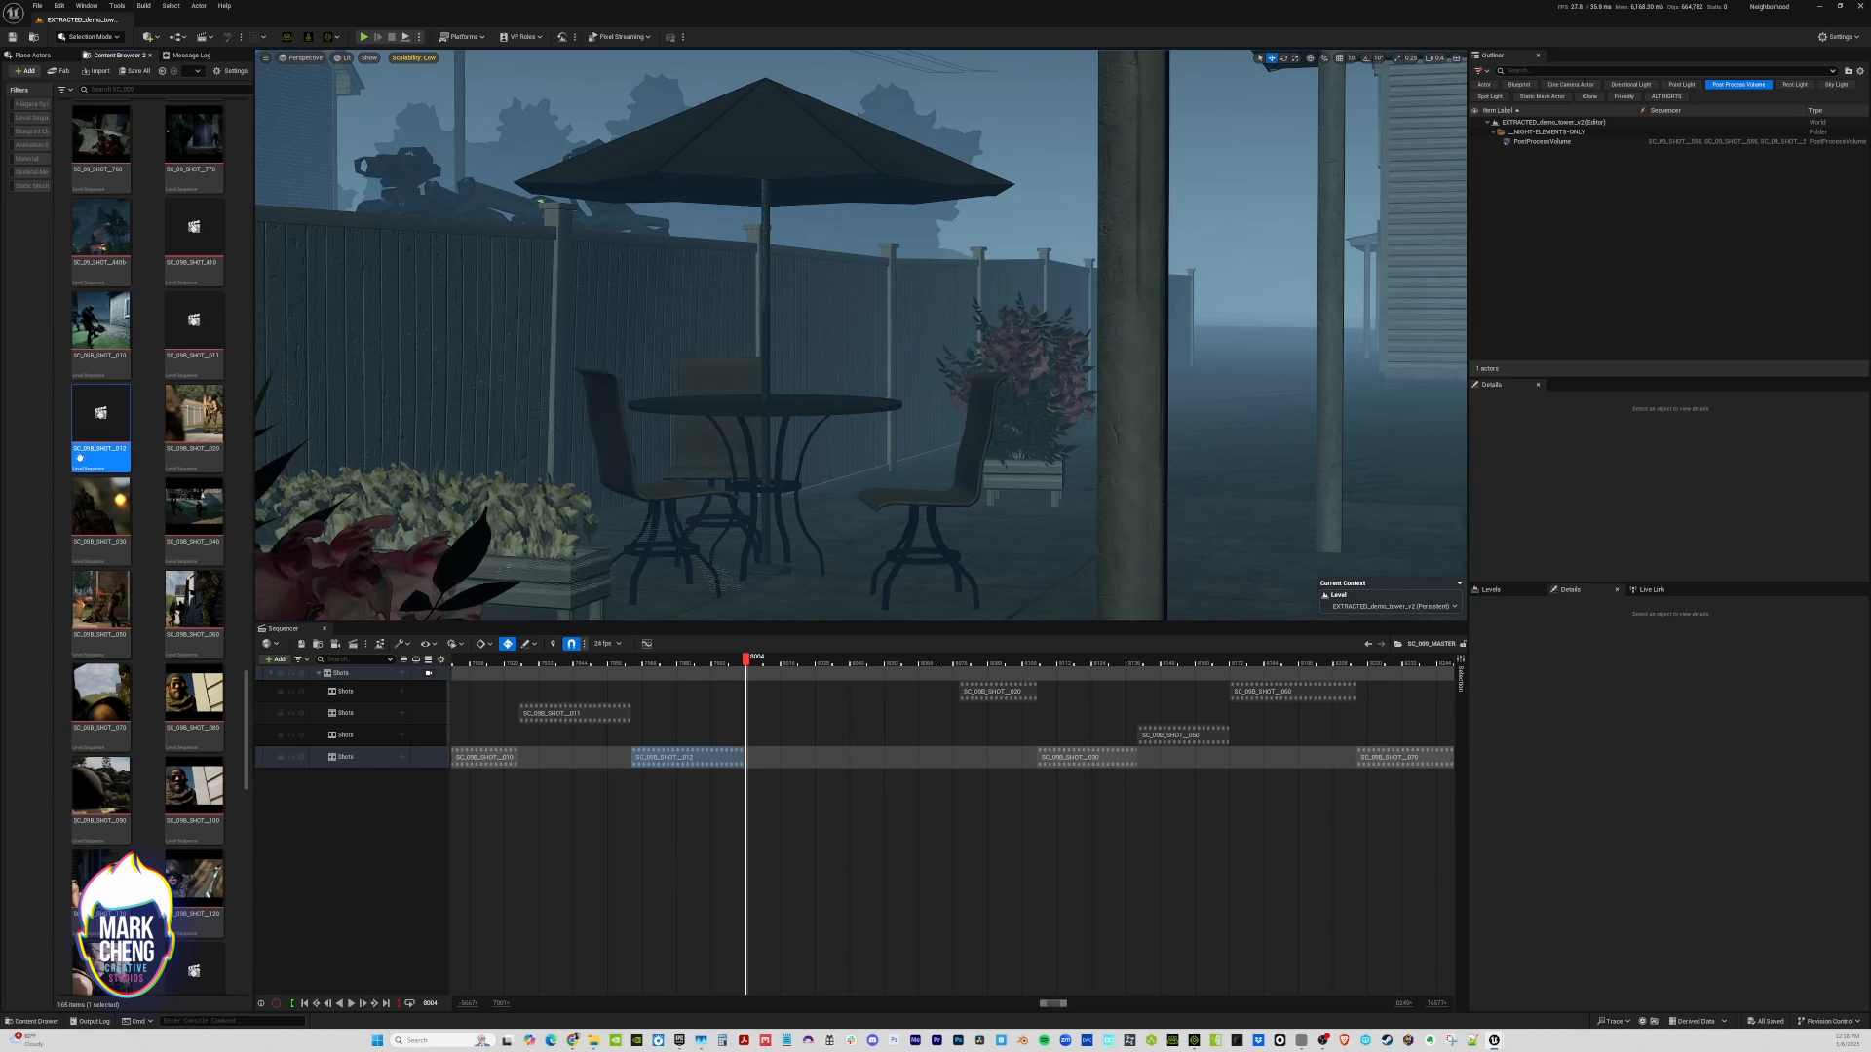
{"action": "right_click", "coordinate": [109, 421]}
{"action": "left_click", "coordinate": [145, 524]}
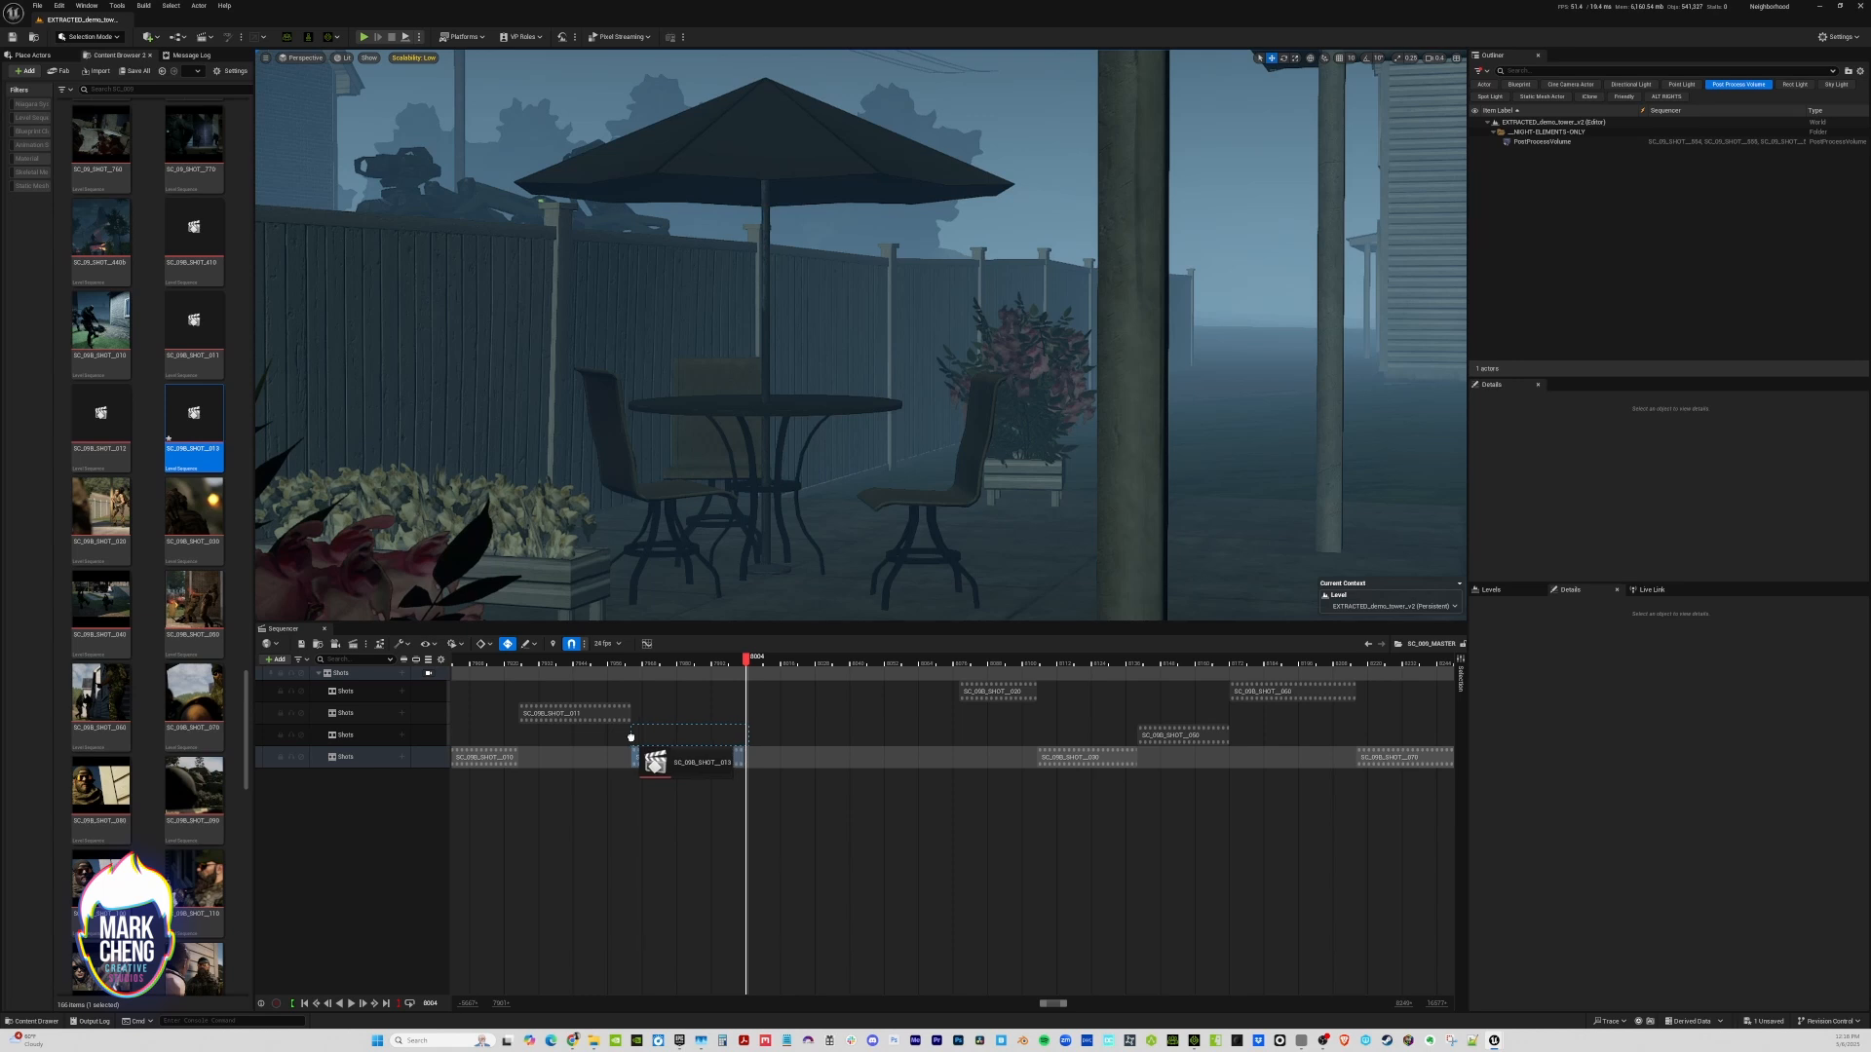
{"action": "left_click_drag", "start_coordinate": [717, 741], "coordinate": [912, 741]}
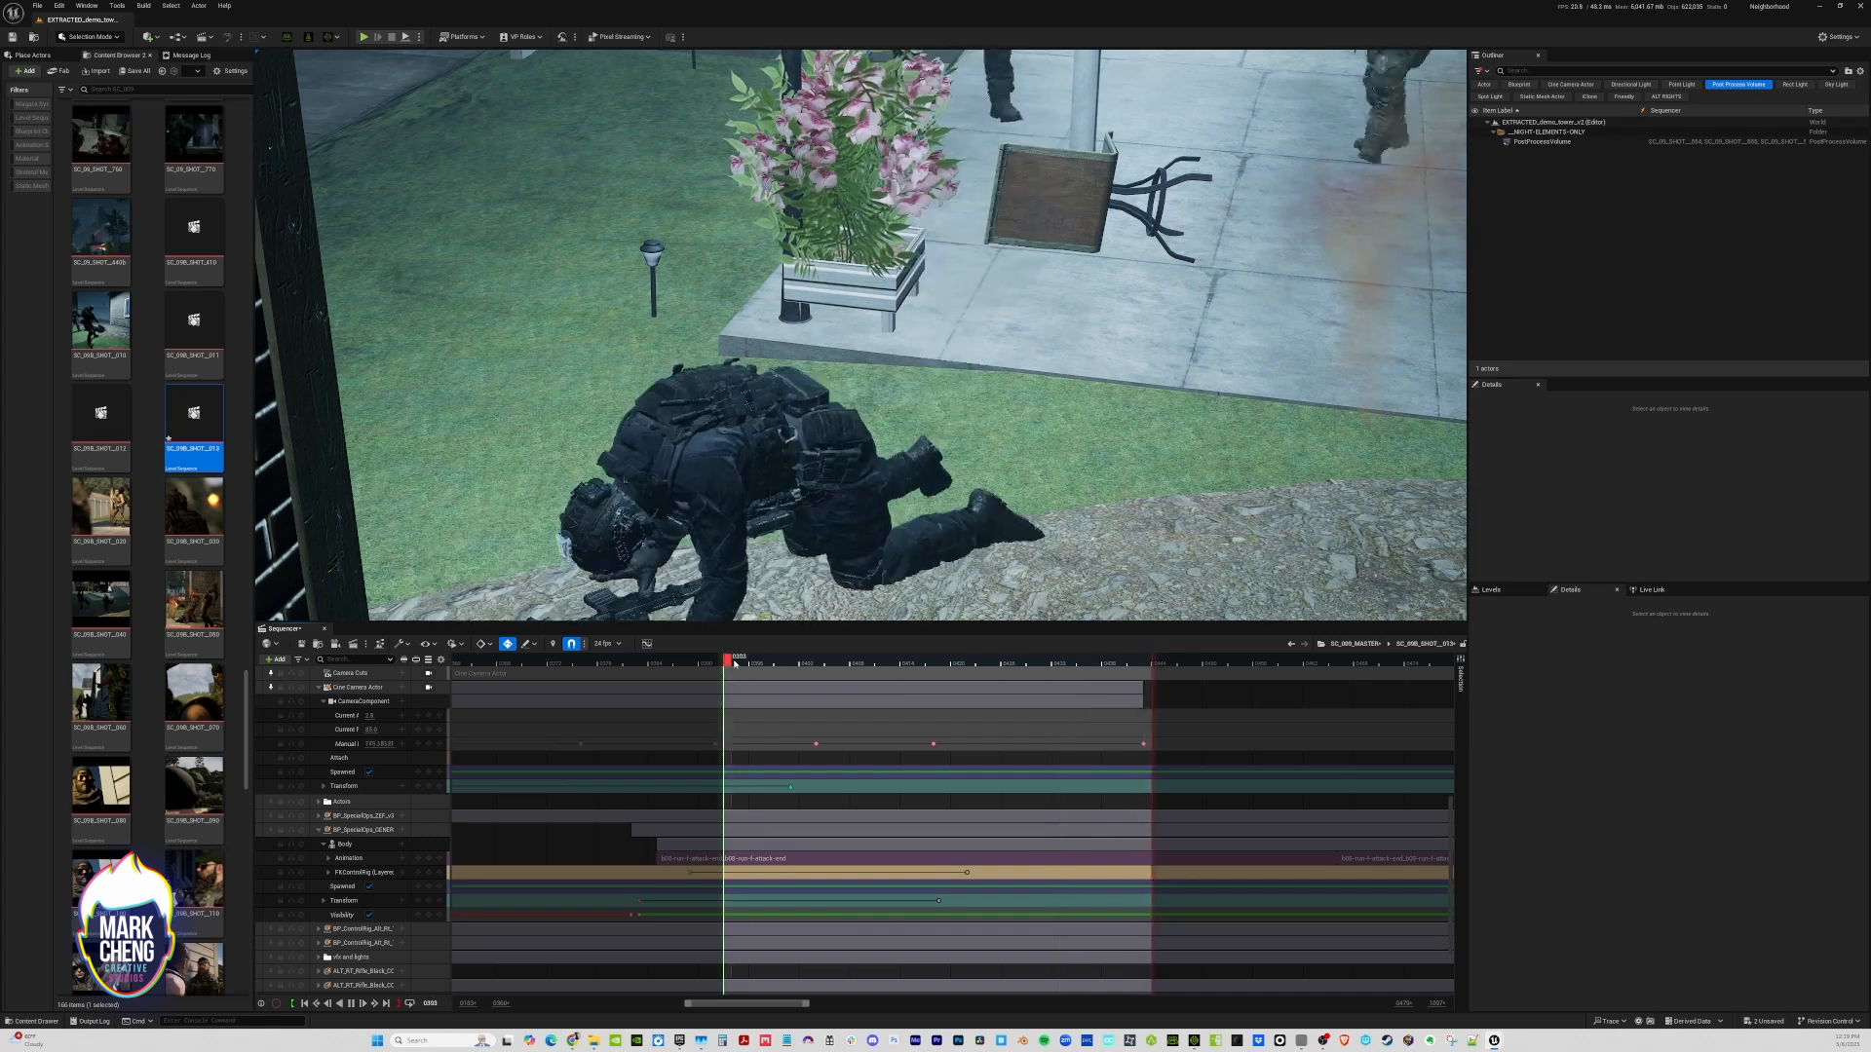
Play SC_09B_SHOT__013, return to its start, and reposition its camera low in front of the crouching soldier, facing the two standing soldiers
{"action": "key", "text": "space"}
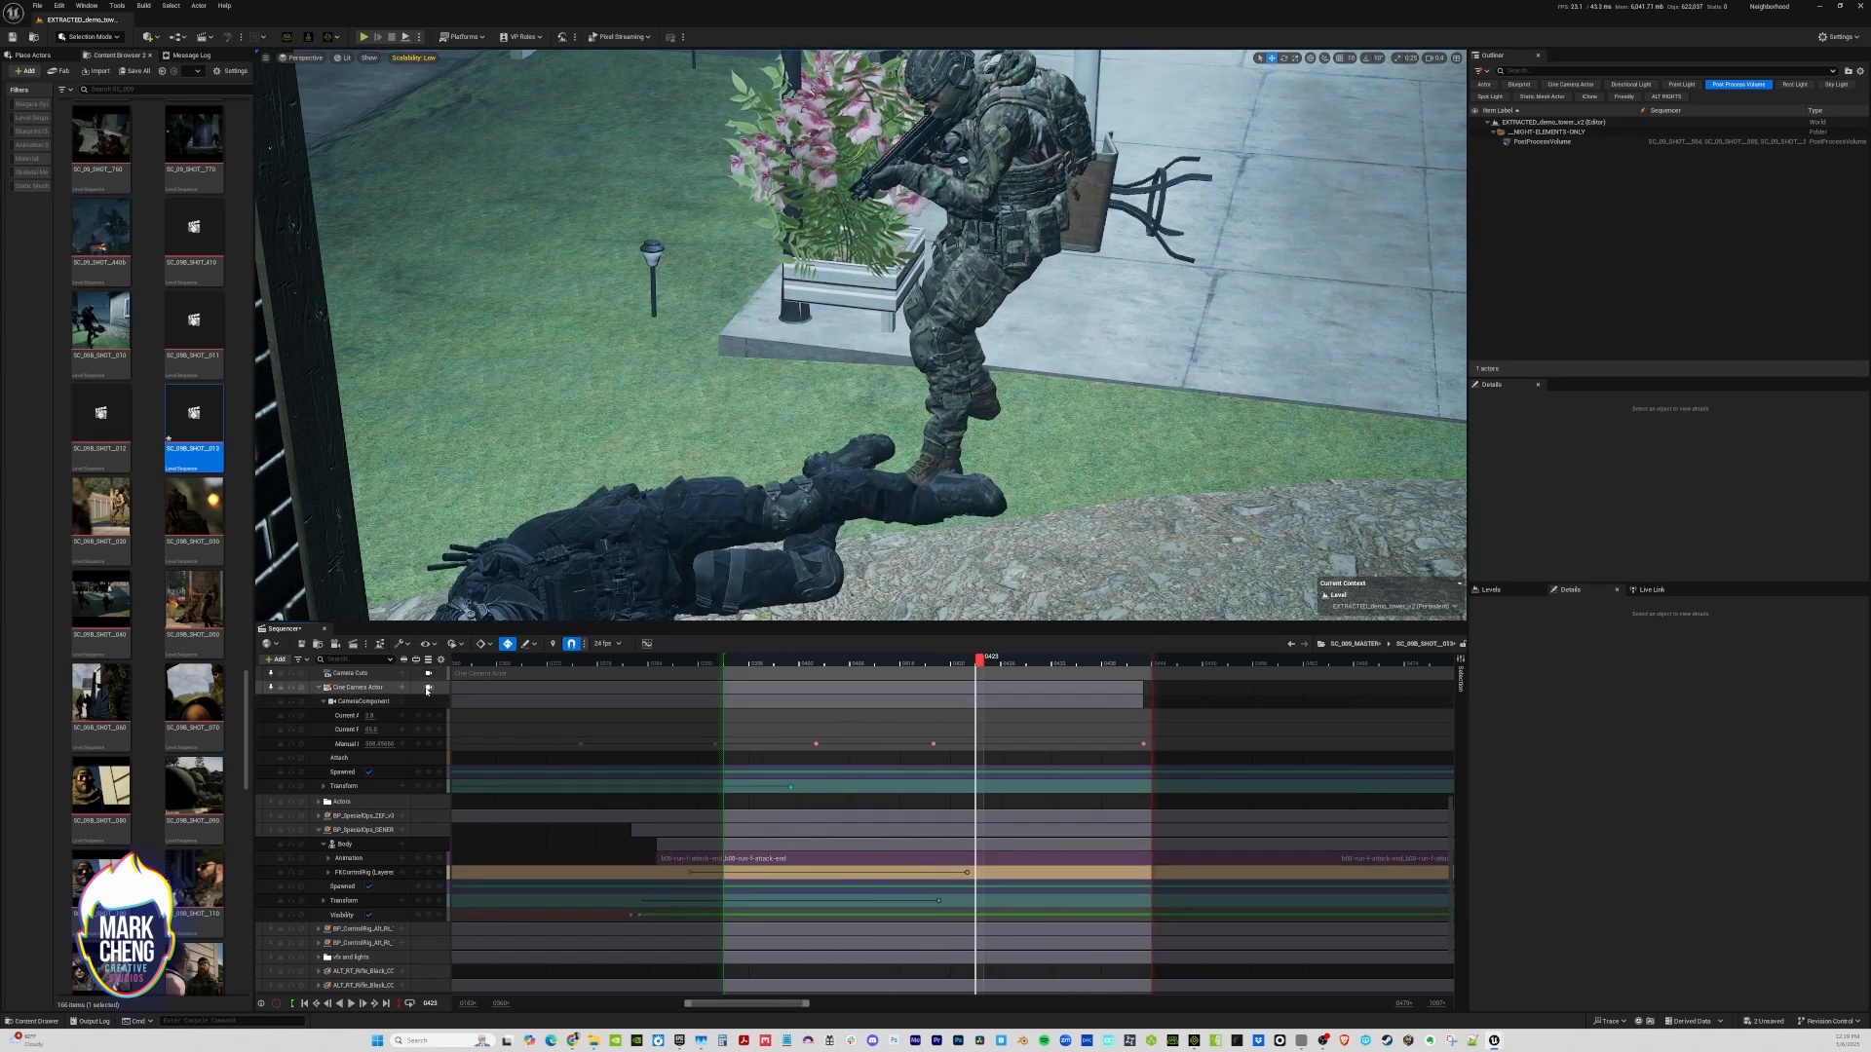
{"action": "left_click", "coordinate": [308, 1004]}
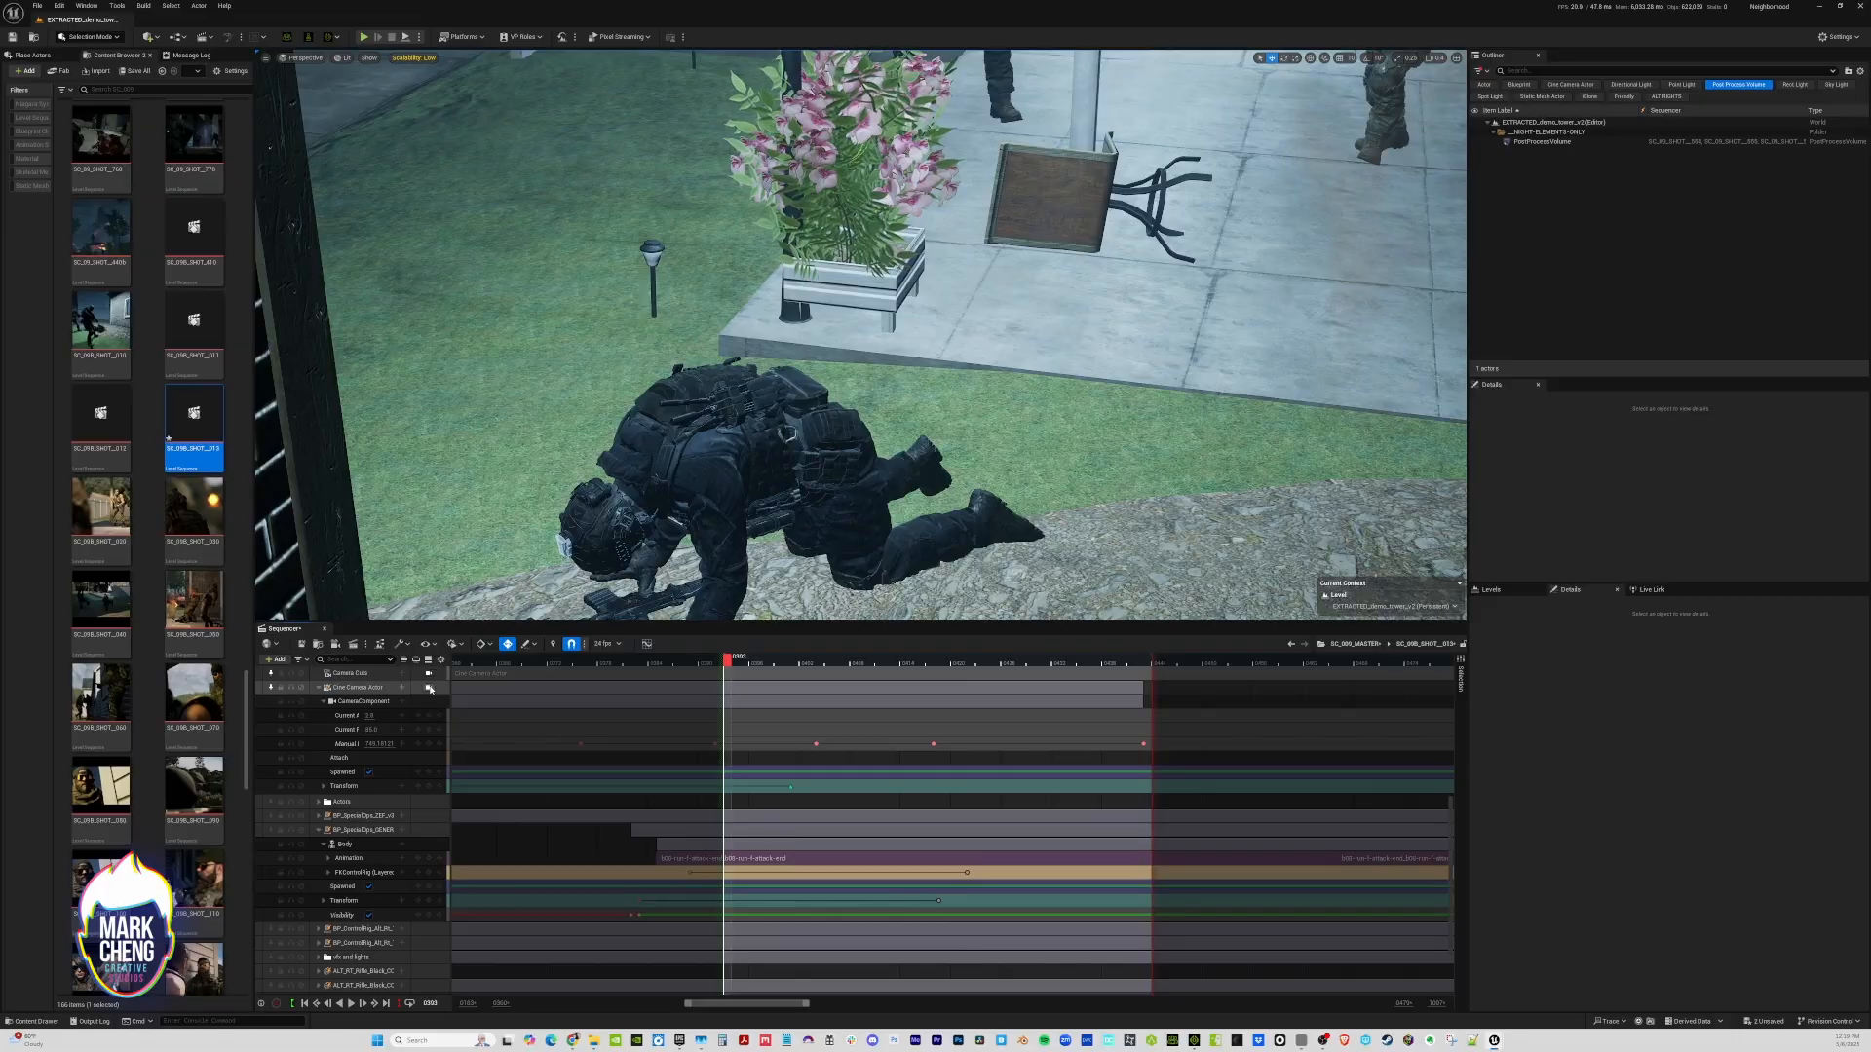
{"action": "left_click", "coordinate": [429, 687]}
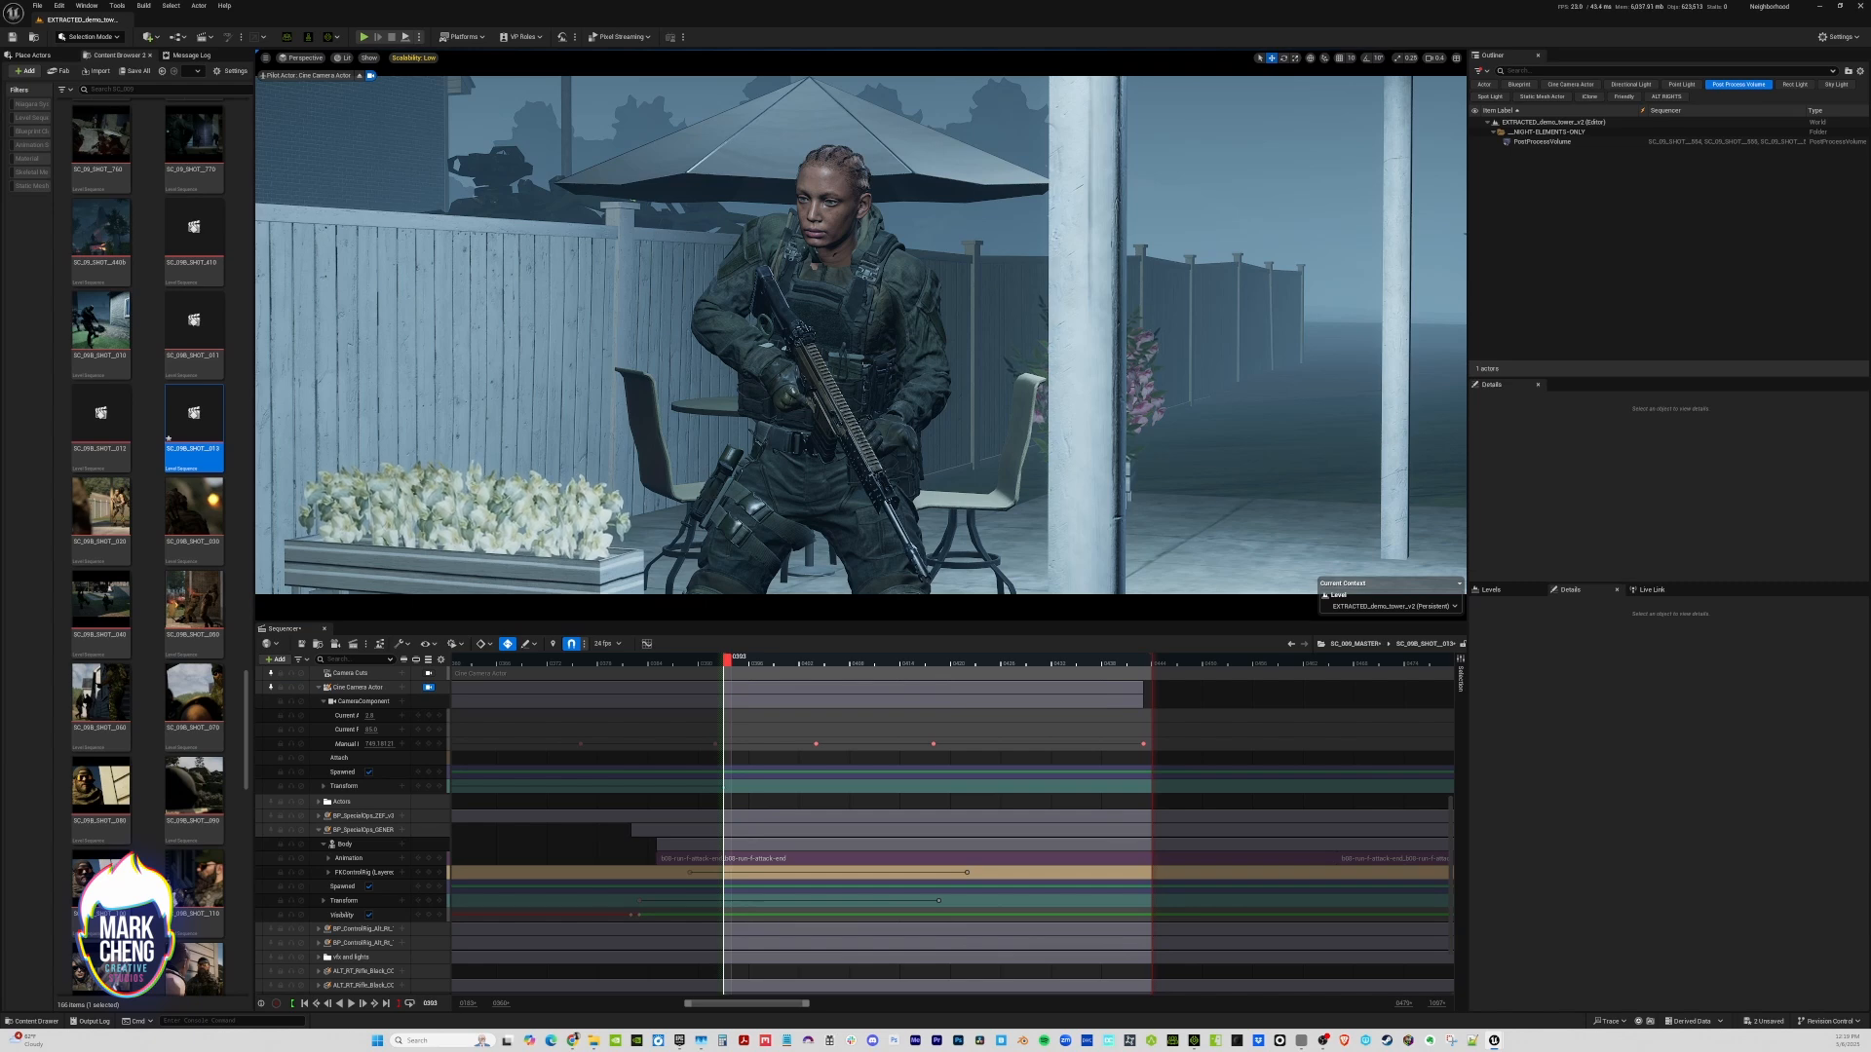
{"action": "right_click_drag", "start_coordinate": [862, 335], "coordinate": [1198, 338]}
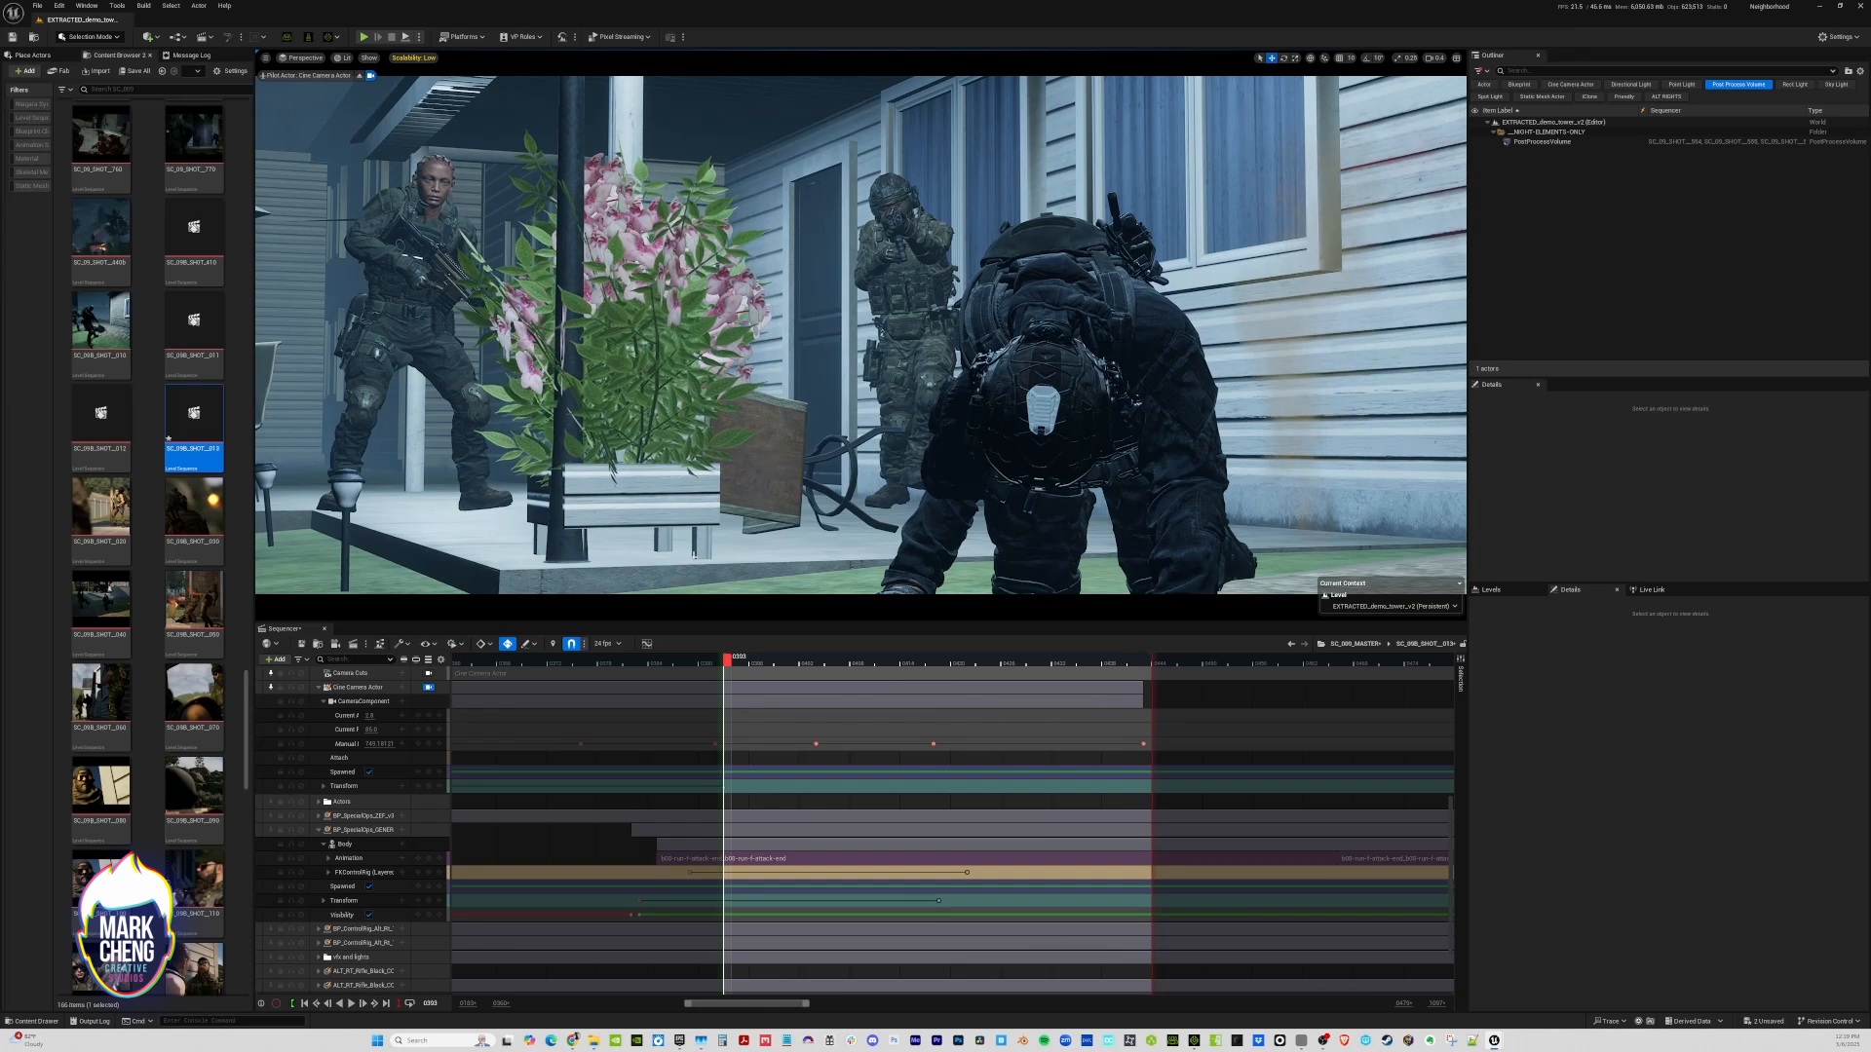
Midway through SC_09B_SHOT__013, reframe the camera closer and lower toward the aiming soldier, and play the move from the start
{"action": "left_click_drag", "start_coordinate": [777, 660], "coordinate": [979, 640]}
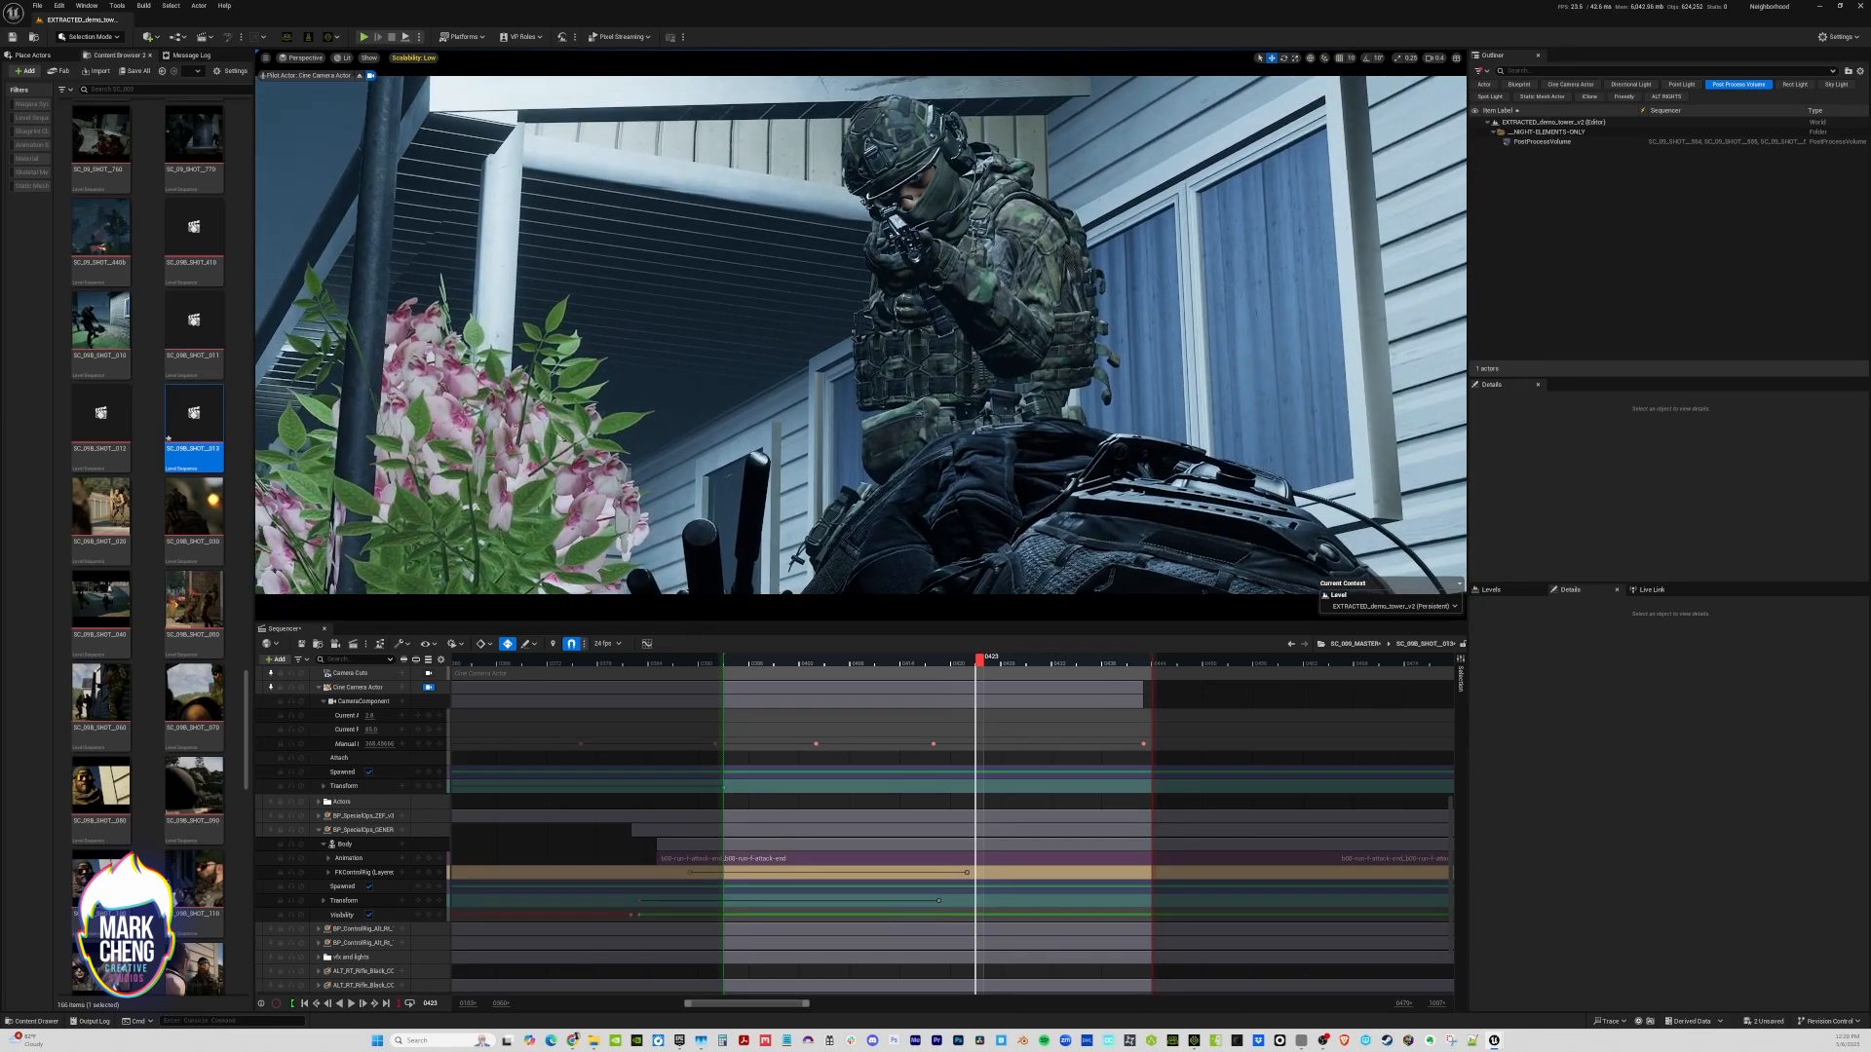
{"action": "left_click", "coordinate": [738, 659]}
{"action": "key", "text": "space"}
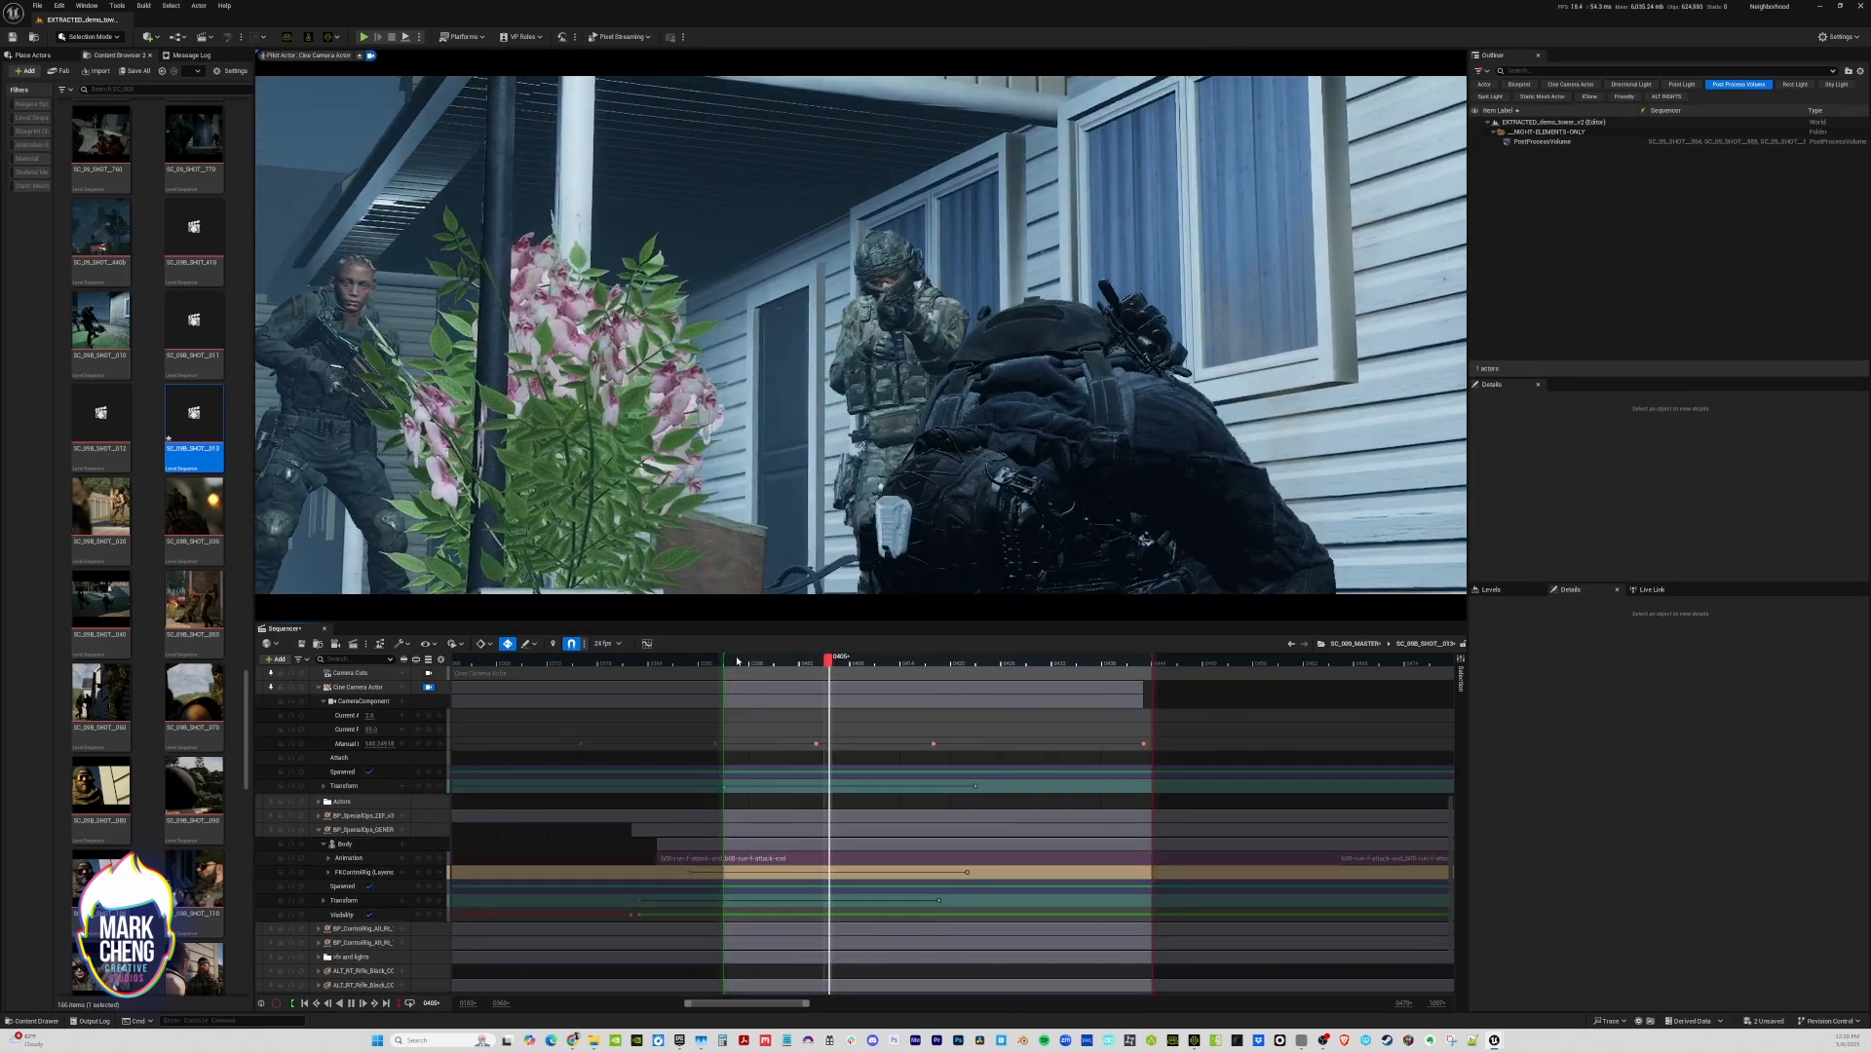
{"action": "key", "text": "space"}
{"action": "left_click", "coordinate": [733, 661]}
{"action": "key", "text": "space"}
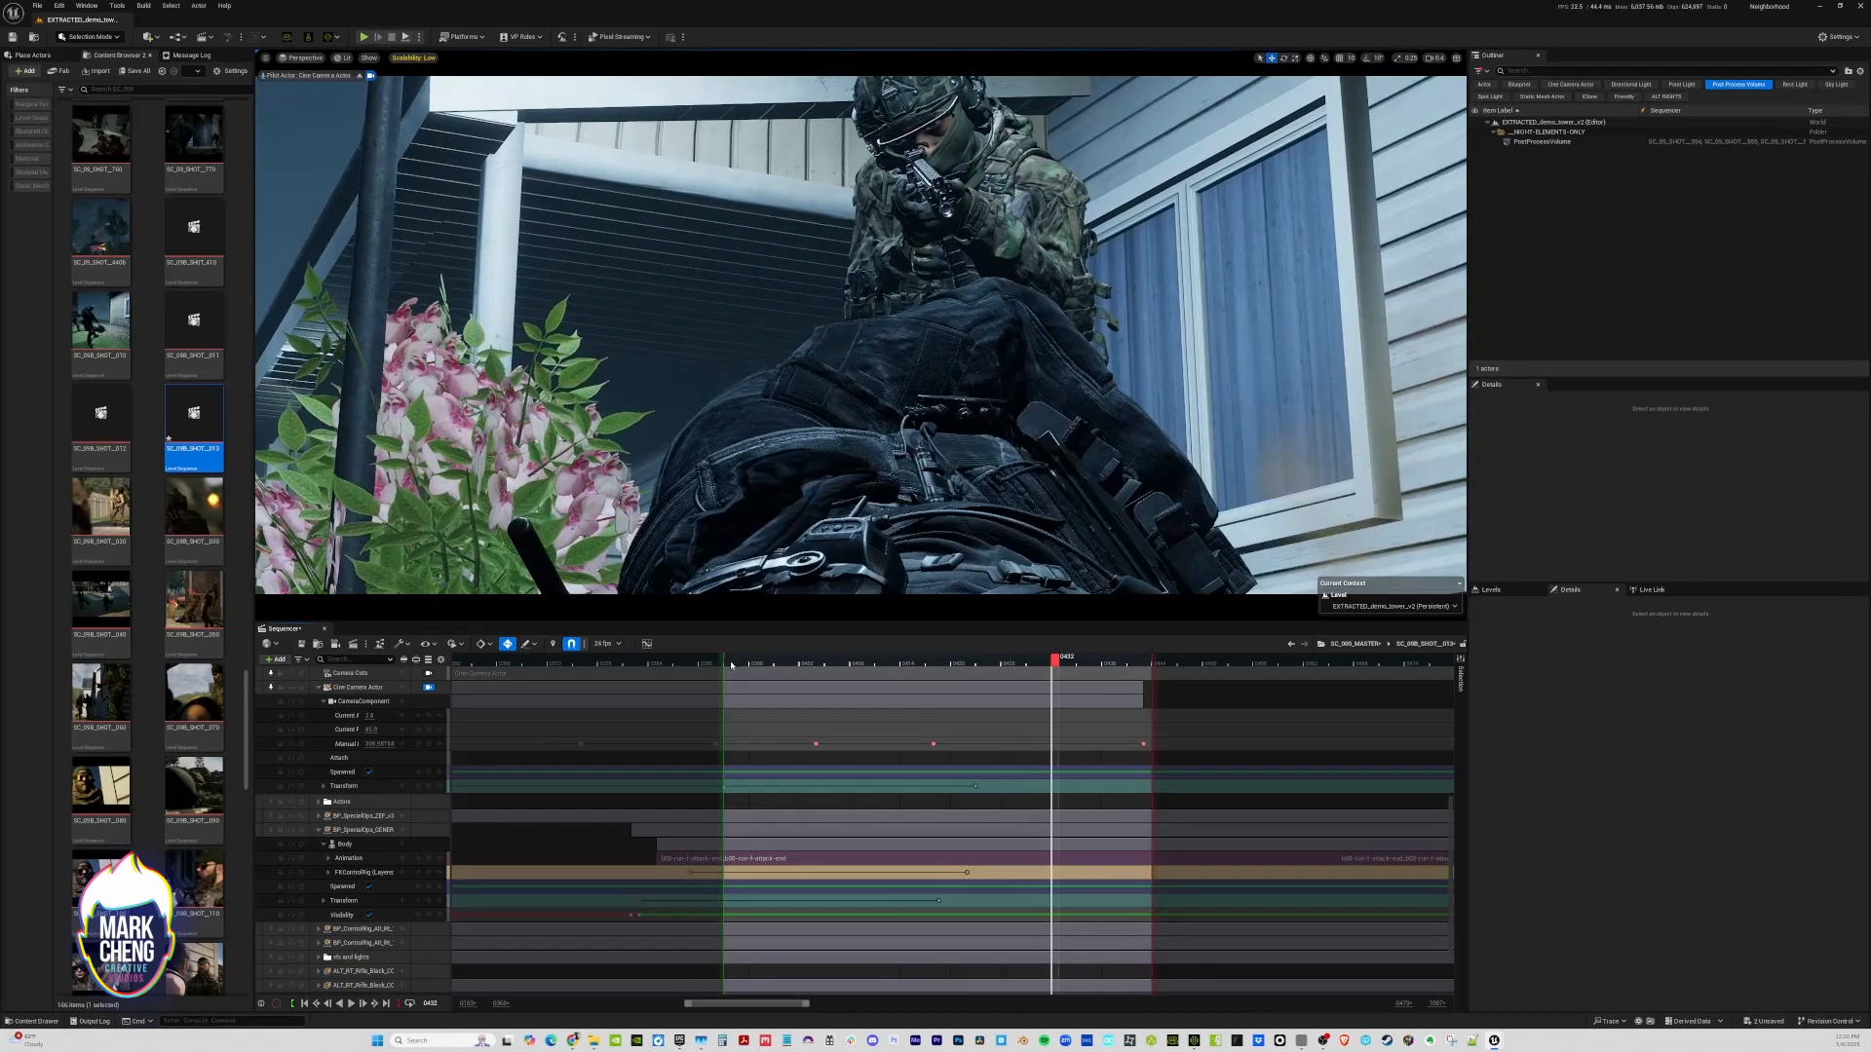
Replay SC_09B_SHOT__013 from its start to review the reframed camera move, and return to the start of the shot
{"action": "left_click", "coordinate": [733, 662]}
{"action": "key", "text": "space"}
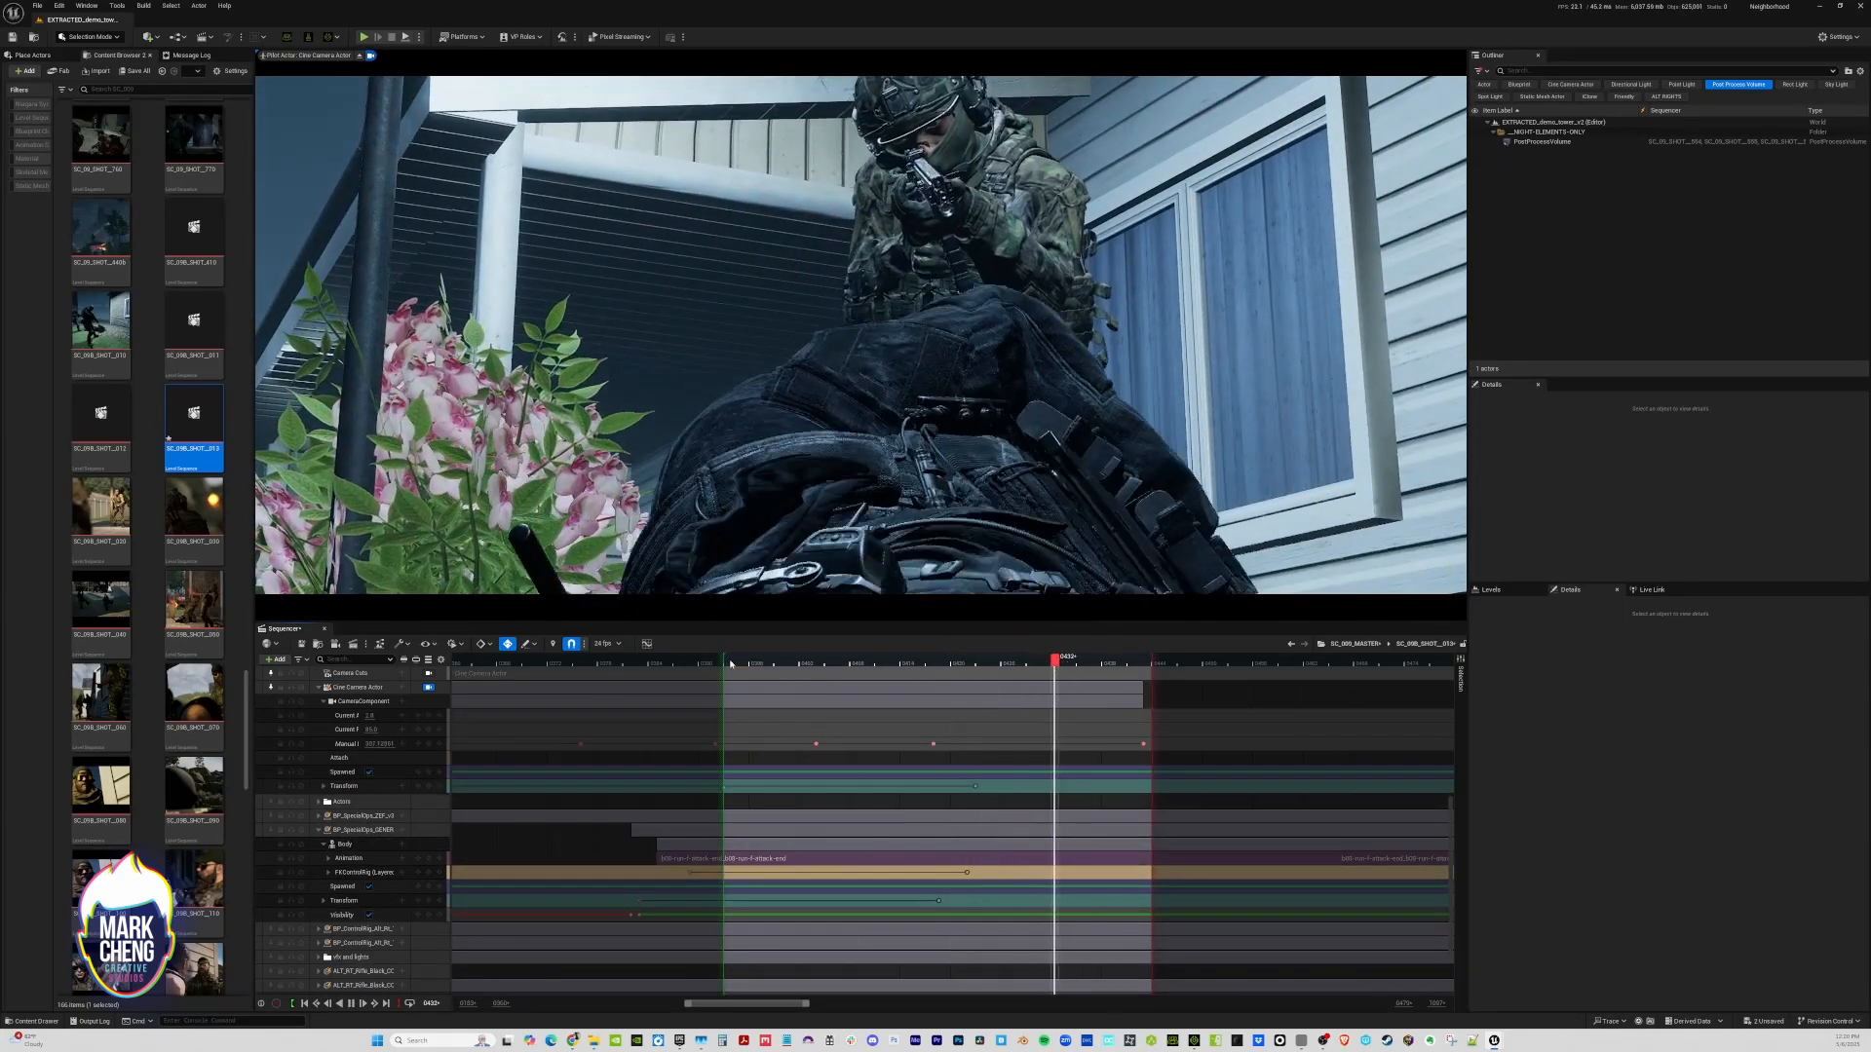
{"action": "left_click", "coordinate": [732, 663]}
{"action": "key", "text": "space"}
{"action": "left_click", "coordinate": [731, 663]}
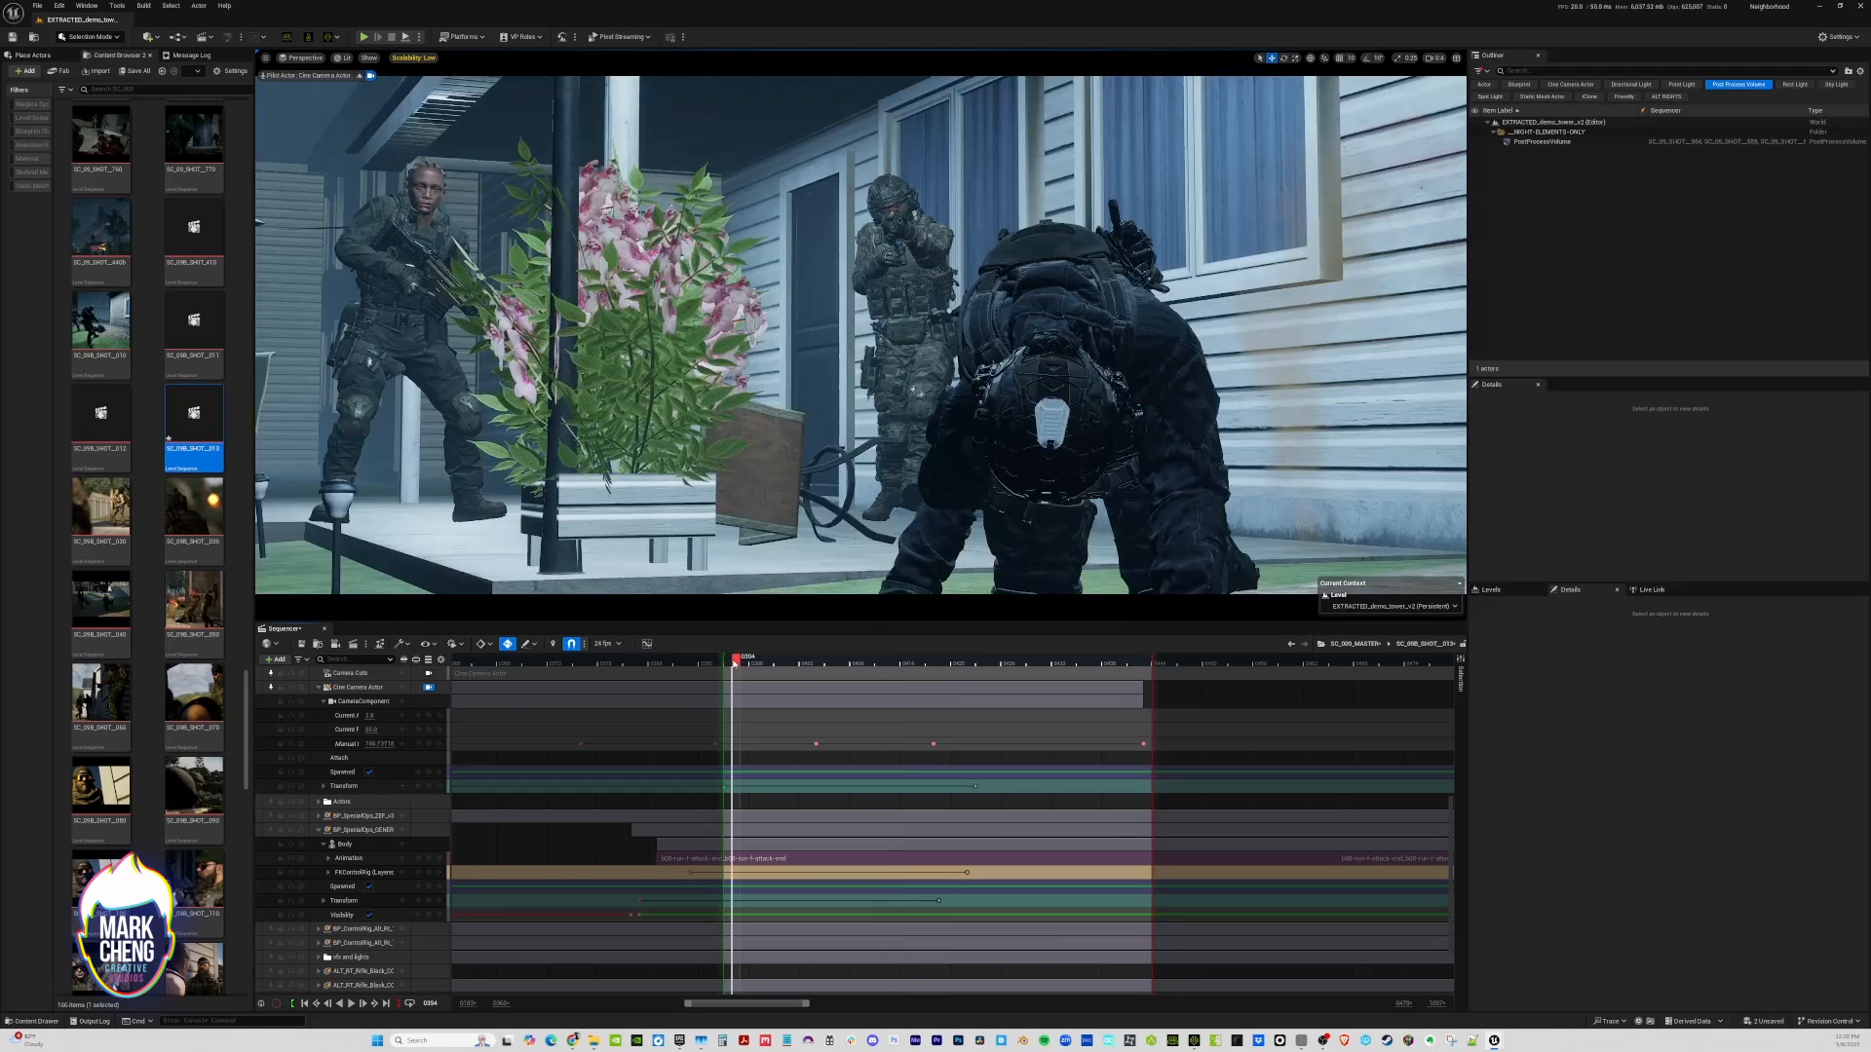
Add the BP_Cinematic_gunfire camera shake to the Cine Camera Actor at frame 0407, and play the shot from its start to check the shake
{"action": "left_click", "coordinate": [402, 687]}
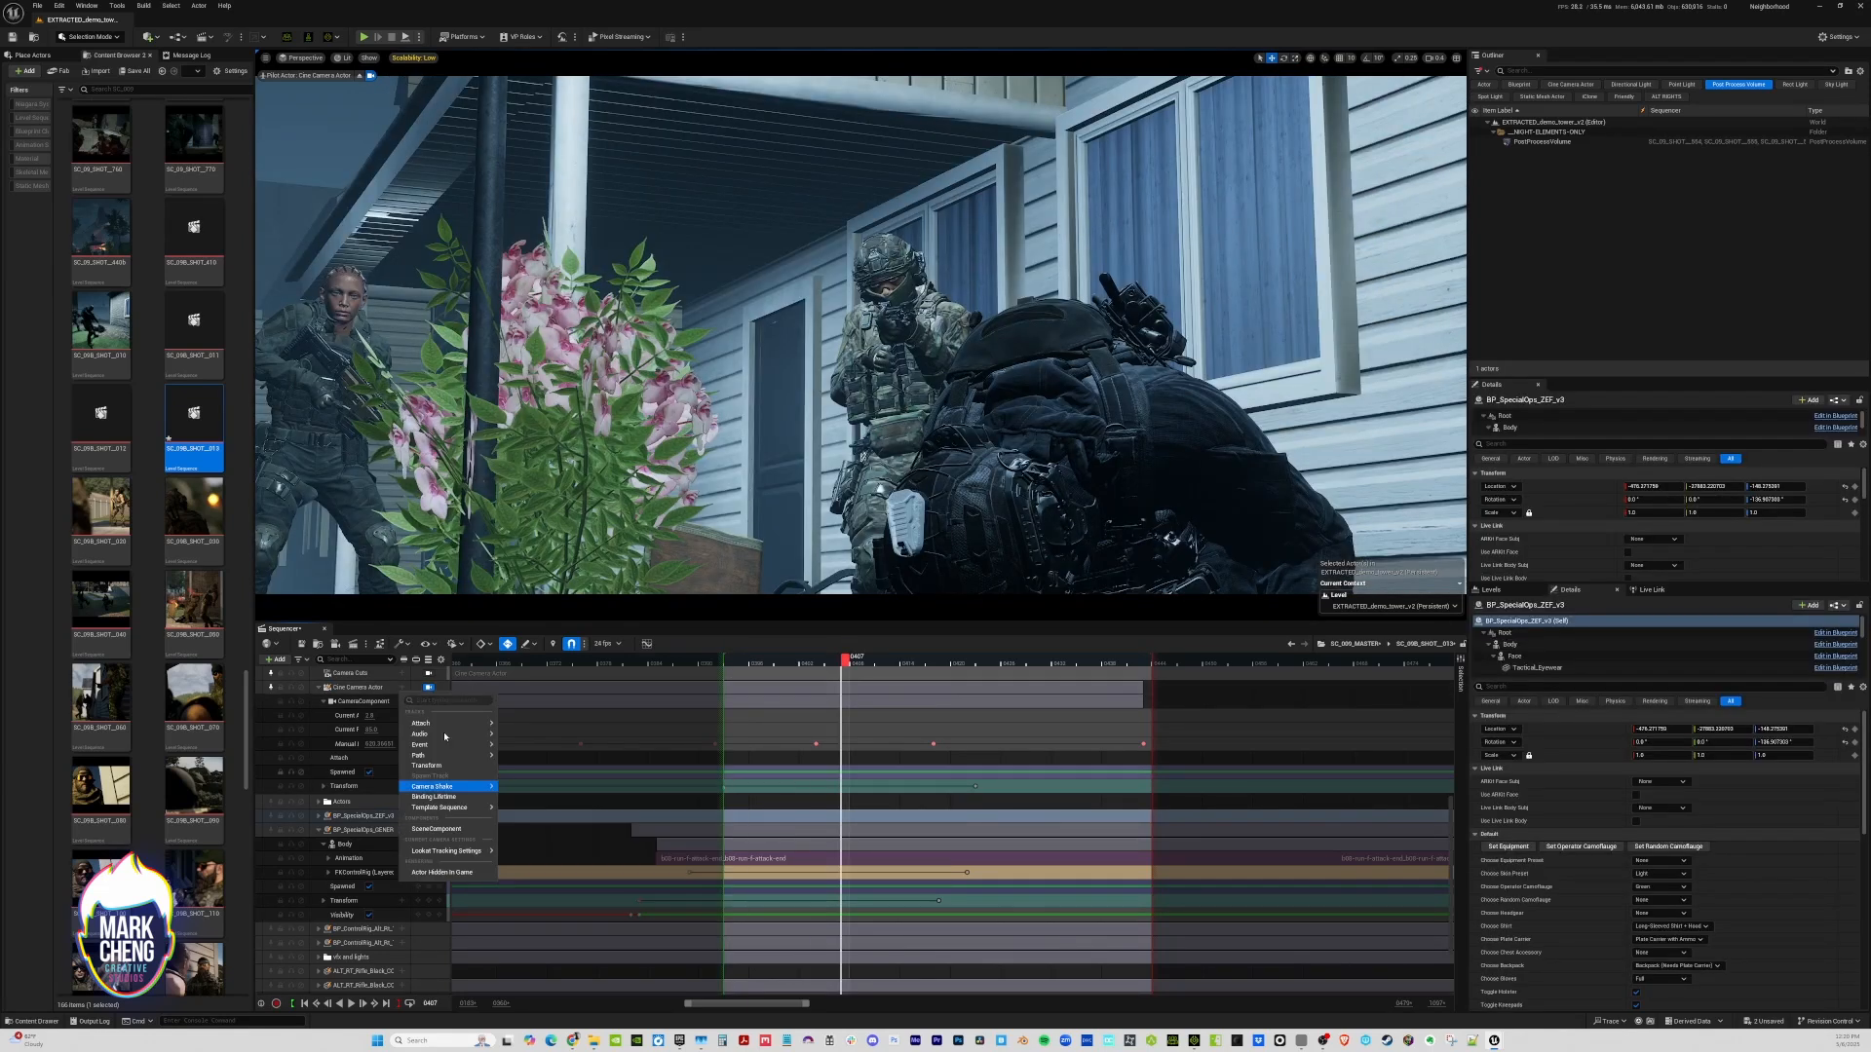
{"action": "mouse_move", "coordinate": [447, 788]}
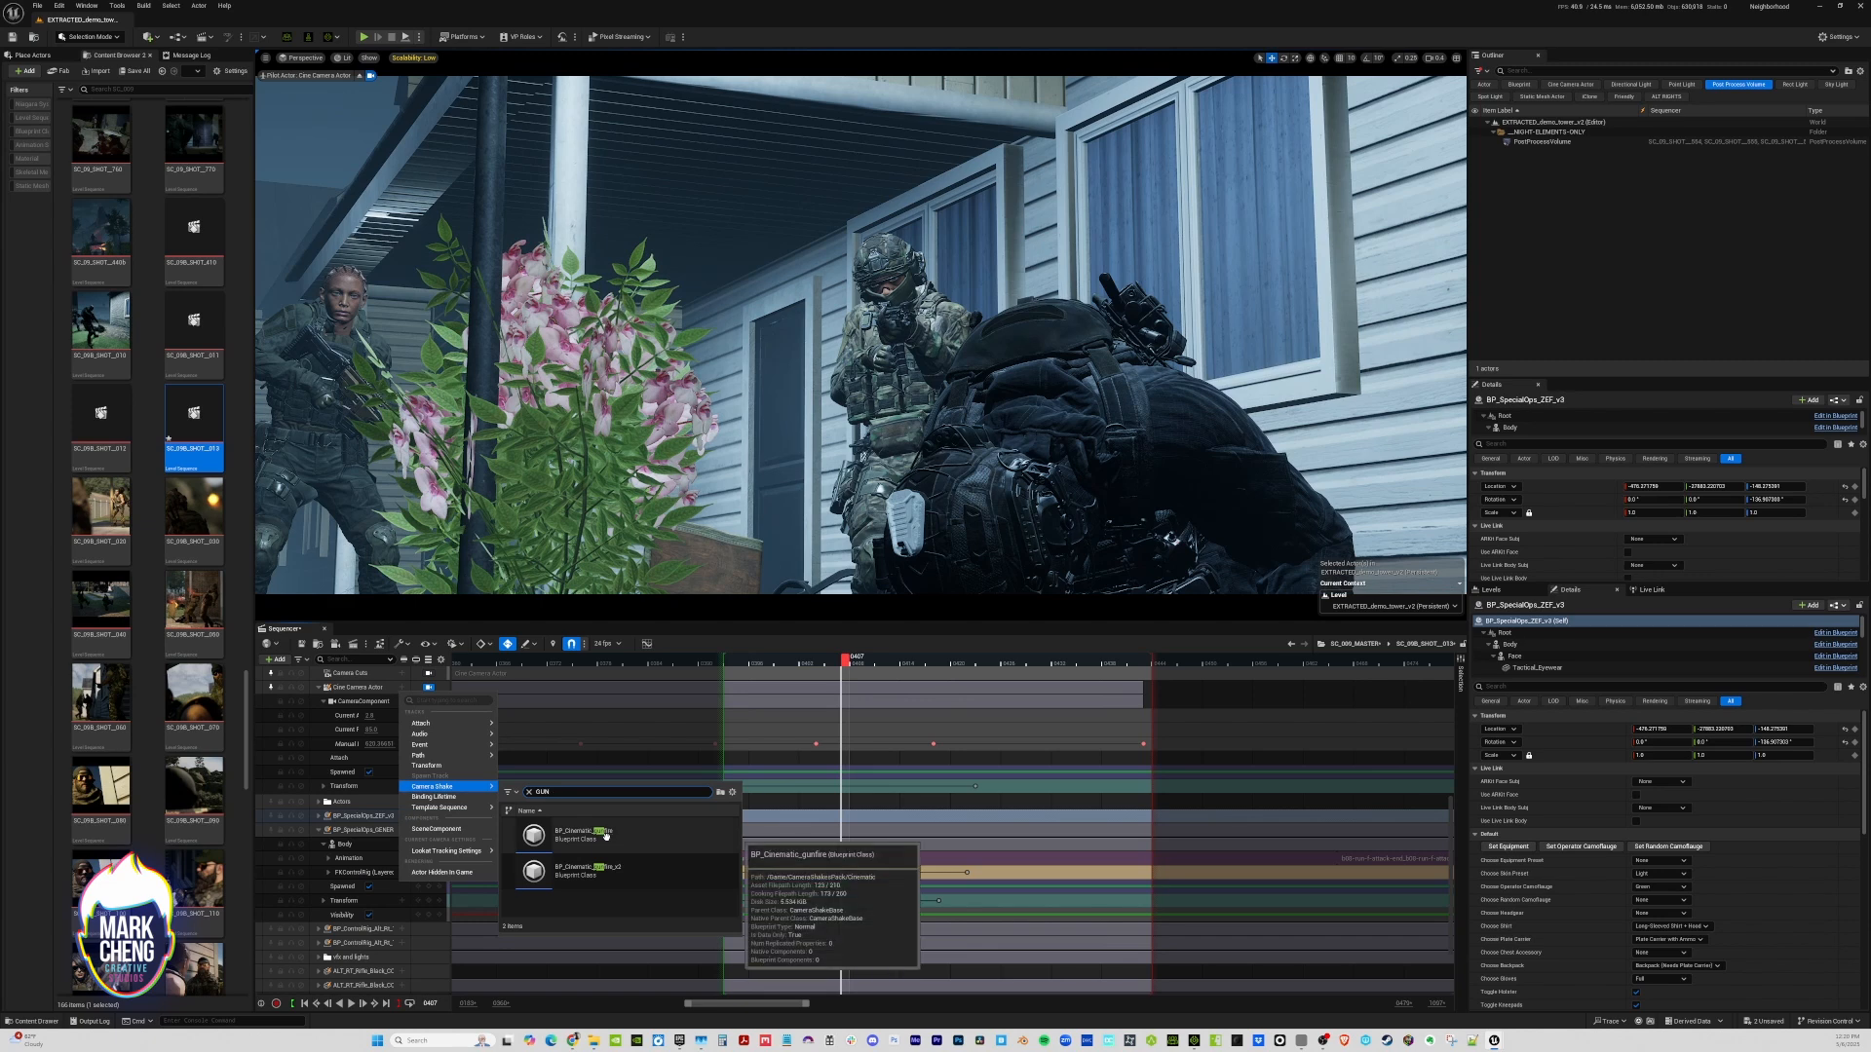
{"action": "left_click", "coordinate": [583, 835]}
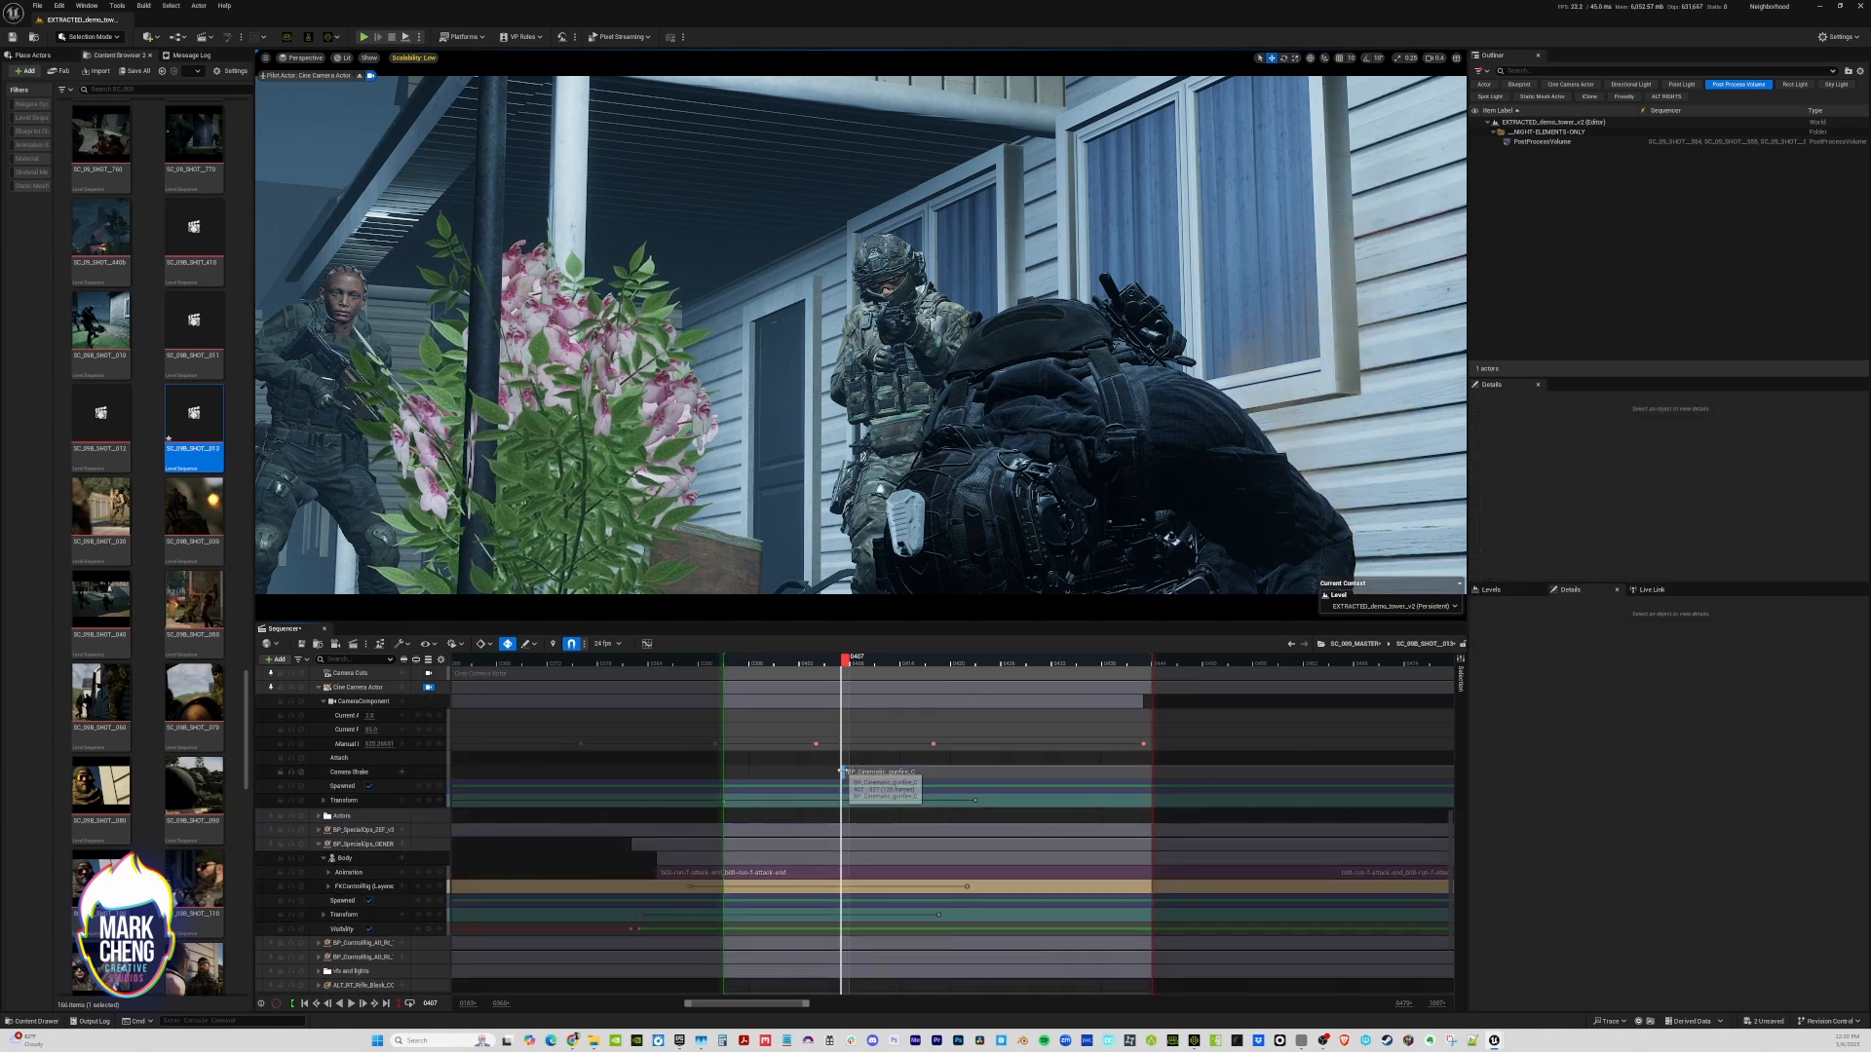
{"action": "key", "text": "space"}
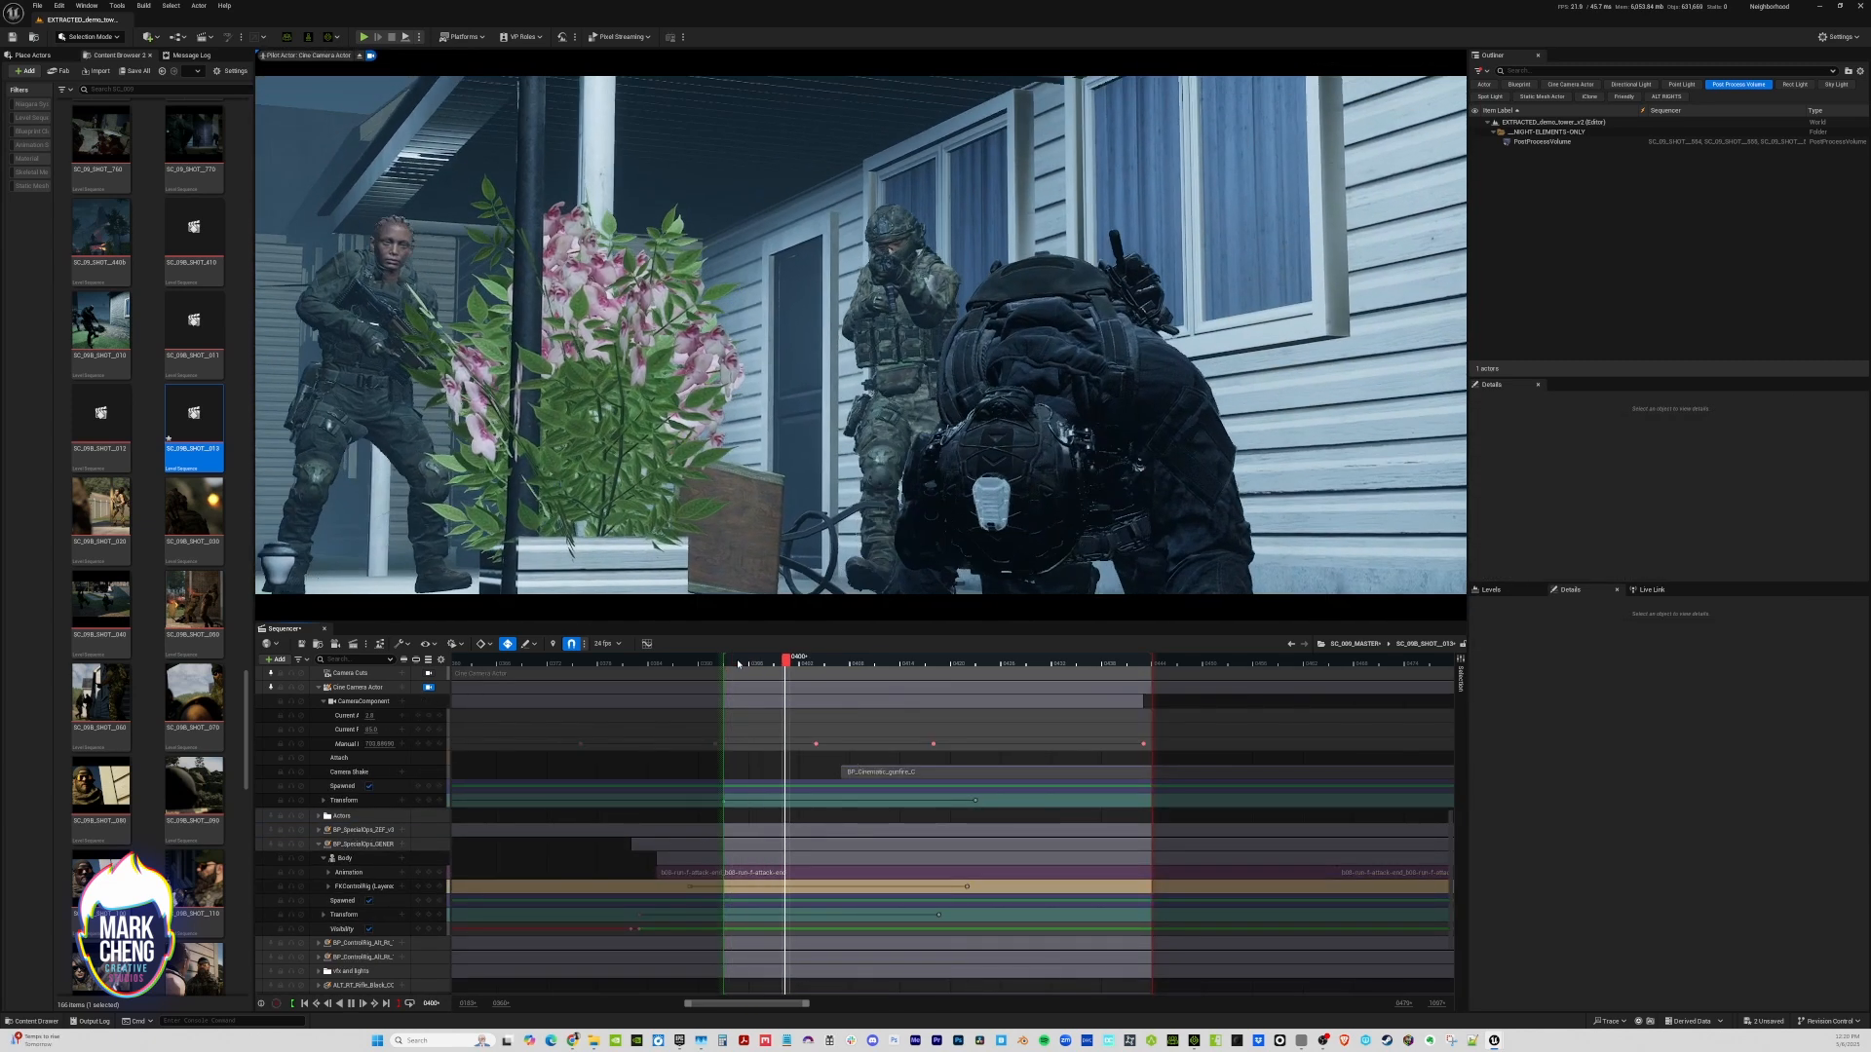
{"action": "key", "text": "space"}
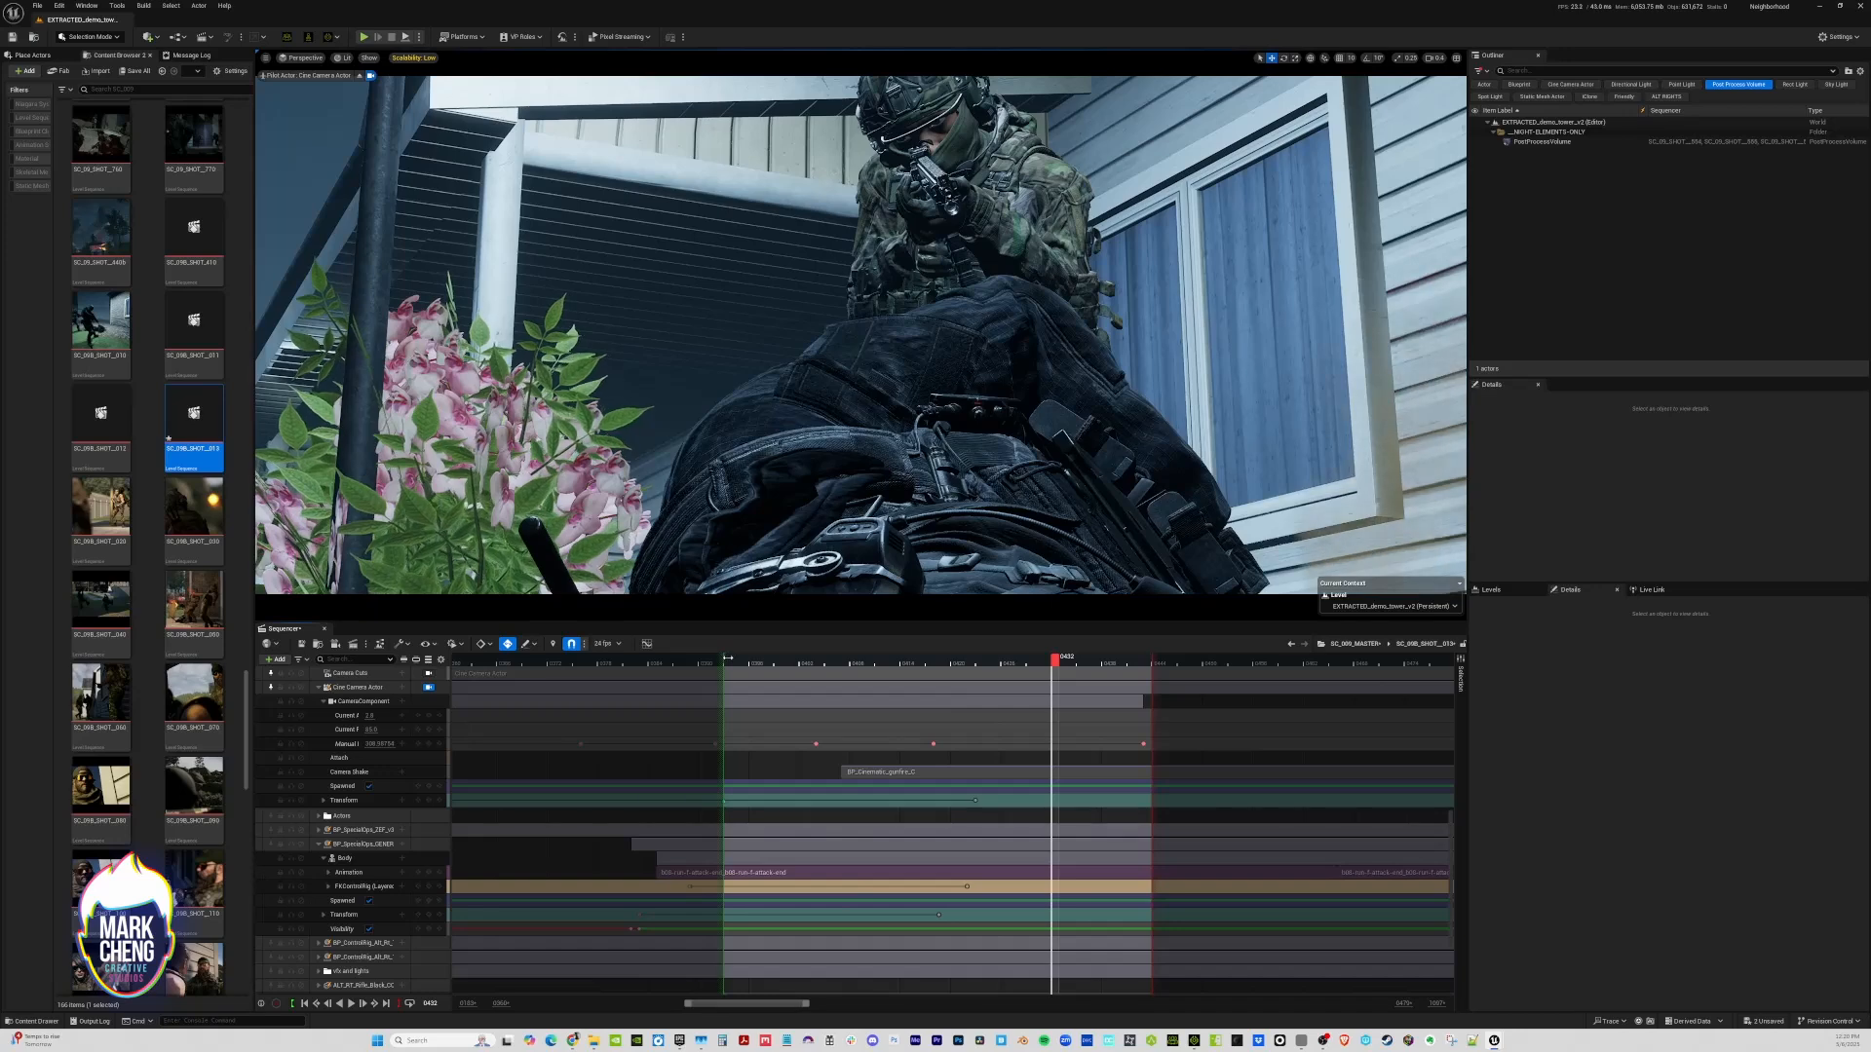
{"action": "left_click", "coordinate": [728, 660]}
{"action": "key", "text": "space"}
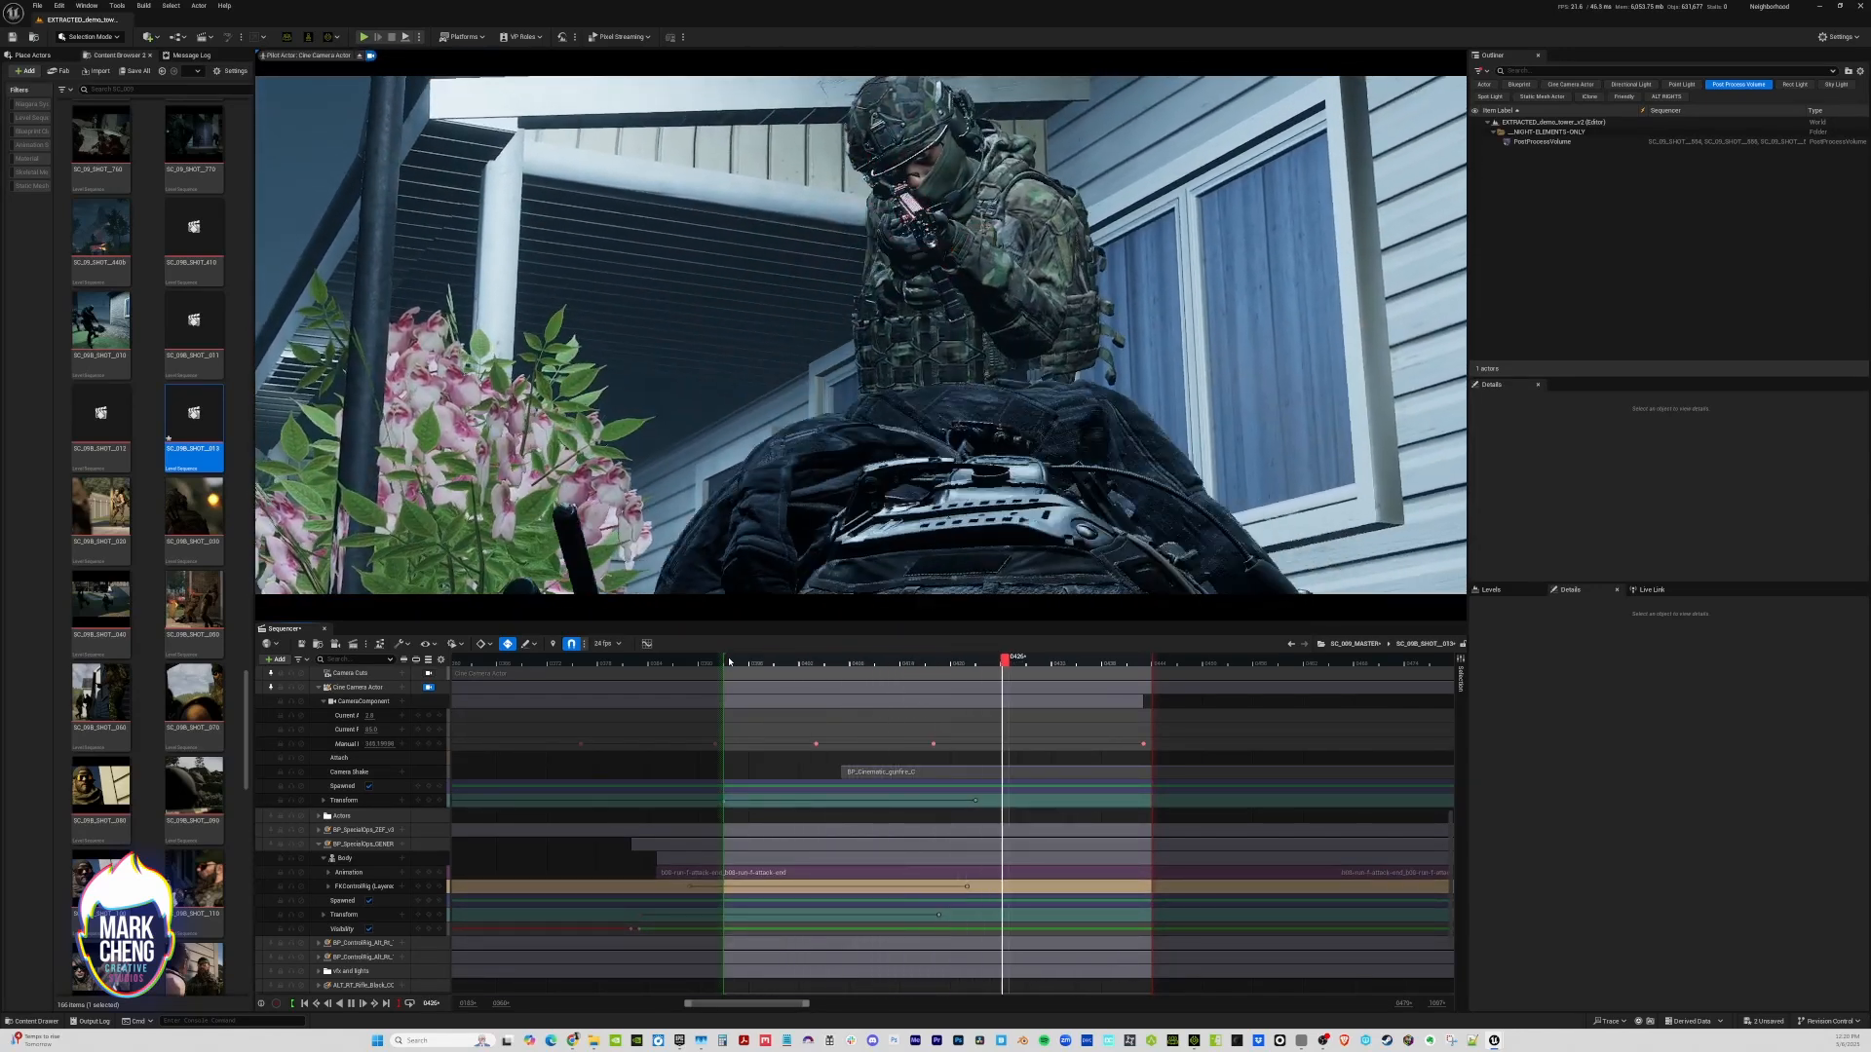